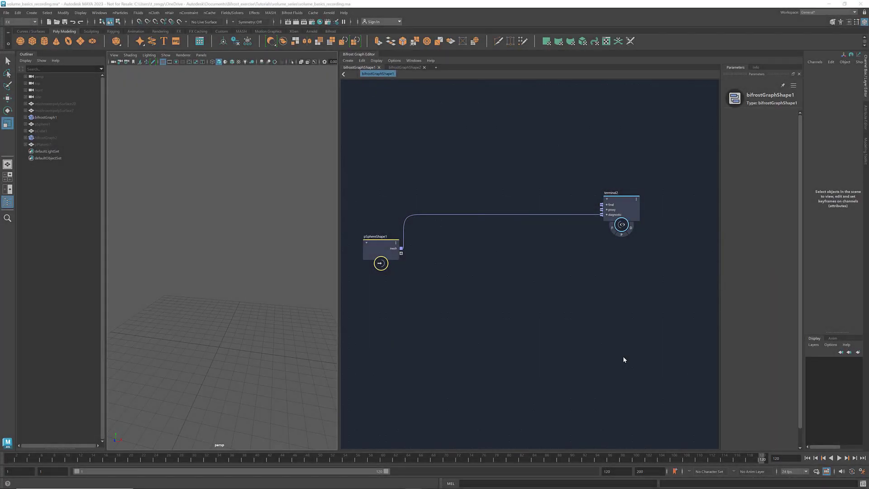
Enable the terminal2 node's output flag so the sphere appears in the viewport.
click(631, 228)
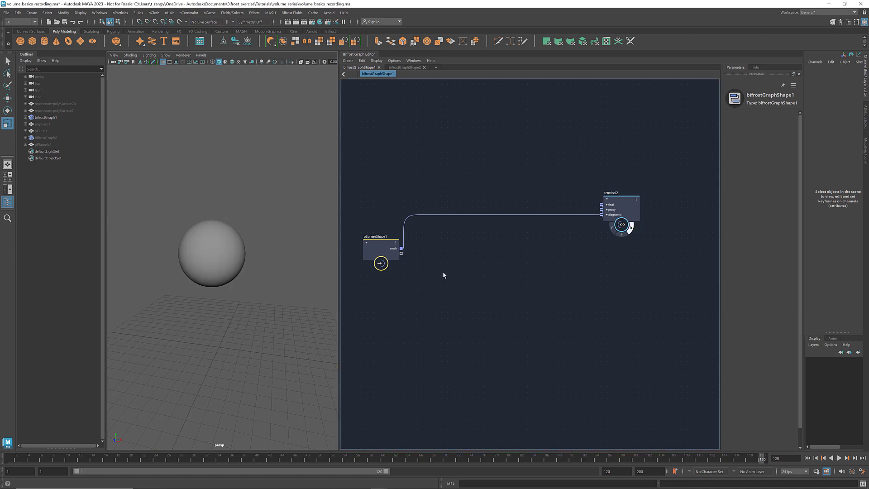
Add a mesh_to_volume node and wire pSphereShape1's mesh output into its mesh input.
key(Tab)
text(mesh_)
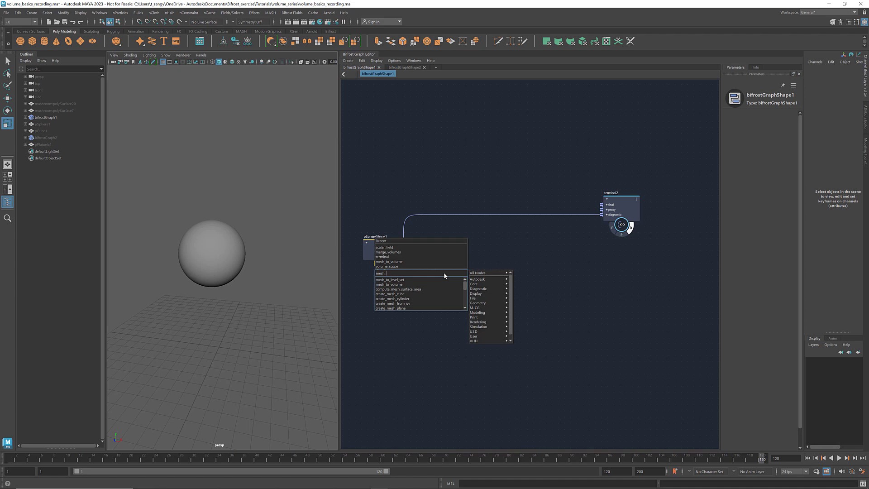
text(to_vol)
key(Down)
key(Return)
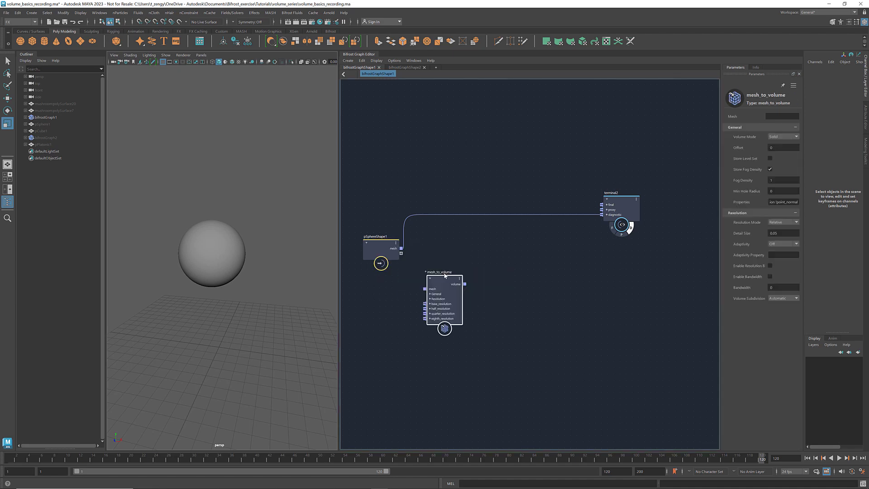
drag(443, 276, 460, 256)
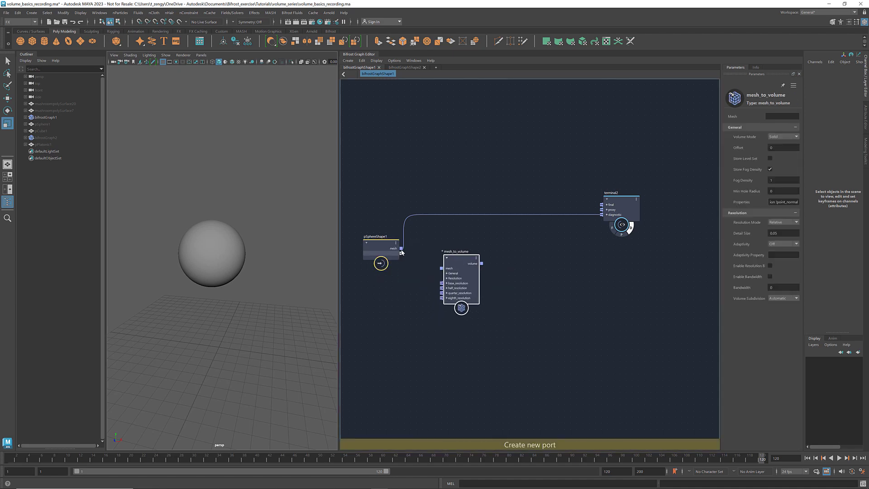
drag(401, 248, 442, 268)
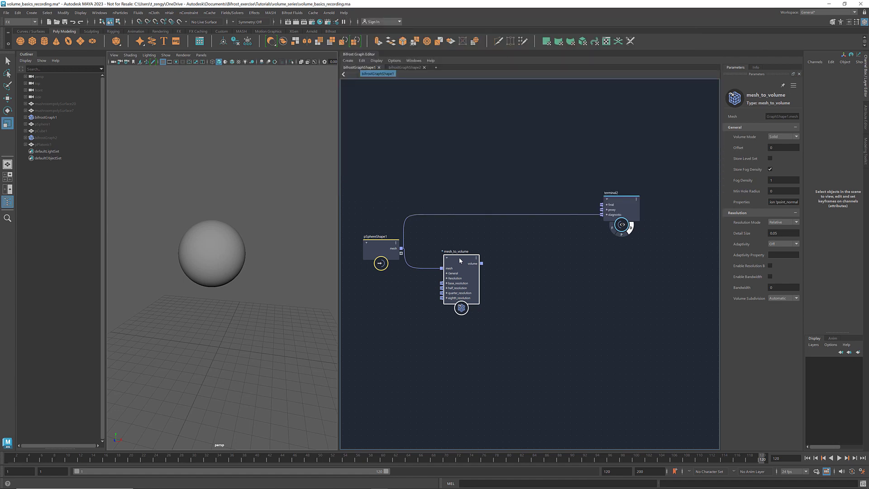
Add a volume_scope node fed by mesh_to_volume's volume output.
click(531, 265)
key(Tab)
text(volume_sco)
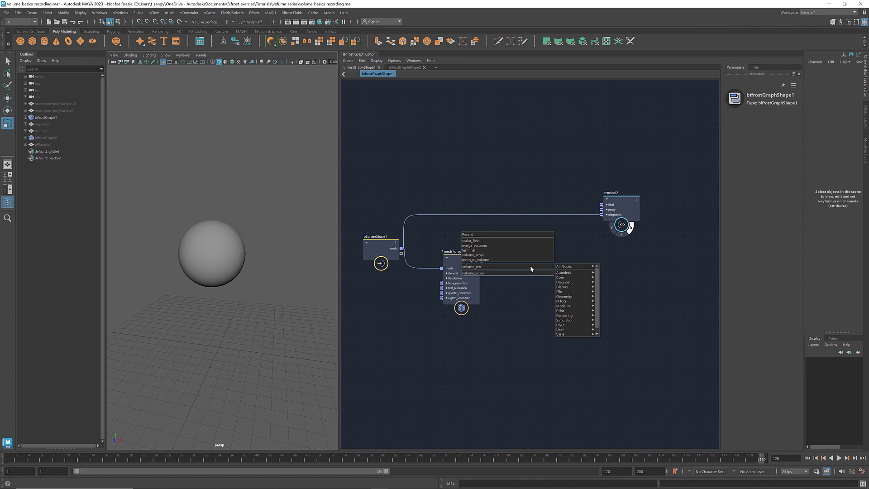
key(Down)
key(Return)
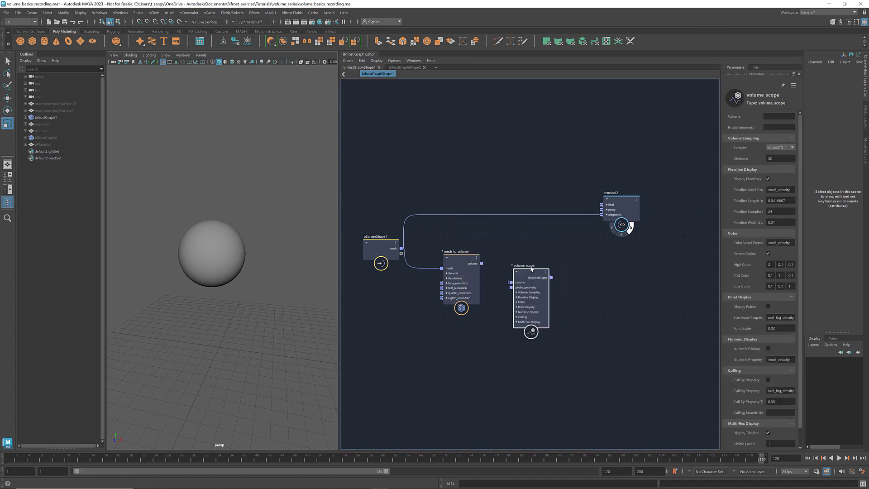
drag(481, 263, 601, 214)
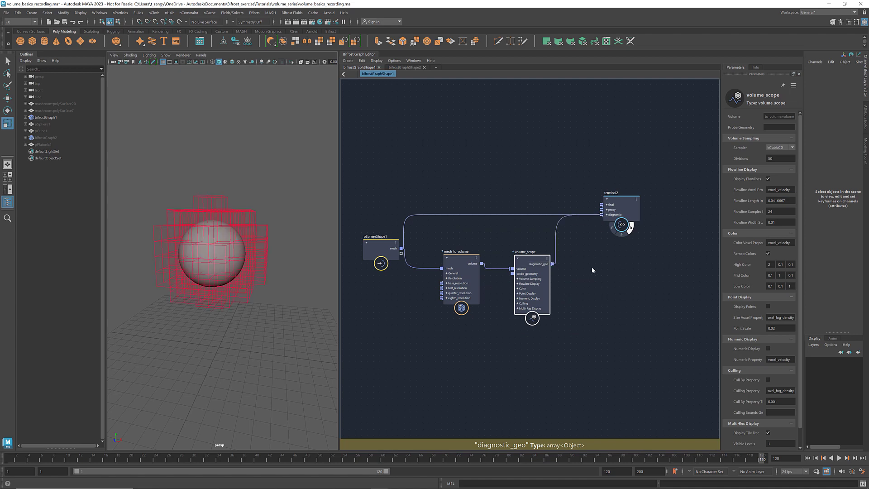
Switch the viewport to the front view and zoom in on the red voxel grid.
mouse_move(283, 301)
alt+mouse_down()
mouse_move(273, 308)
mouse_move(271, 300)
mouse_move(281, 303)
alt+mouse_up()
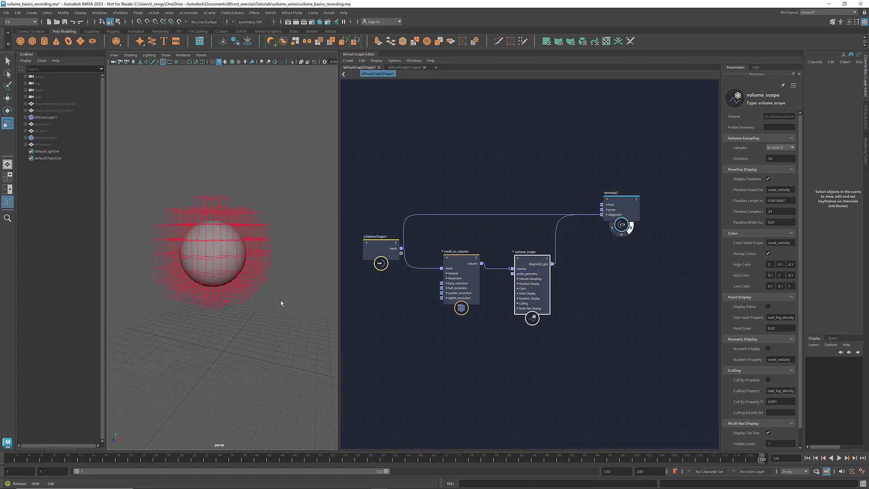
key(space)
key(space)
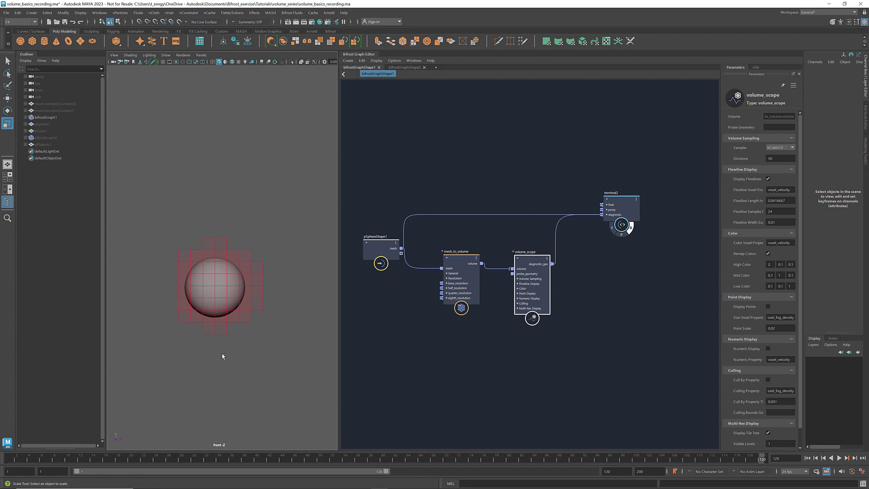
scroll(237, 364, up, 4)
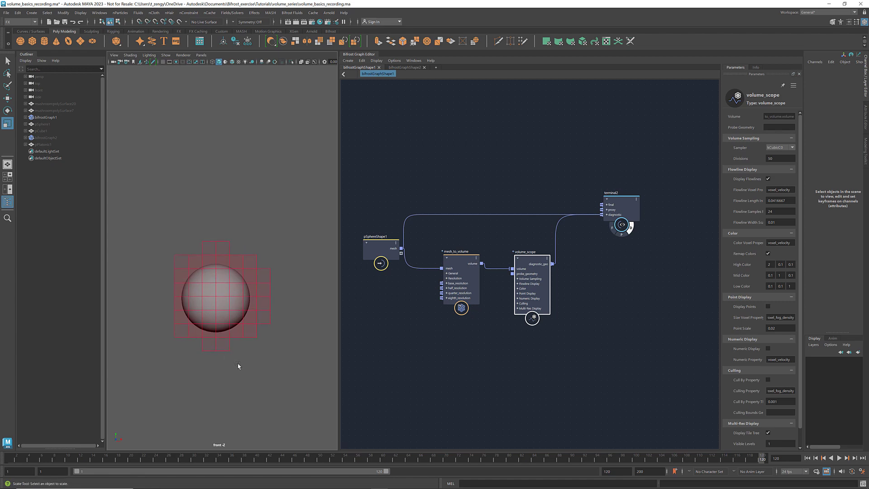
click(459, 260)
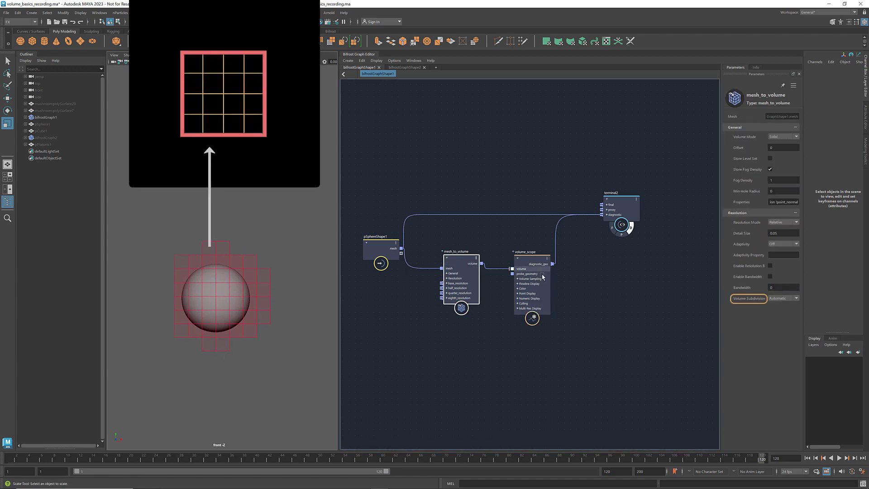
click(793, 299)
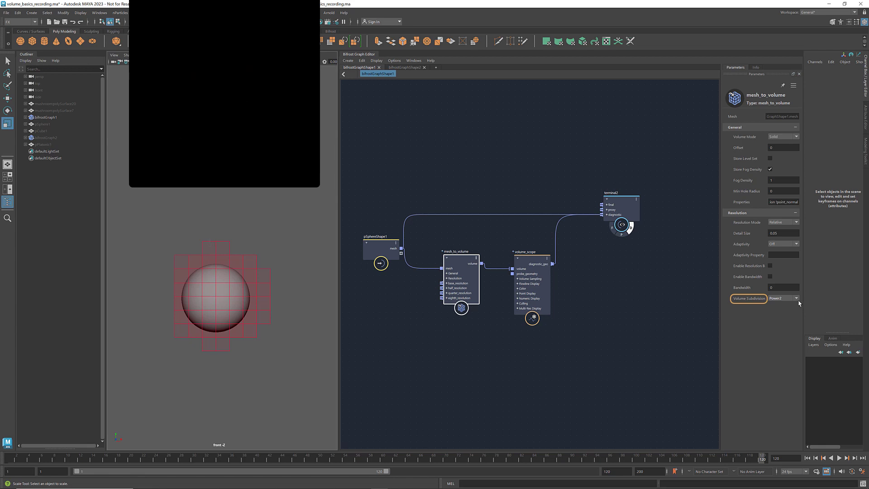
click(795, 299)
click(786, 314)
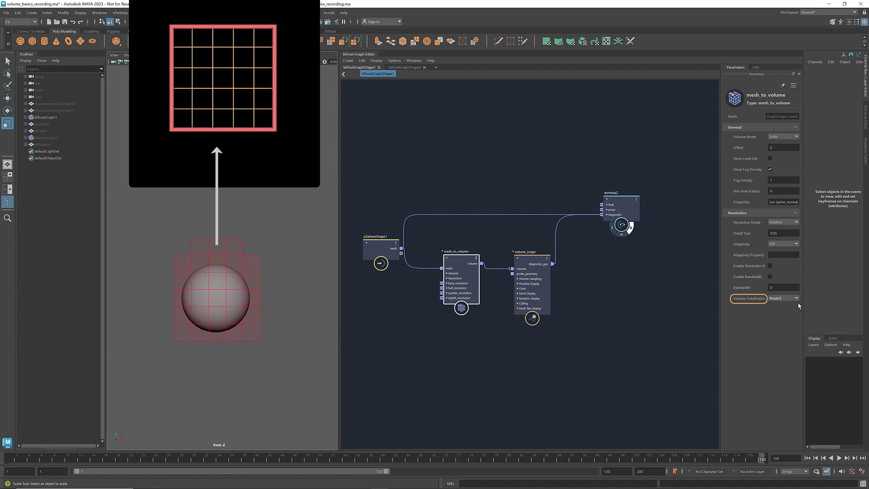
click(796, 298)
click(785, 304)
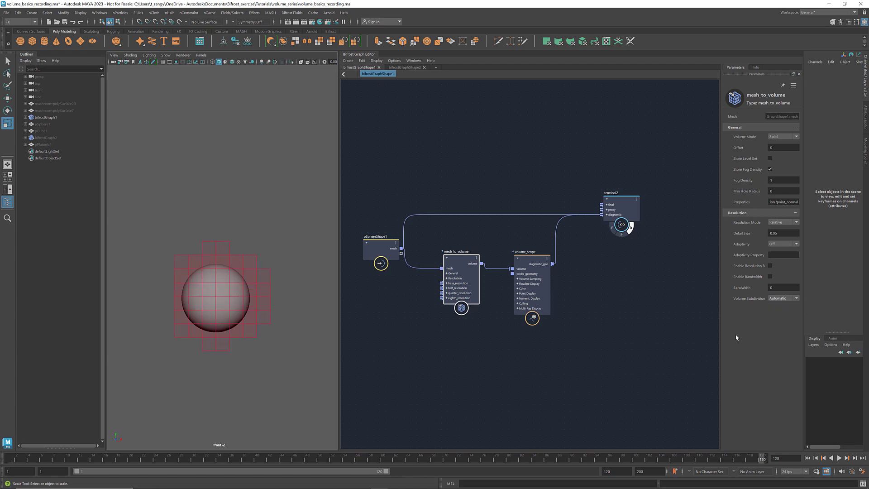
click(529, 260)
scroll(769, 421, down, 2)
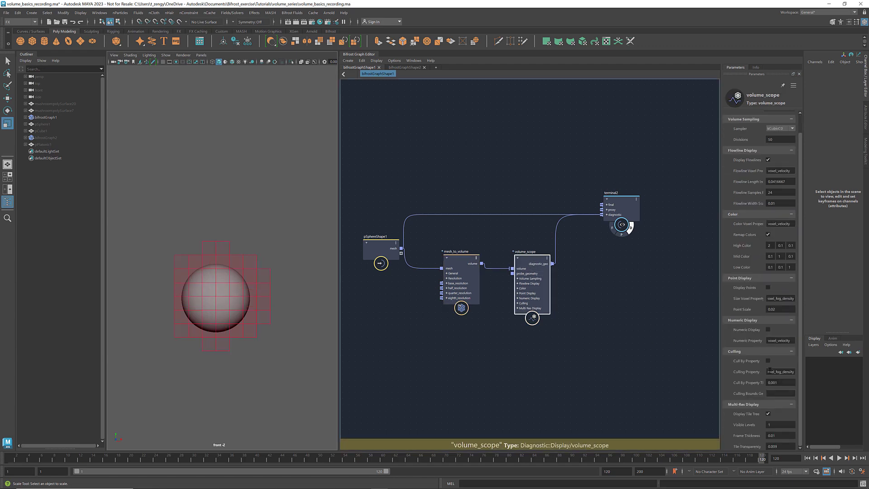
click(769, 426)
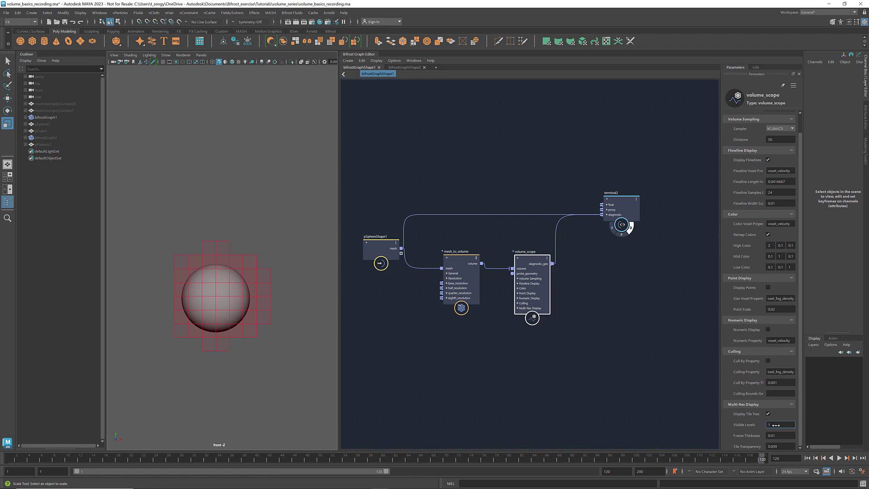
drag(780, 425, 806, 422)
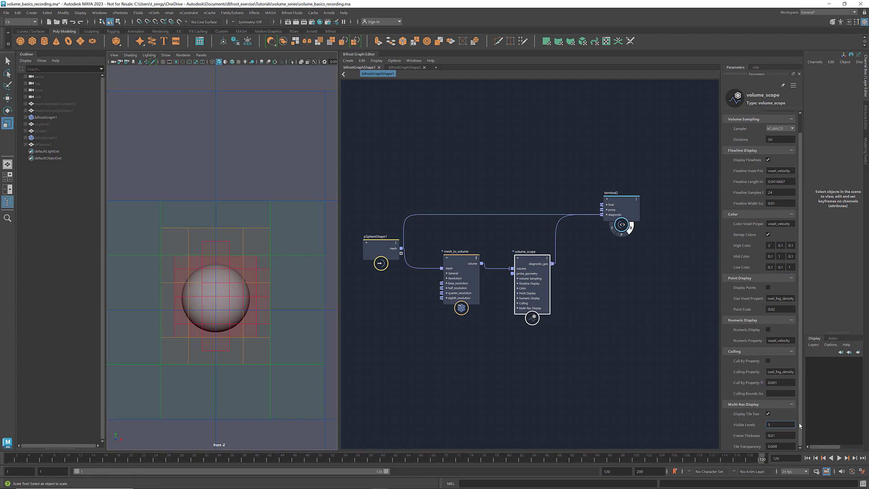
scroll(249, 360, down, 10)
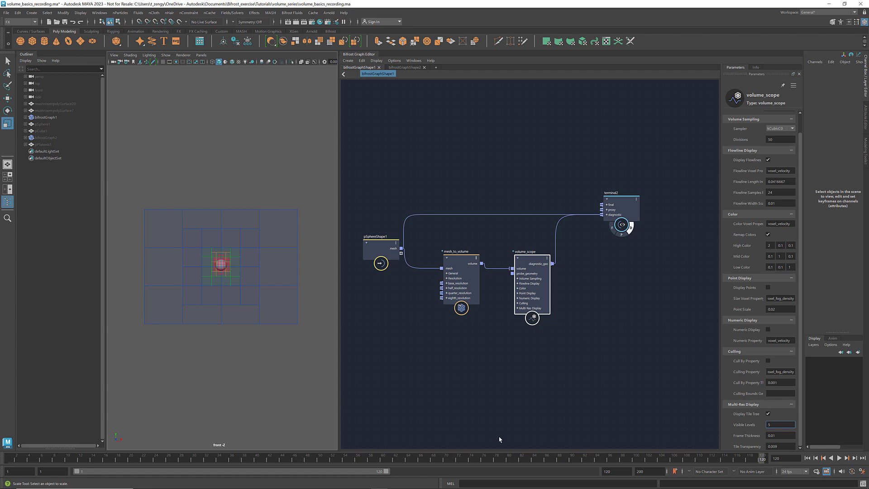
double_click(774, 424)
text(1)
key(Return)
scroll(220, 261, up, 10)
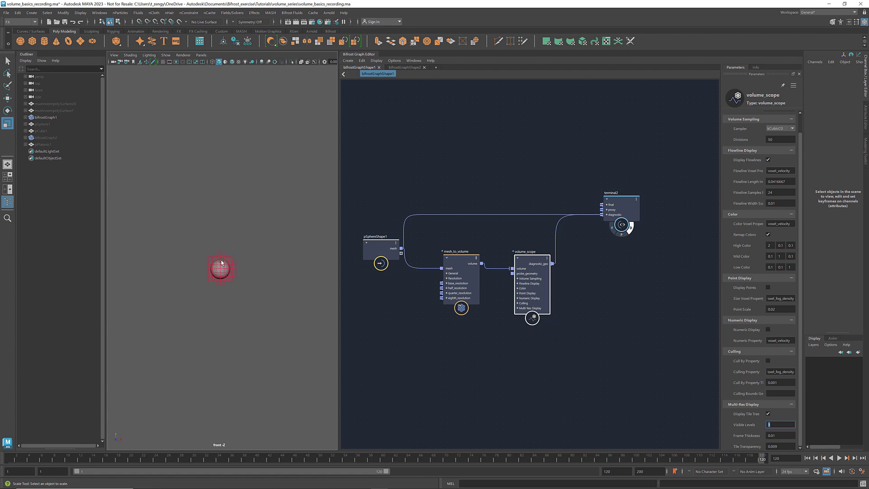
scroll(221, 286, up, 2)
scroll(221, 286, up, 2)
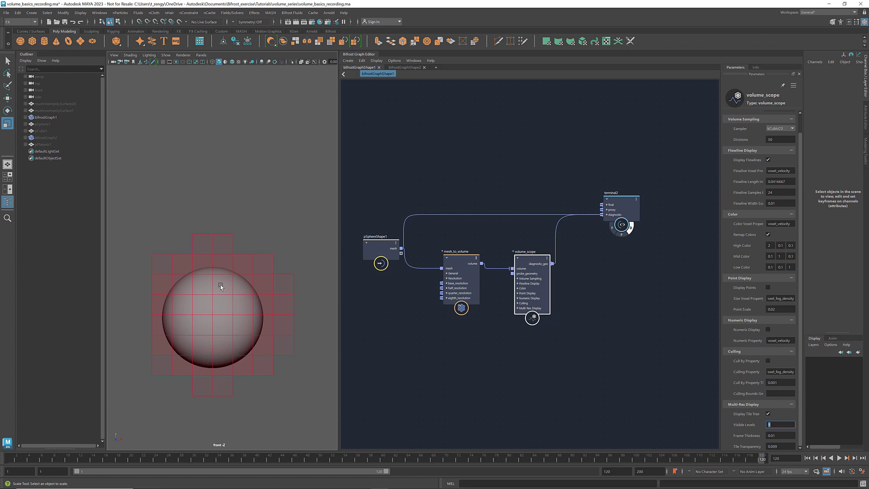
click(458, 257)
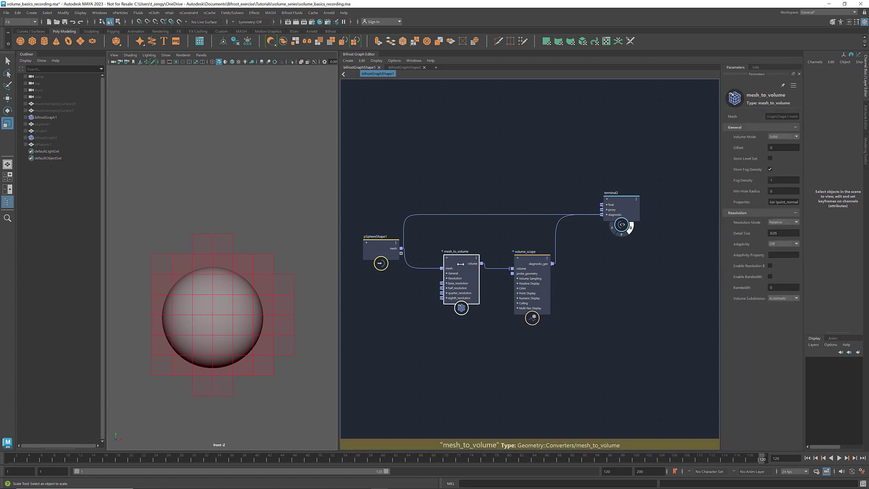
click(797, 222)
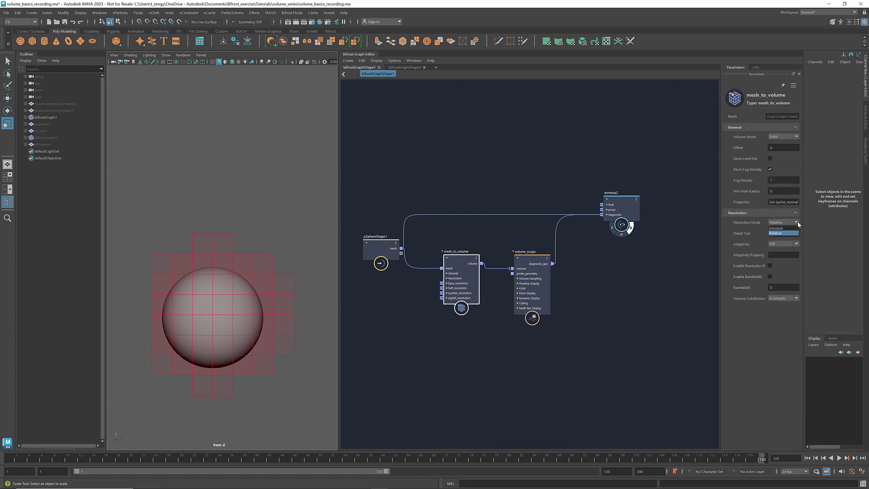
click(798, 221)
click(45, 125)
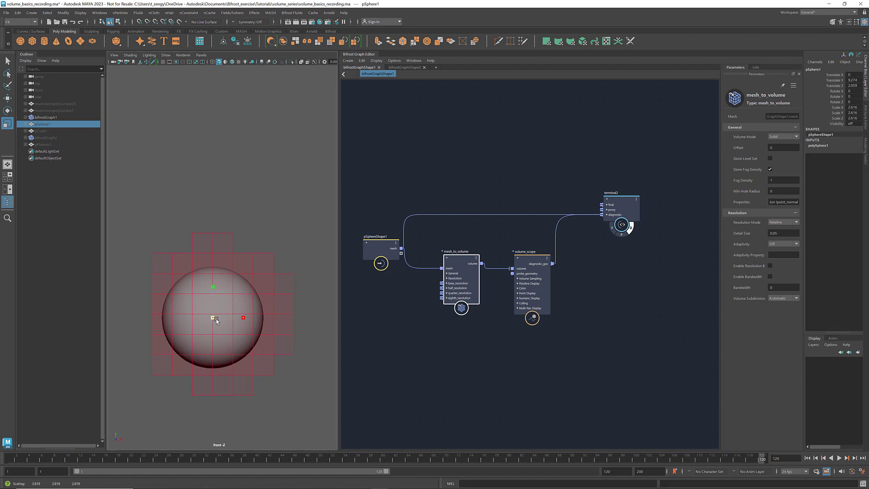
drag(216, 319, 310, 334)
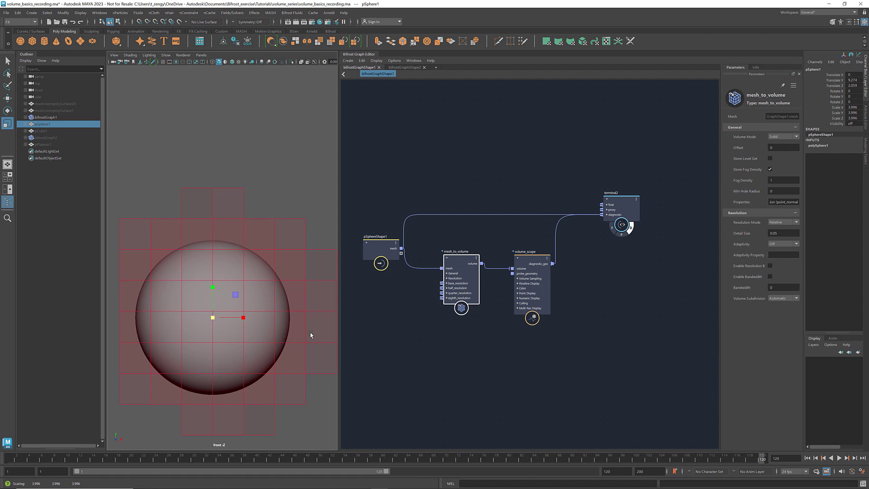
key(ctrl+z)
key(ctrl+z)
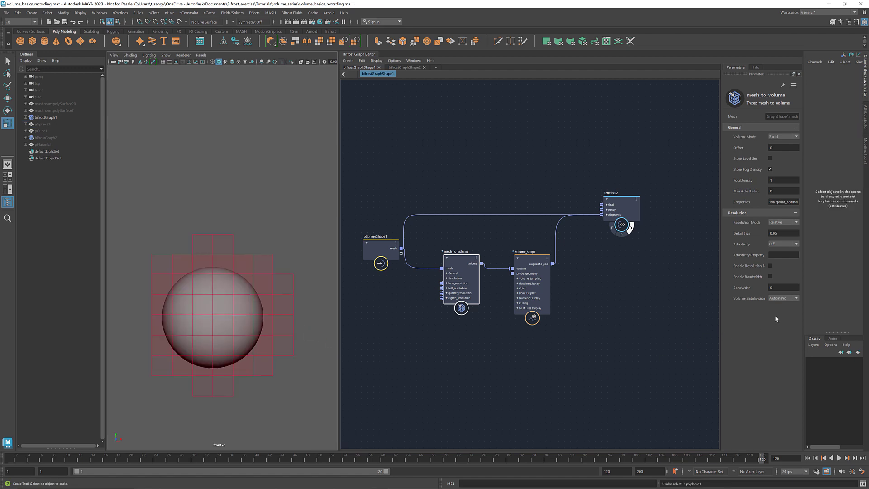
Set mesh_to_volume's Resolution Mode to Absolute, then scale pSphere1 and undo the scaling.
click(793, 223)
click(786, 228)
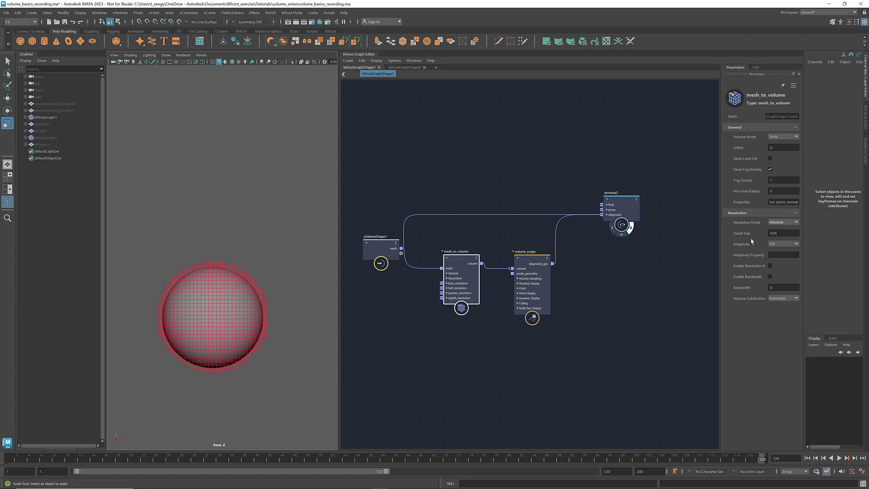
click(47, 125)
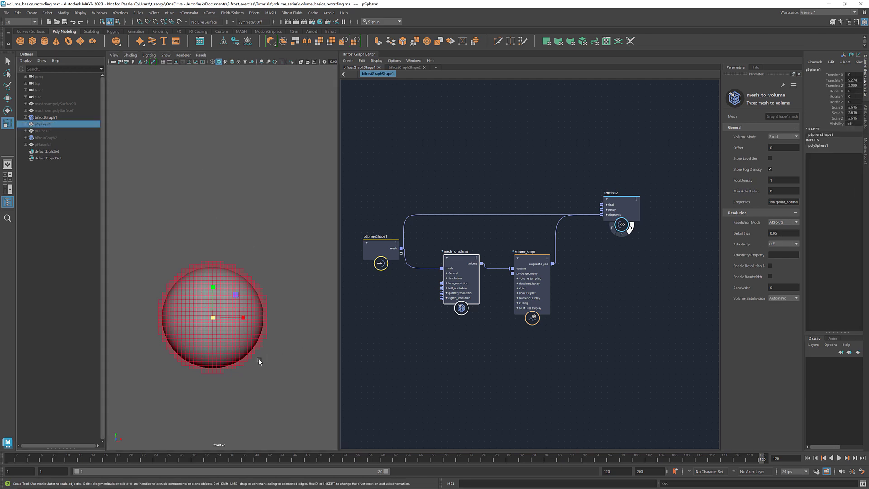
drag(212, 319, 272, 350)
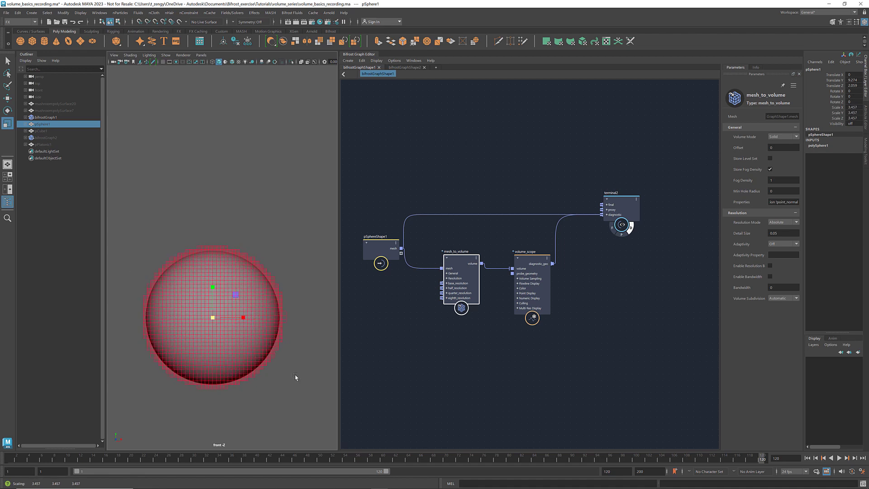
key(ctrl+z)
key(ctrl+z)
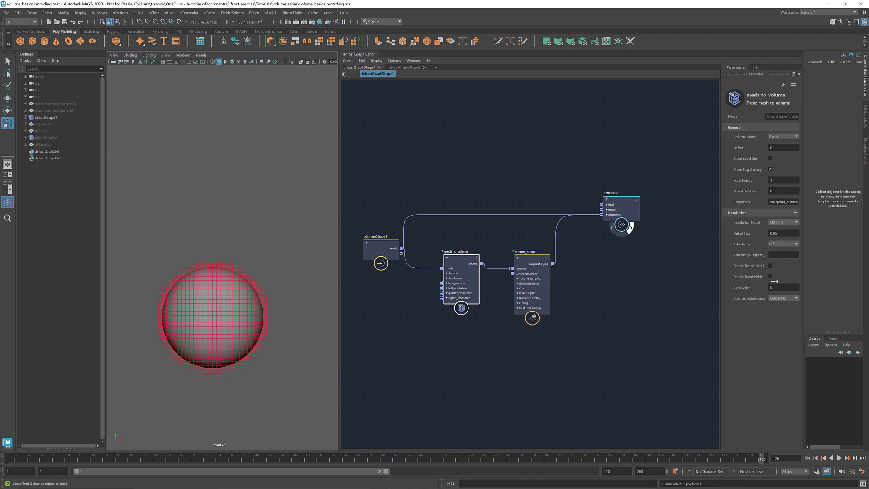
click(783, 233)
text(0.03)
key(Return)
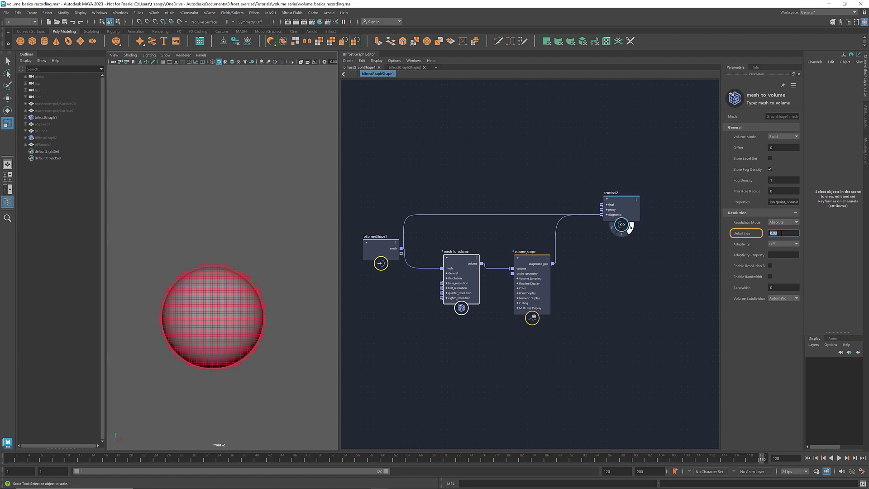
text(0.01)
key(Return)
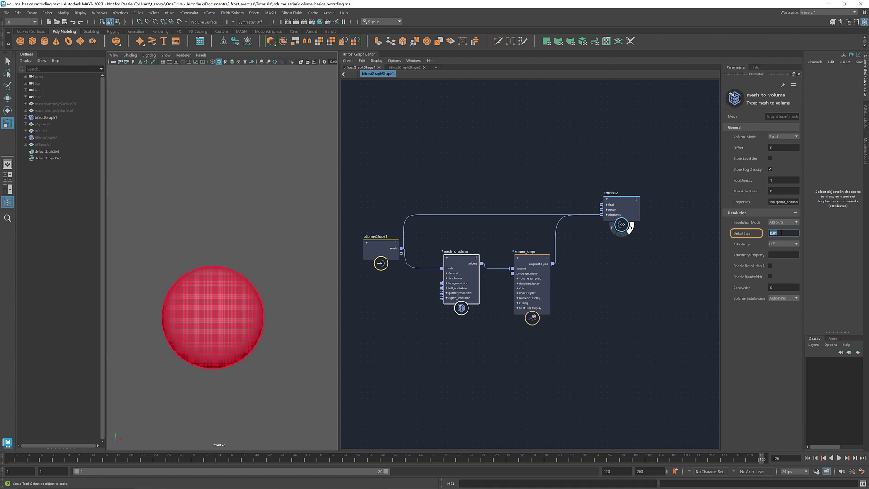
text(0.5)
key(Return)
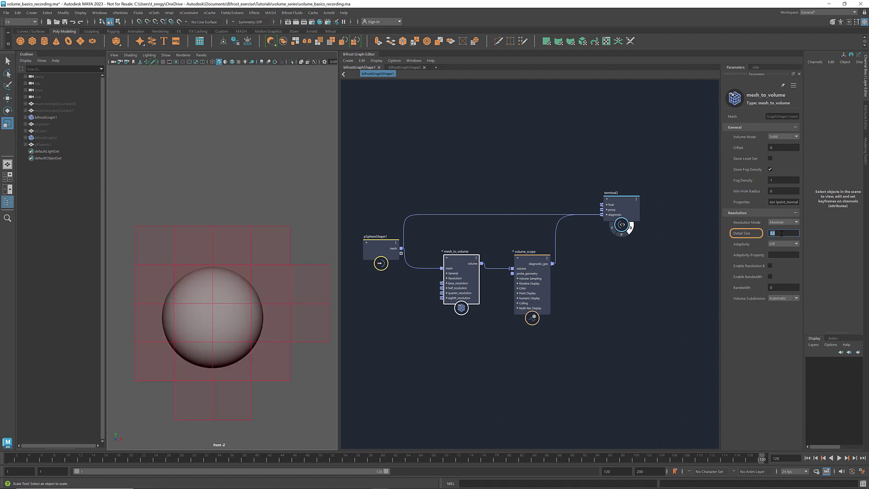
text(0.1)
key(Return)
text(0)
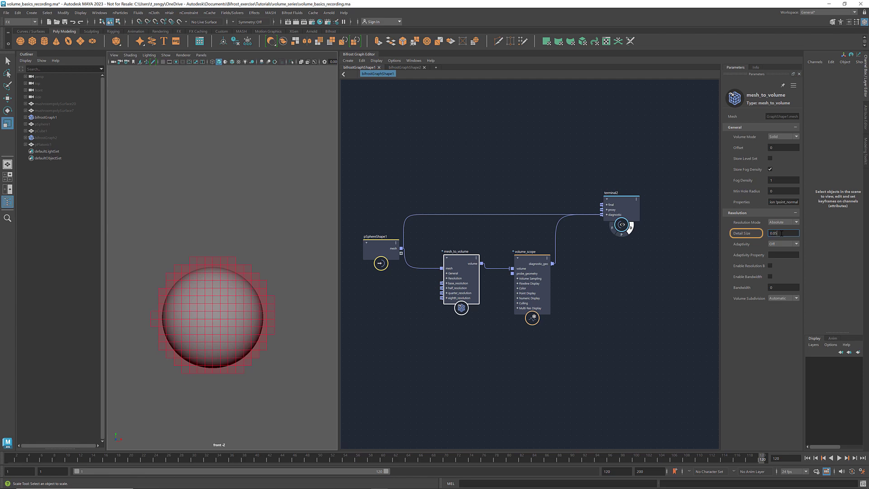
key(Return)
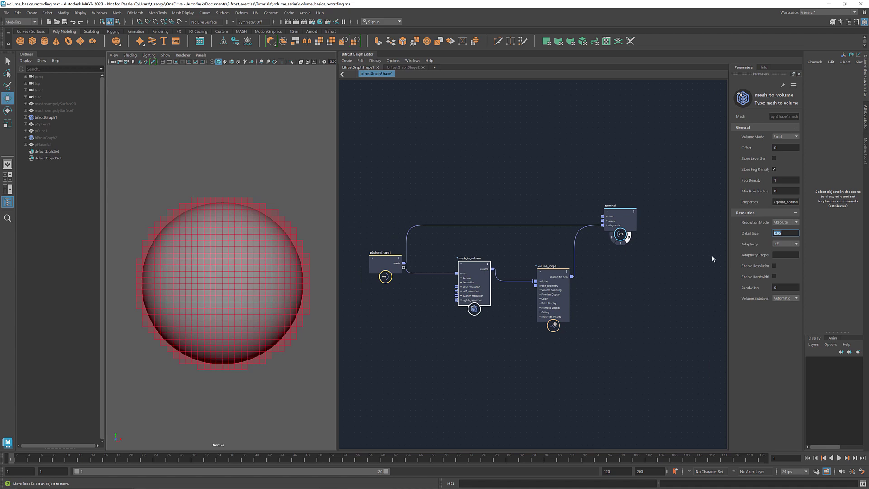
Turn on volume_scope's Display Points and colour them by voxel_fog_density.
click(537, 280)
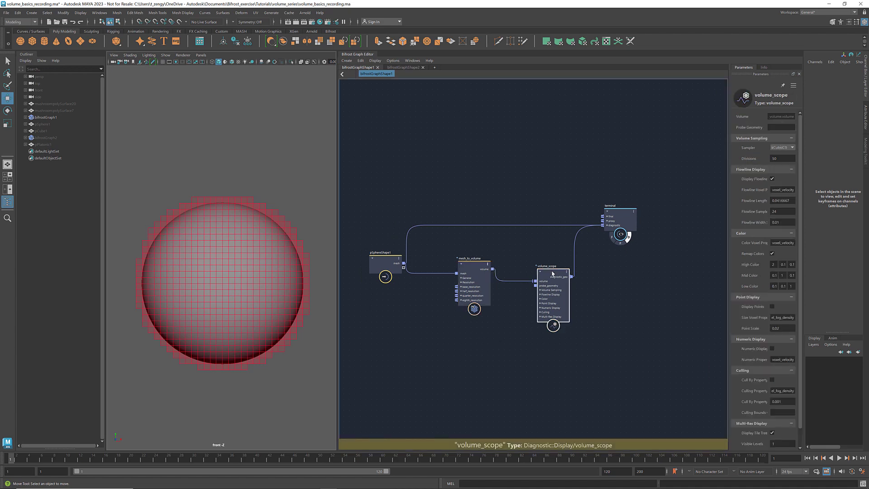
click(771, 307)
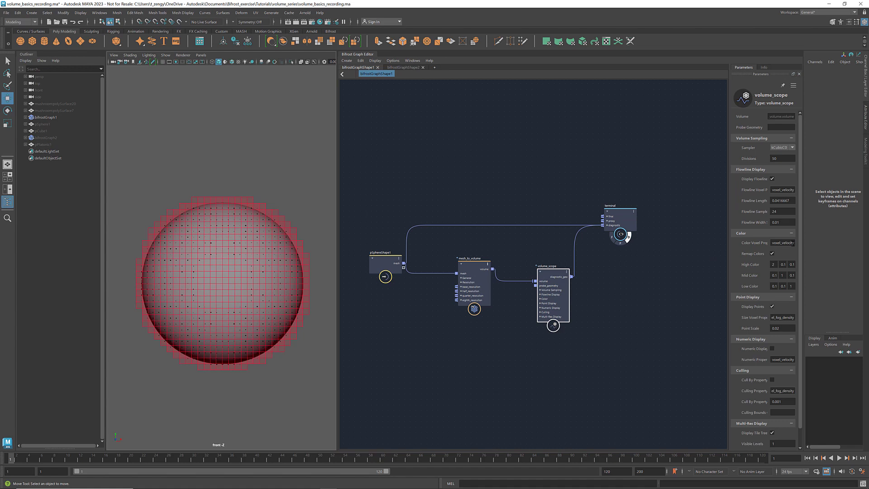
double_click(794, 243)
text(voxel_fog_den)
Disconnect the sphere mesh from the terminal and switch to a full perspective view.
ctrl+alt+shift+drag(528, 214, 514, 243)
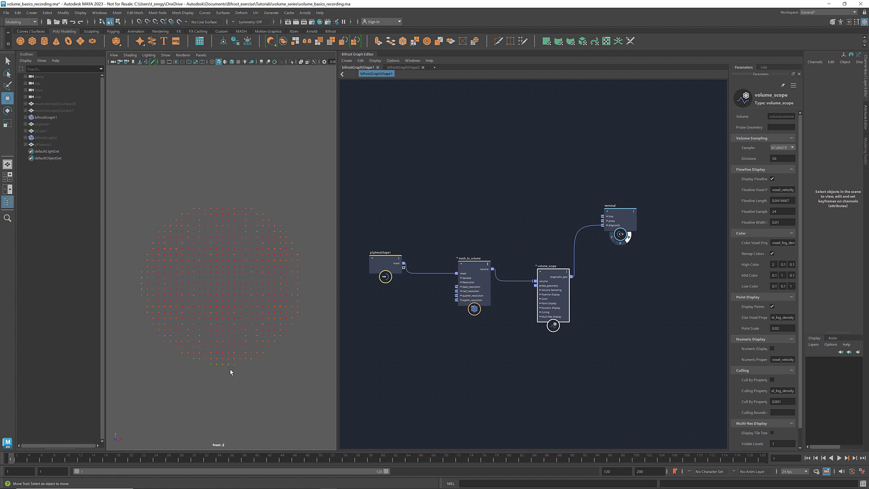
key(space)
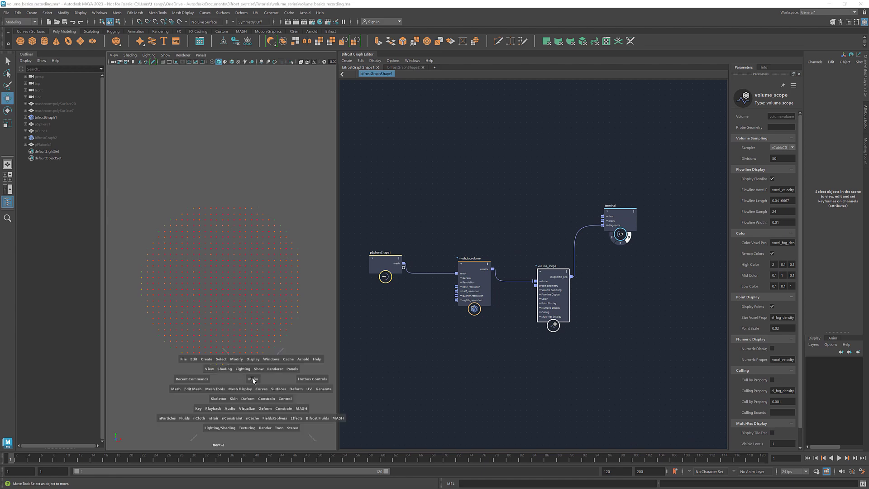
click(304, 192)
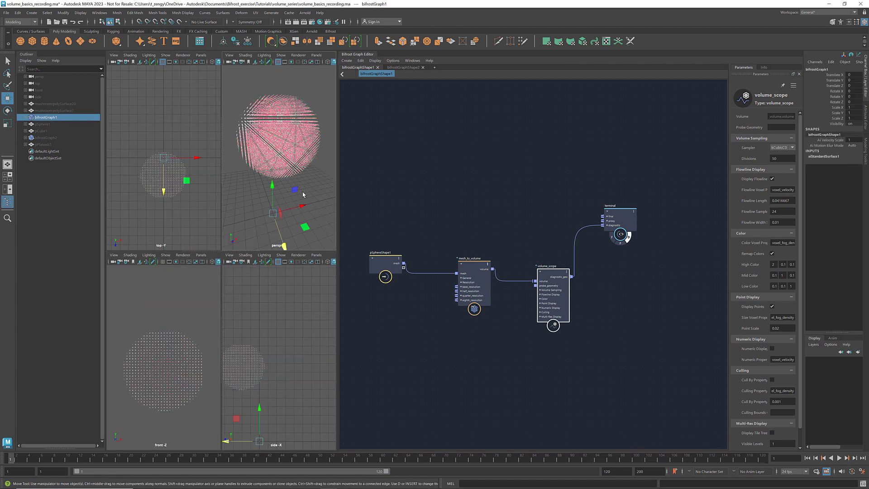
key(space)
click(323, 241)
scroll(272, 262, up, 3)
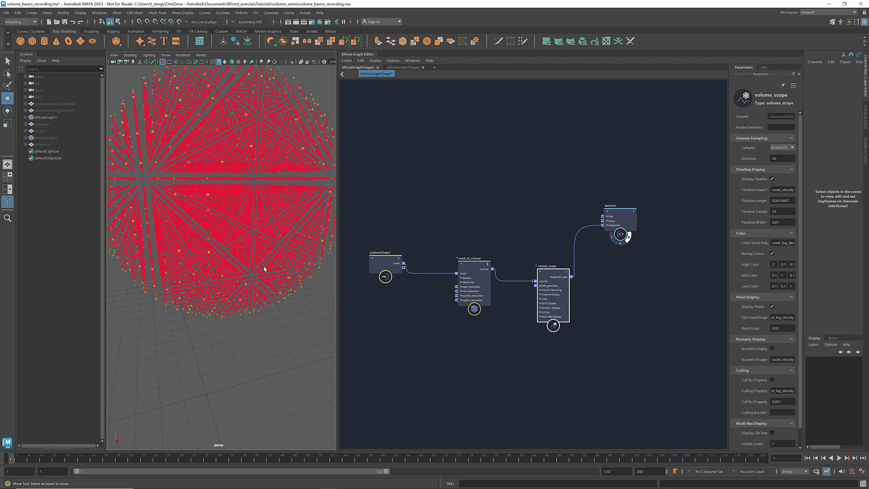
scroll(301, 207, down, 3)
alt+drag(313, 196, 315, 196)
scroll(312, 198, up, 3)
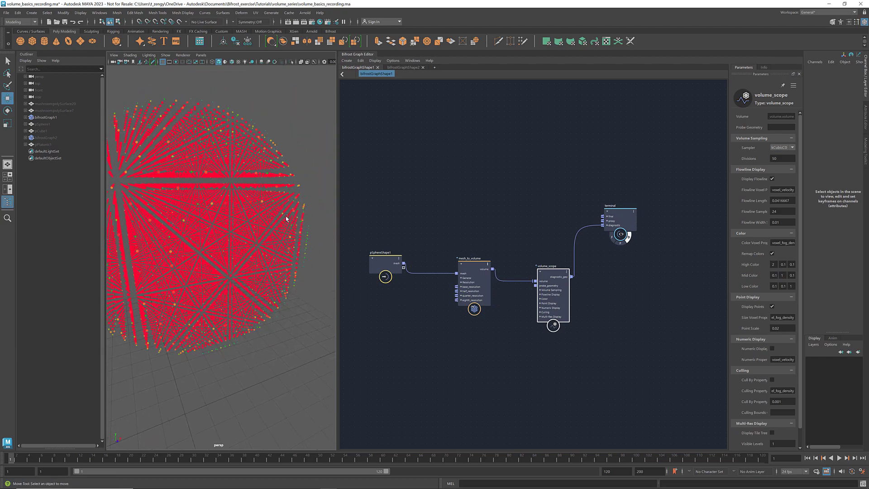
scroll(290, 310, down, 4)
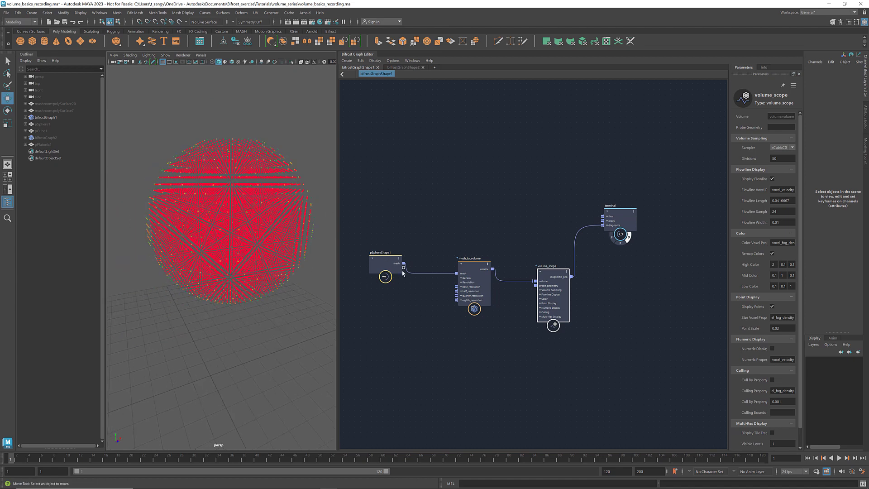
alt+middle_drag(555, 357, 552, 330)
Create aiStandardVolume1 with the default_bifrost_aero preset and drag it into the Bifrost graph.
click(553, 330)
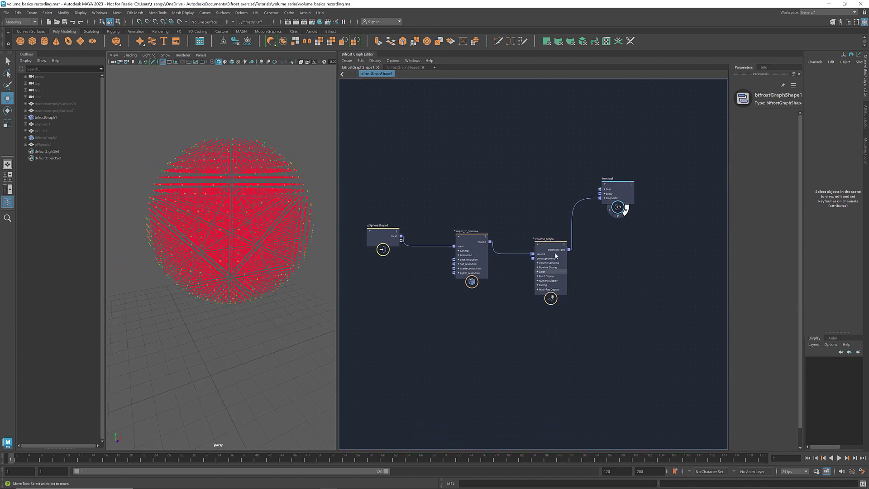
click(319, 22)
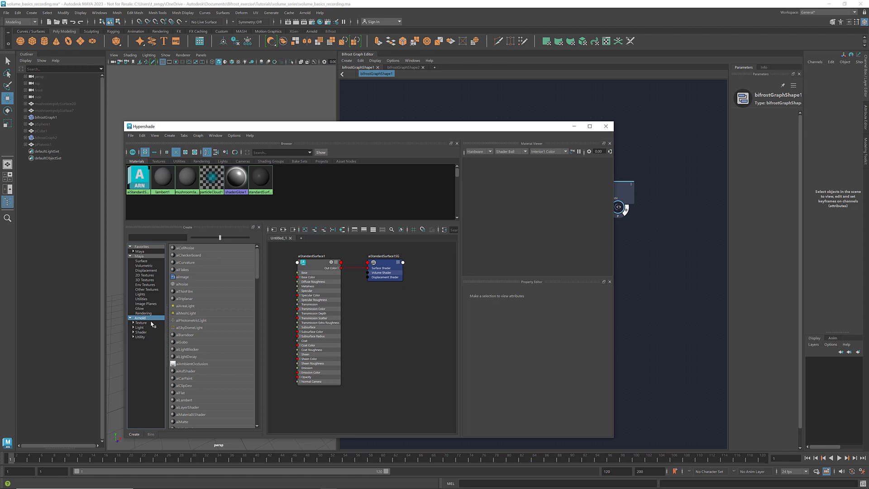
scroll(217, 354, down, 6)
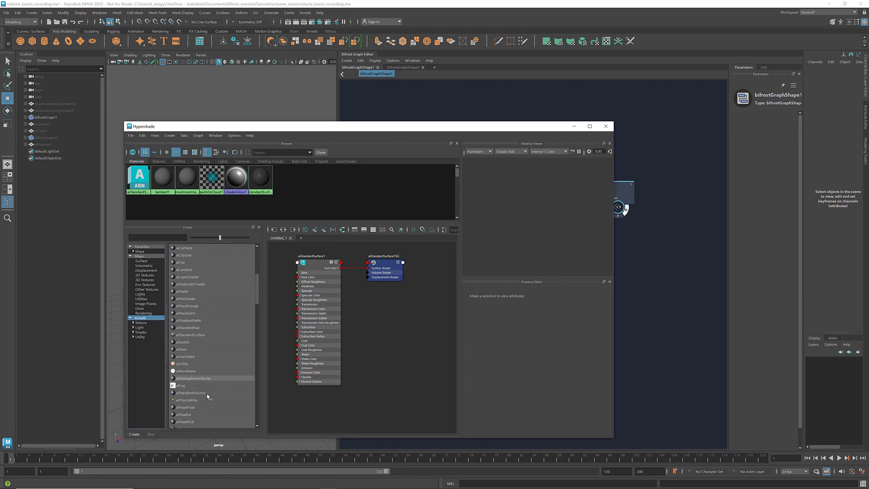
click(207, 393)
click(400, 325)
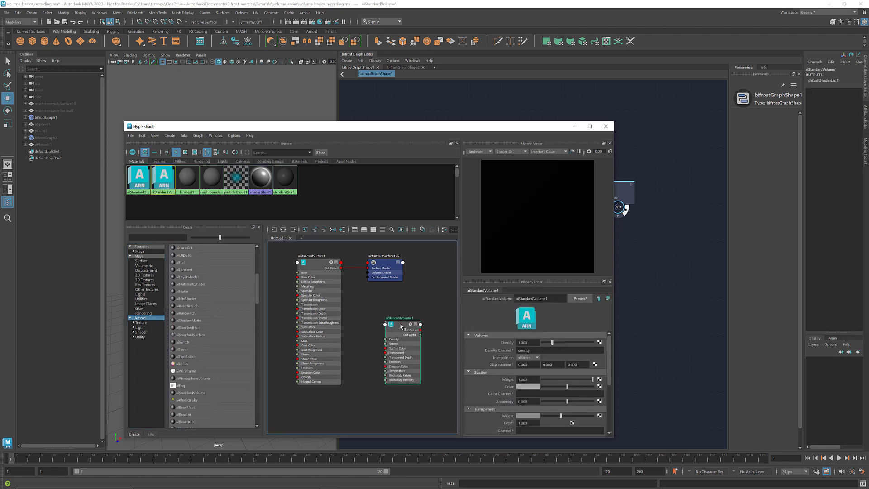
click(579, 299)
mouse_move(617, 319)
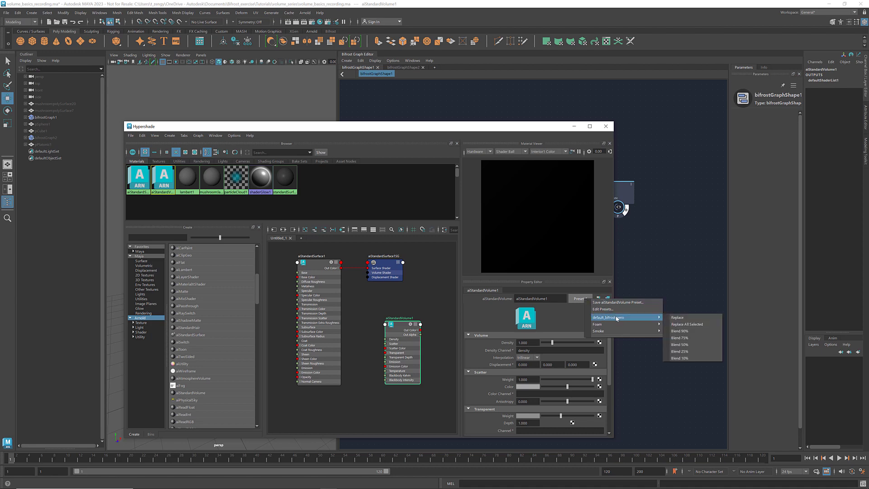
click(682, 318)
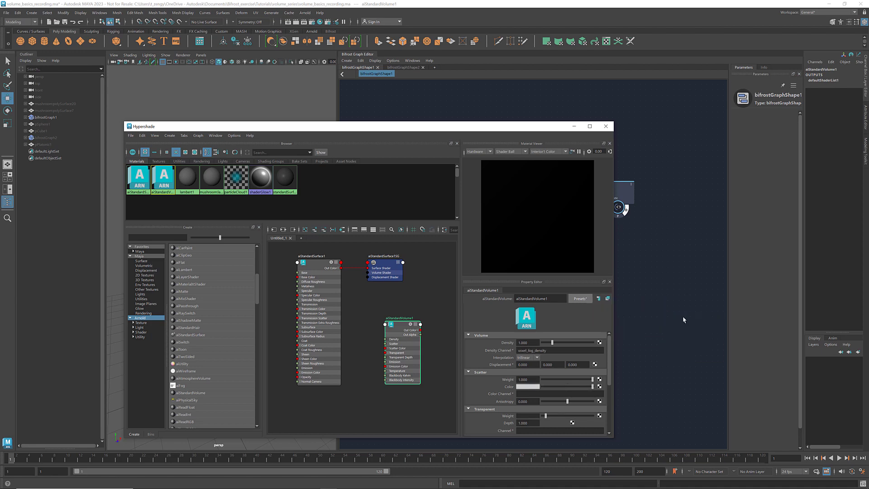
middle_drag(398, 324, 653, 290)
click(611, 127)
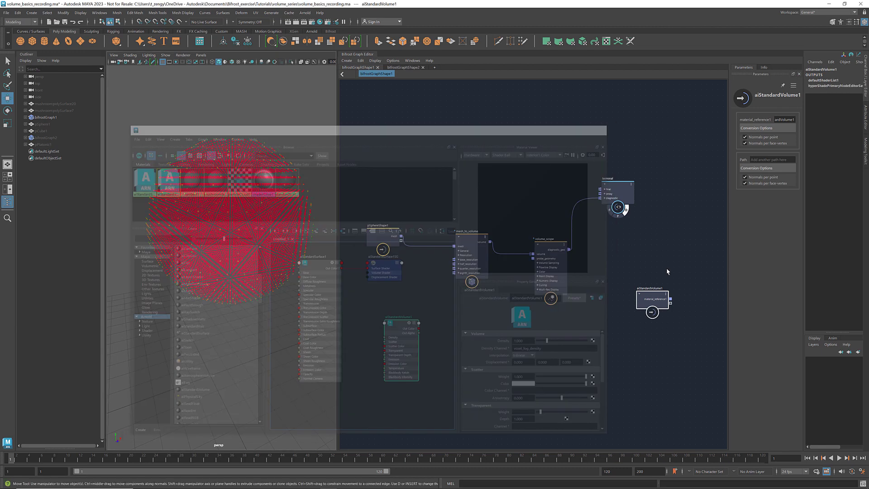
Add assign_material1 applying aiStandardVolume1 to mesh_to_volume's volume and wire it to the terminal.
drag(660, 296, 545, 334)
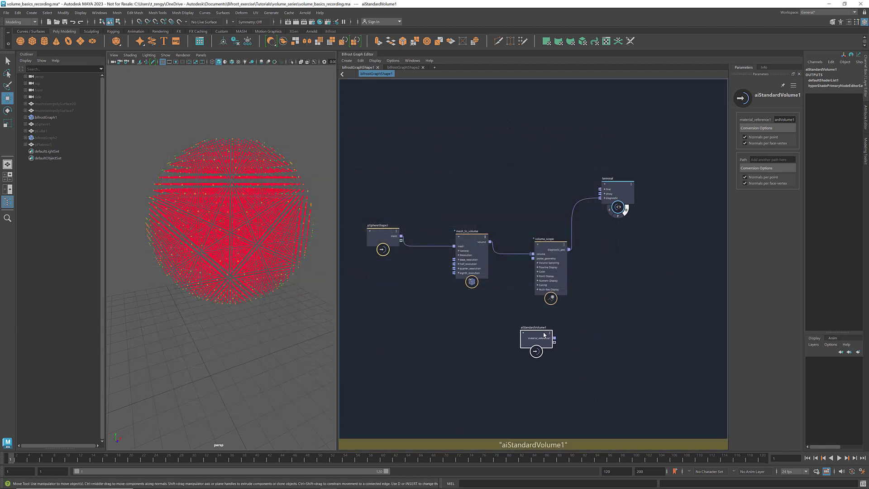
click(551, 341)
key(Tab)
text(assig)
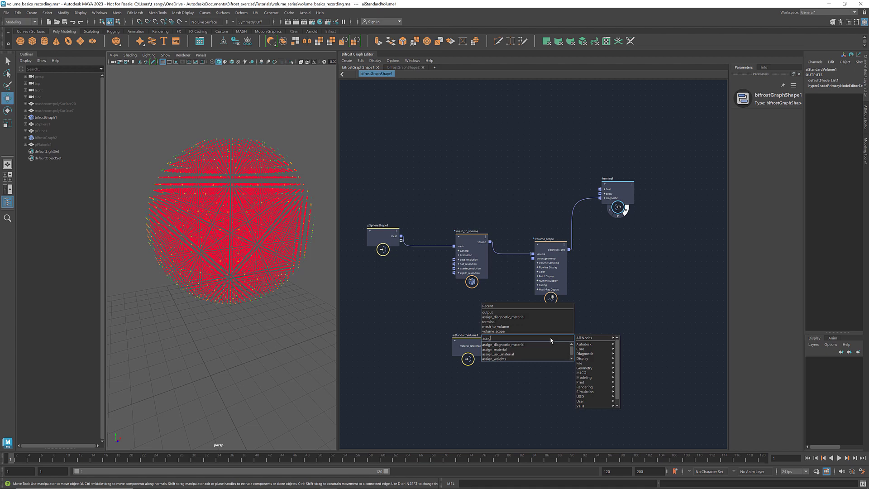
key(Down)
key(Return)
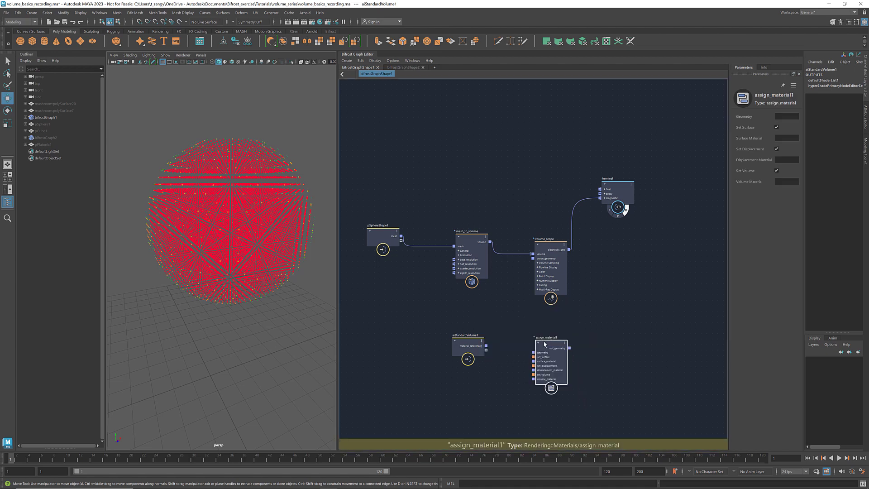
drag(490, 242, 534, 343)
drag(477, 344, 601, 190)
drag(556, 249, 531, 215)
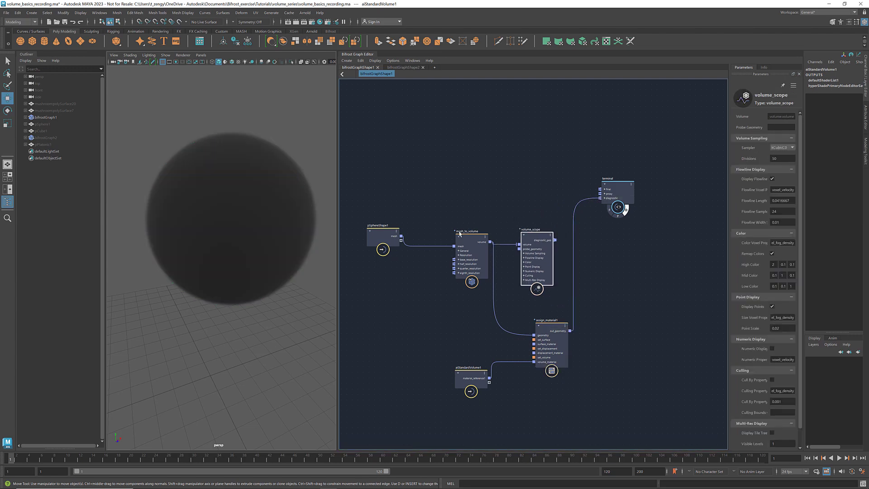
Lower mesh_to_volume's Fog Density to 0.06188 to lighten the sphere's fog.
click(469, 240)
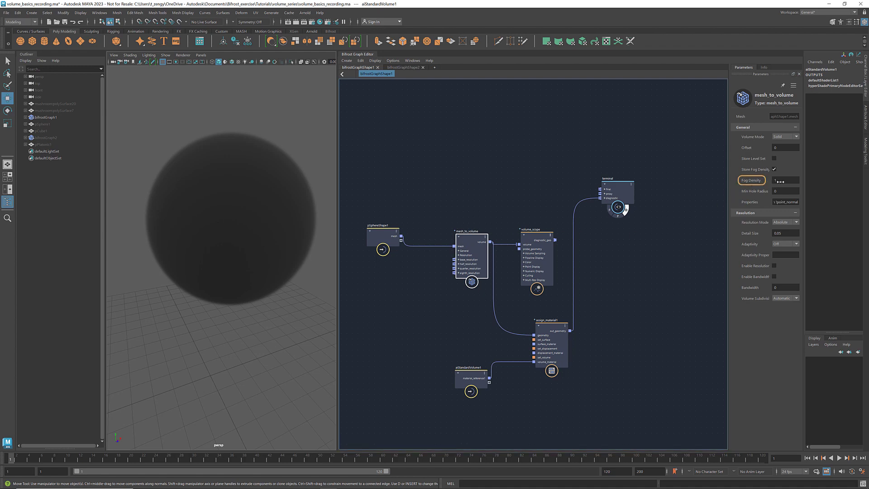
drag(780, 181, 672, 192)
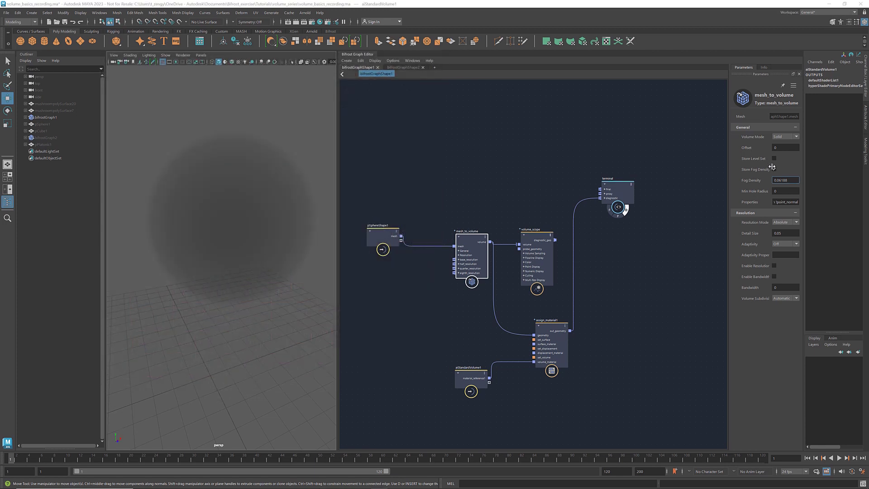
Make mesh_to_volume store a level set instead of fog density and reconnect volume_scope to the terminal's diagnostic.
click(773, 168)
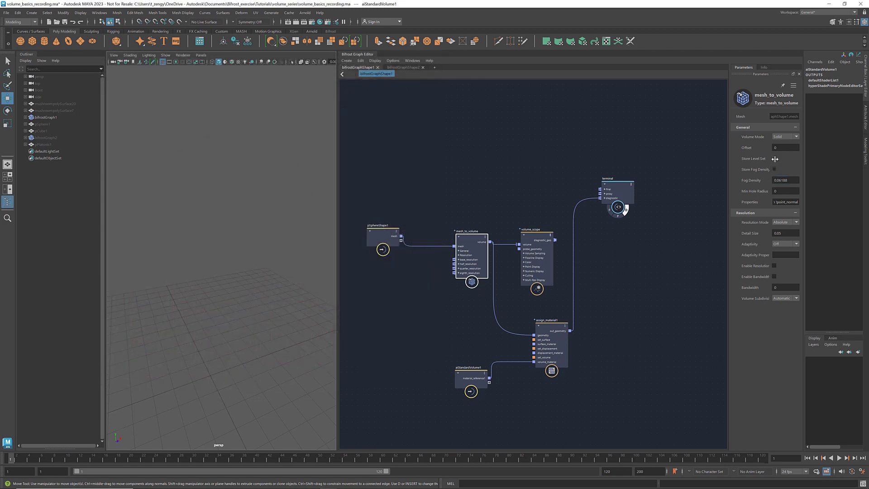
click(774, 158)
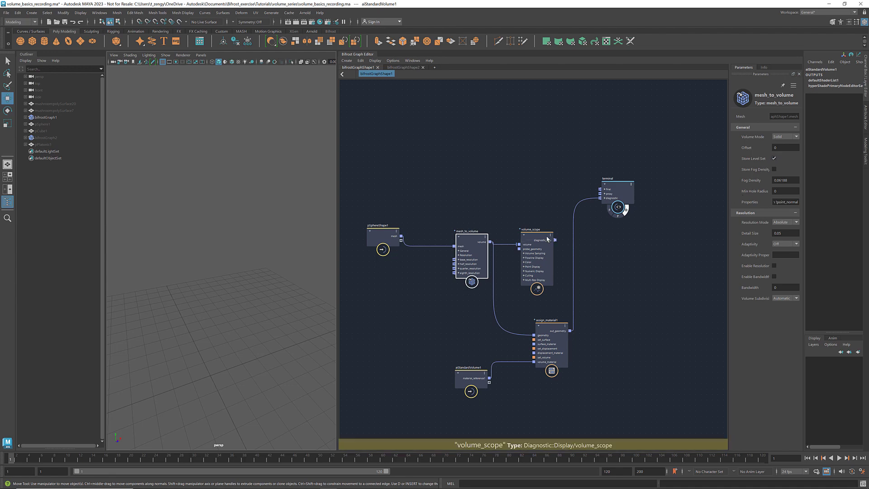
mouse_move(568, 223)
ctrl+alt+shift+mouse_down()
mouse_move(580, 262)
mouse_move(581, 211)
mouse_move(600, 197)
ctrl+alt+shift+mouse_up()
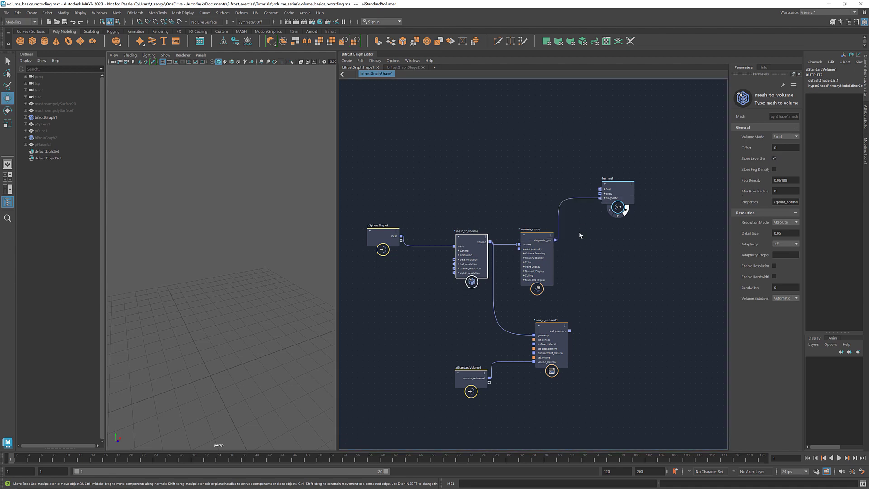
click(538, 240)
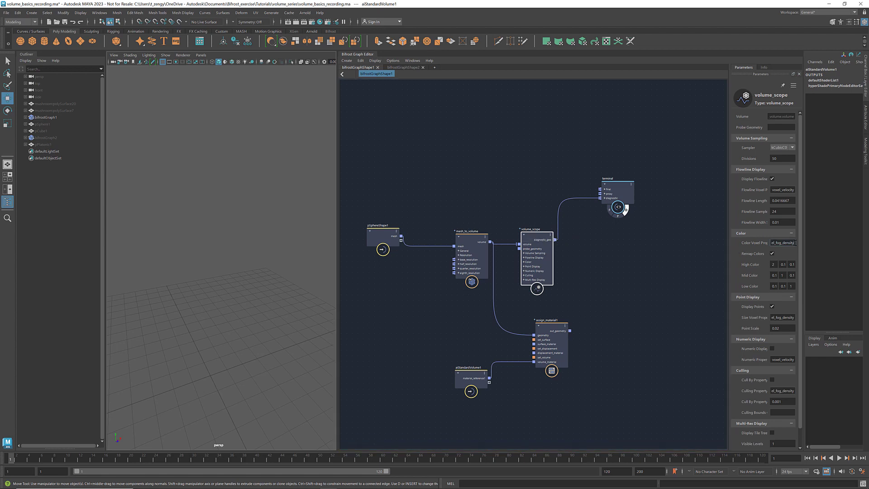
Colour and size volume_scope's points by voxel_signed_distance, with Remap Colors turned off.
drag(795, 243, 776, 242)
text(s)
text(igned_distance)
click(772, 254)
drag(795, 317, 777, 317)
text(signed_distan)
mouse_move(295, 344)
alt+mouse_down()
mouse_move(279, 334)
mouse_move(290, 338)
alt+mouse_up()
scroll(291, 338, down, 5)
scroll(291, 338, up, 10)
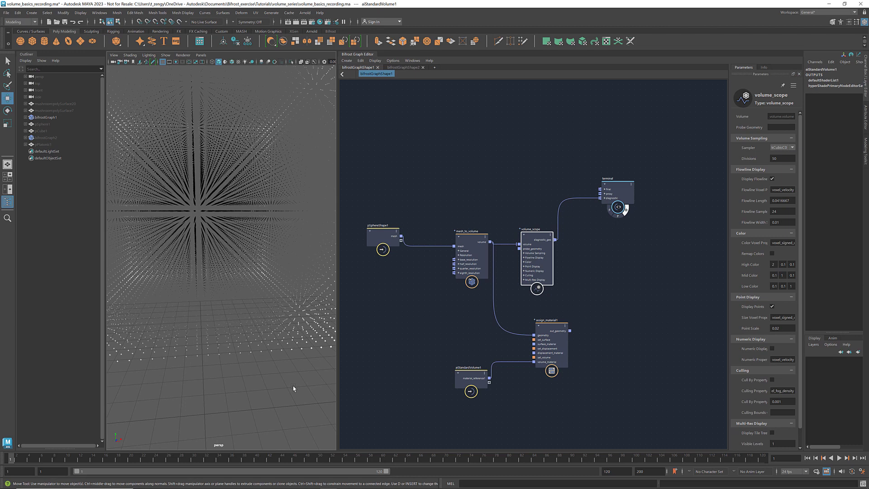
Set volume_scope's Point Scale to 0.051, widen the viewport, and pan to the mushroom network.
key(space)
key(space)
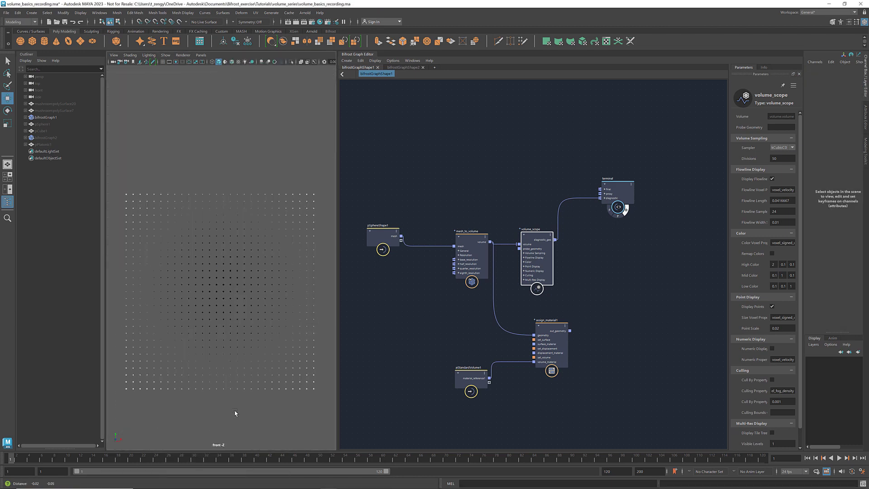
ctrl+drag(777, 328, 792, 328)
drag(339, 377, 360, 373)
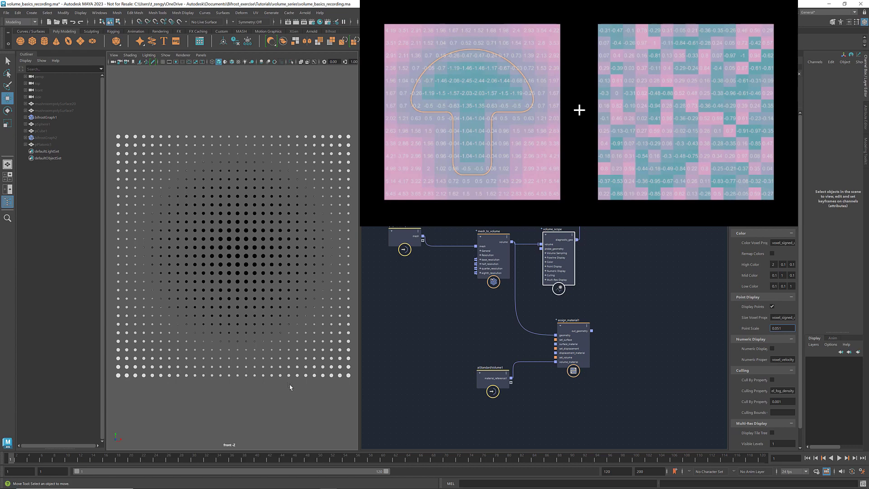
middle_drag(560, 411, 555, 166)
Show the mushroom output in four views and hide the volume point cloud.
click(596, 362)
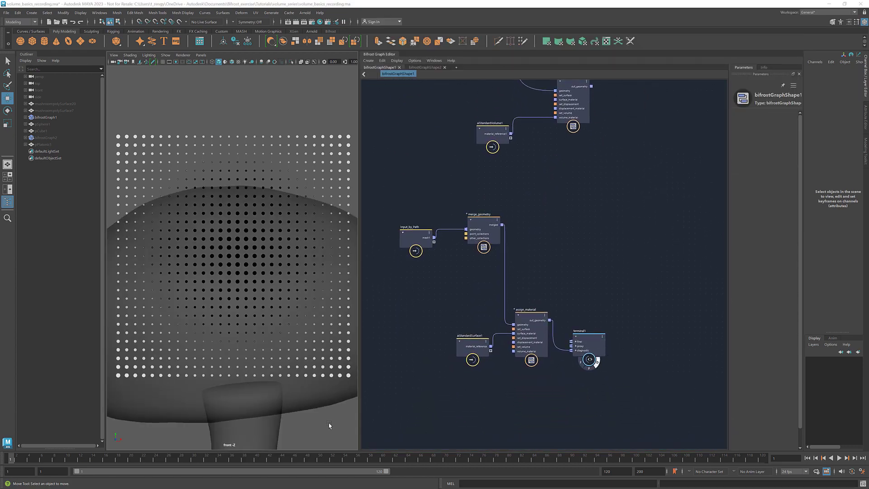
key(space)
key(space)
middle_drag(608, 212, 605, 237)
click(645, 140)
scroll(620, 214, up, 1)
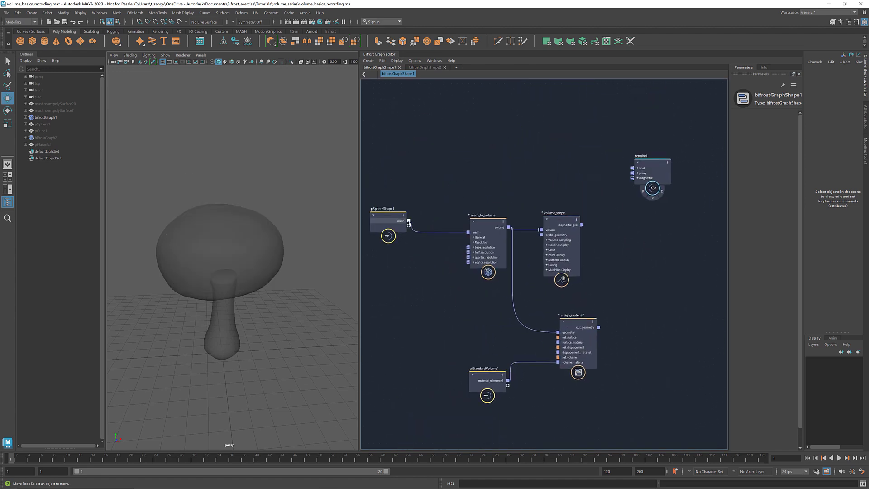
Wire pSphereShape1.mesh into the terminal's diagnostic port and display the sphere over the mushroom.
drag(409, 221, 633, 177)
click(661, 191)
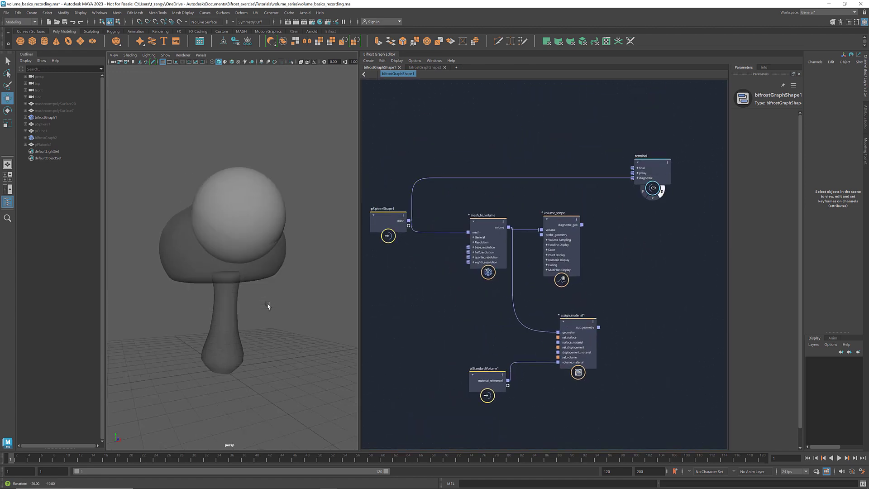
alt+drag(268, 305, 299, 306)
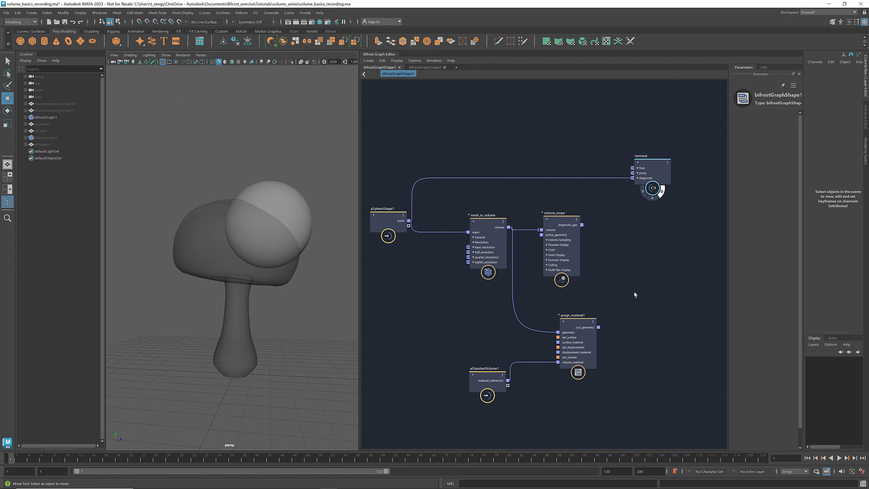
scroll(634, 295, down, 1)
alt+middle_drag(644, 393, 636, 345)
Add a mesh_to_volume node fed by merge_geometry's merged output.
key(Tab)
text(mes)
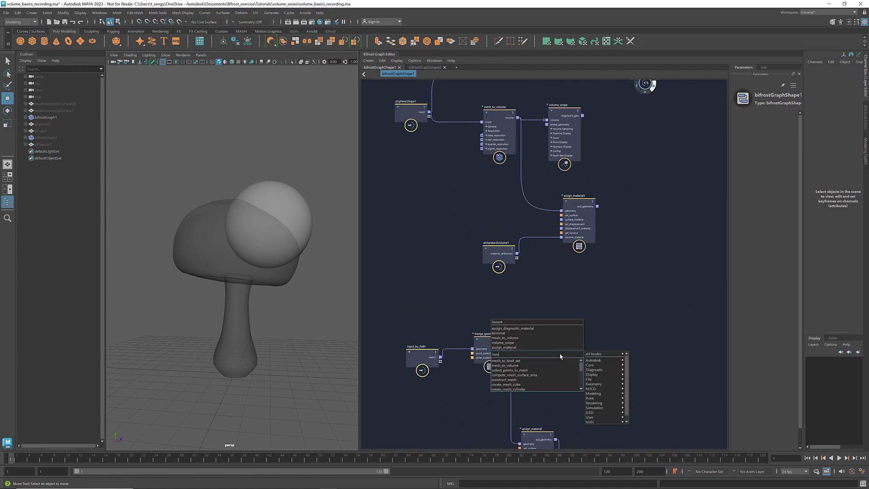
text(h_to)
key(Down)
key(Down)
key(Return)
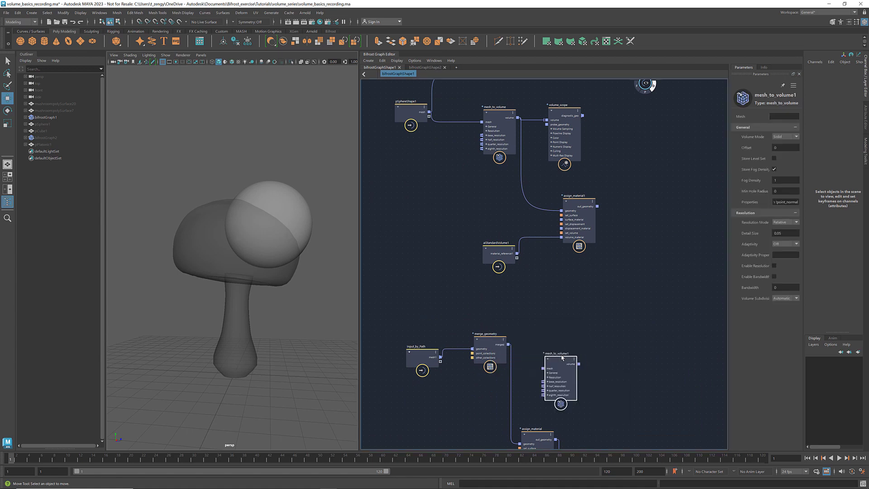
drag(561, 356, 562, 338)
drag(508, 344, 565, 349)
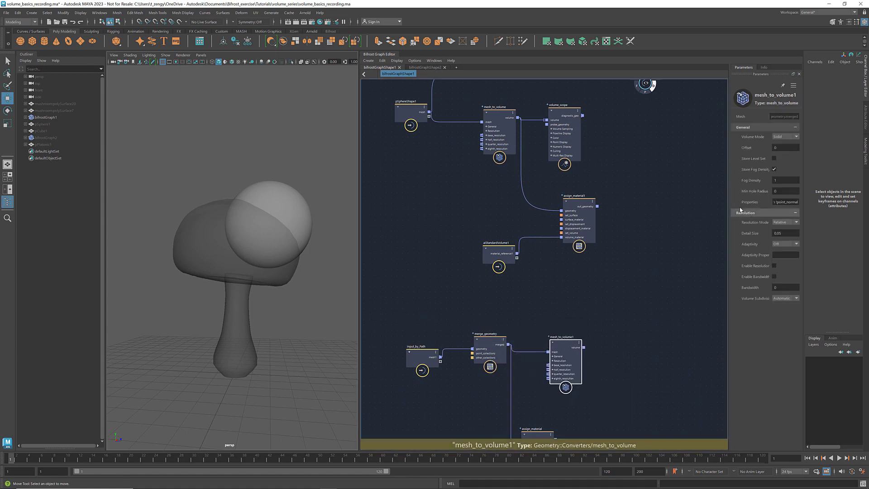
Make mesh_to_volume1 store a level set instead of fog density, with Absolute resolution.
click(774, 169)
click(774, 159)
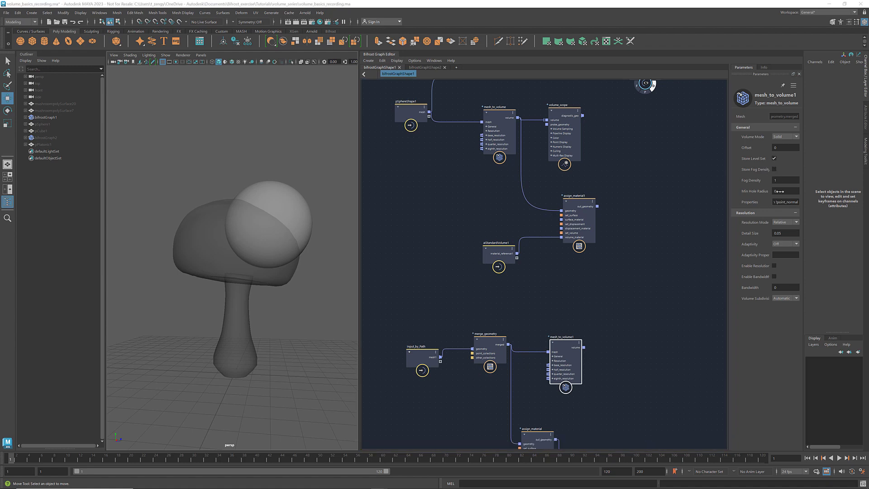
click(795, 223)
click(792, 228)
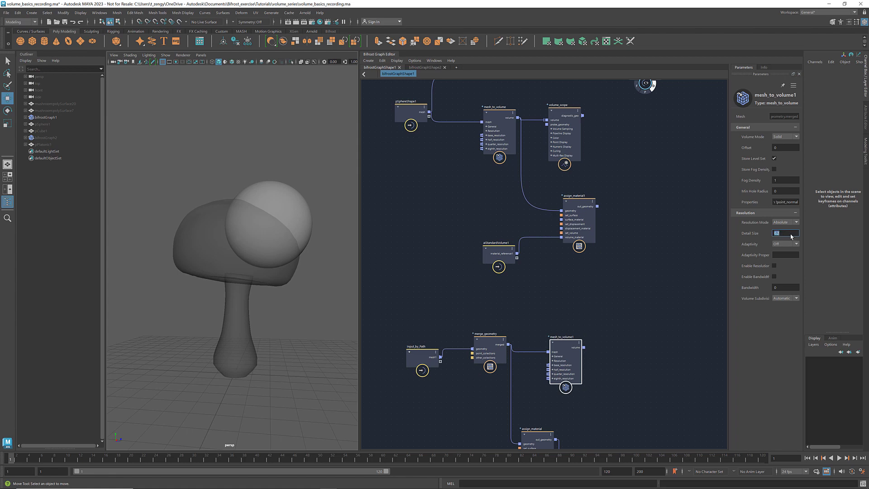
Create a voxel_field node reading mesh_to_volume1's volume output.
middle_drag(623, 361, 587, 331)
click(603, 337)
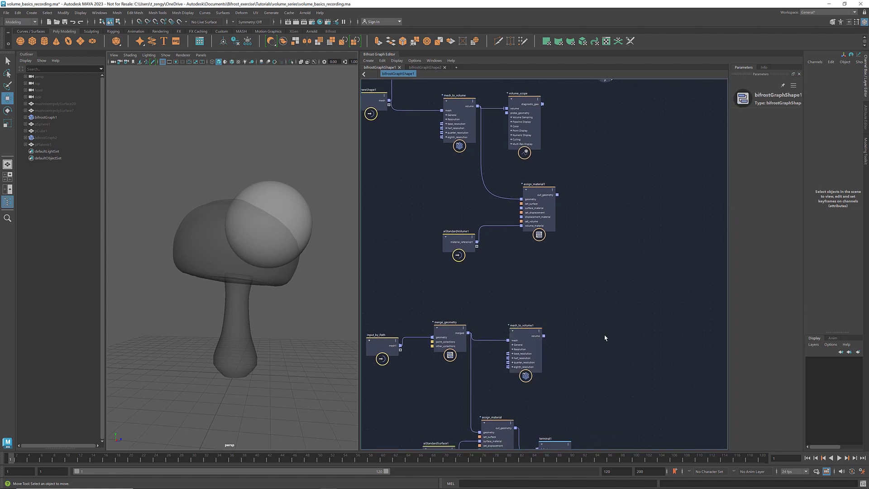
key(Tab)
text(voxel)
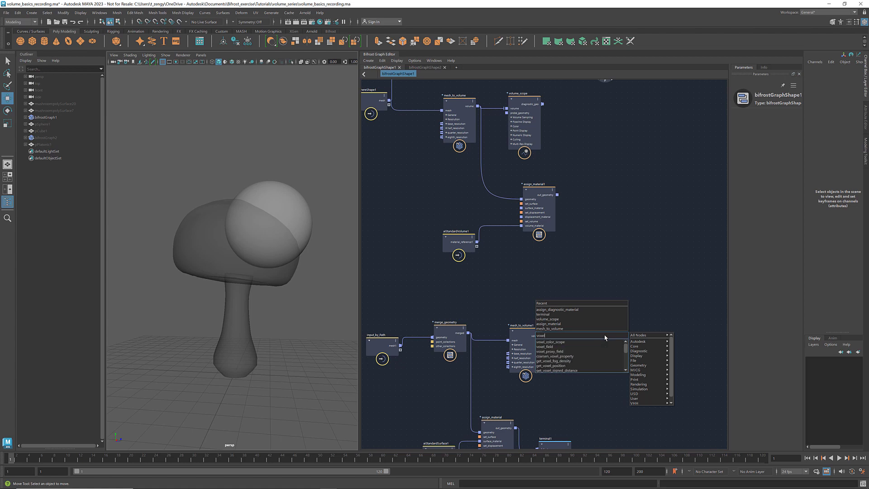
key(Down)
key(Down)
key(Return)
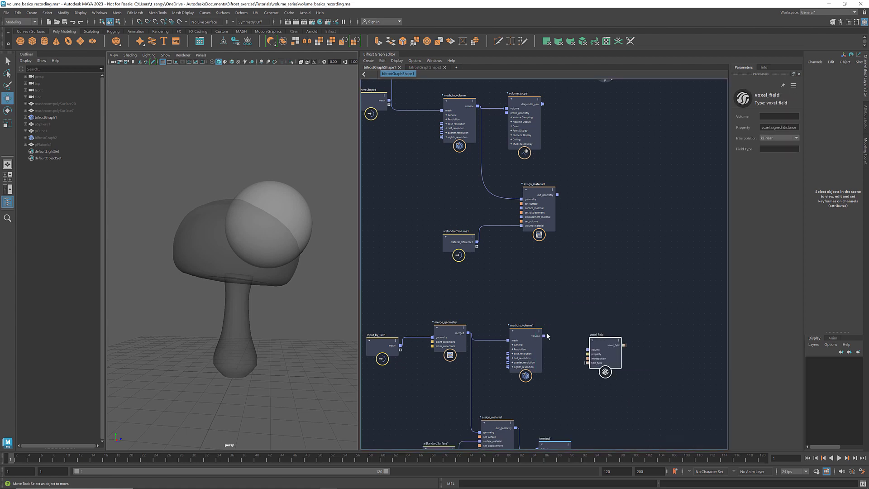
drag(544, 336, 588, 350)
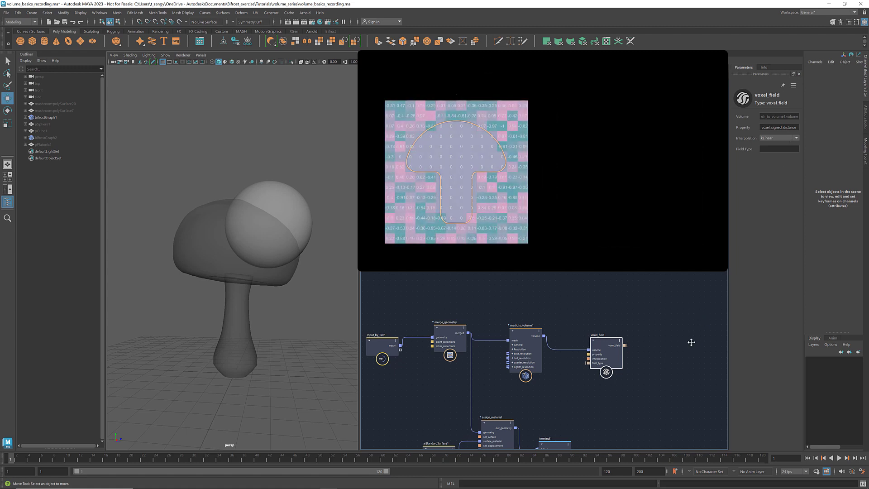
Add a mask_field node placed beside voxel_field.
alt+middle_drag(691, 342, 607, 318)
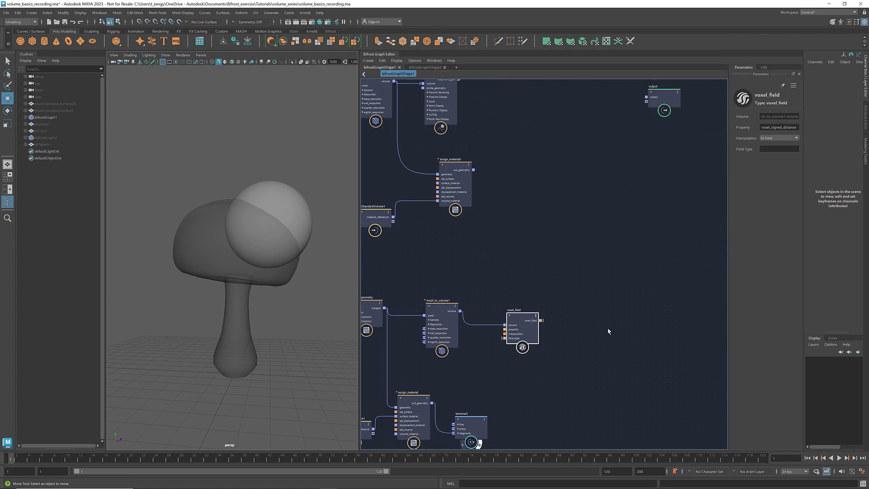
click(609, 331)
key(Tab)
text(mask)
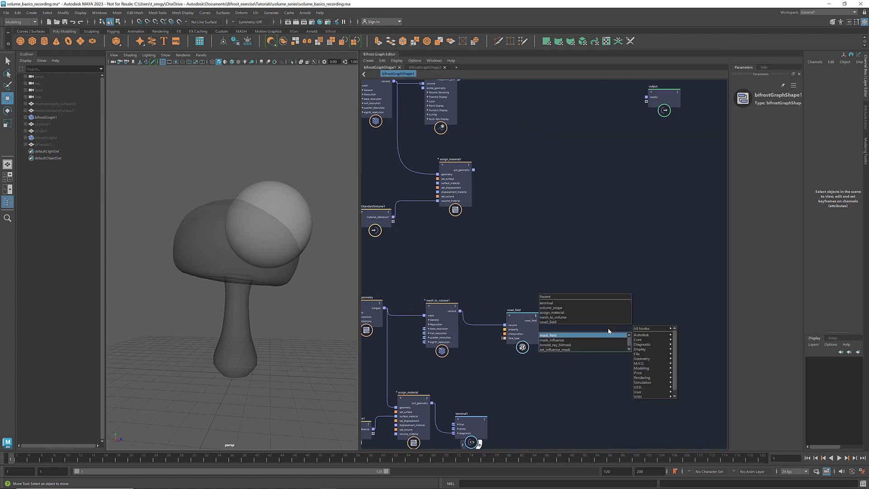
key(Return)
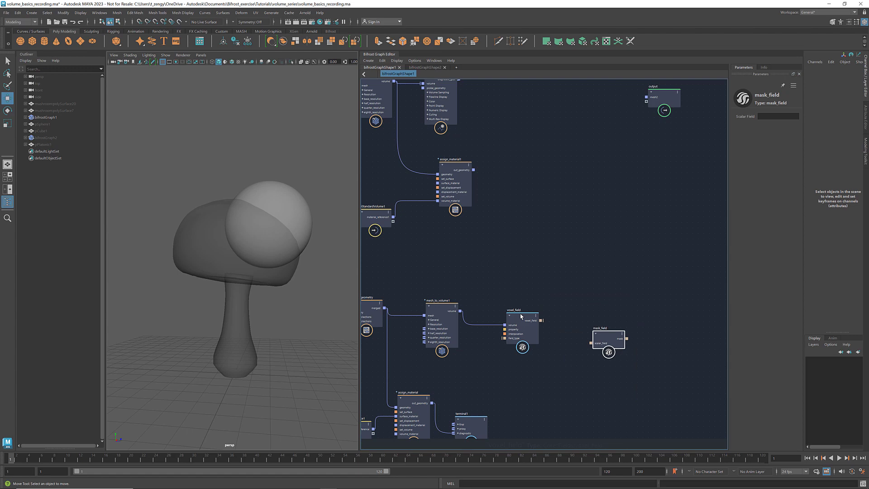
drag(519, 318, 514, 315)
drag(605, 337, 567, 326)
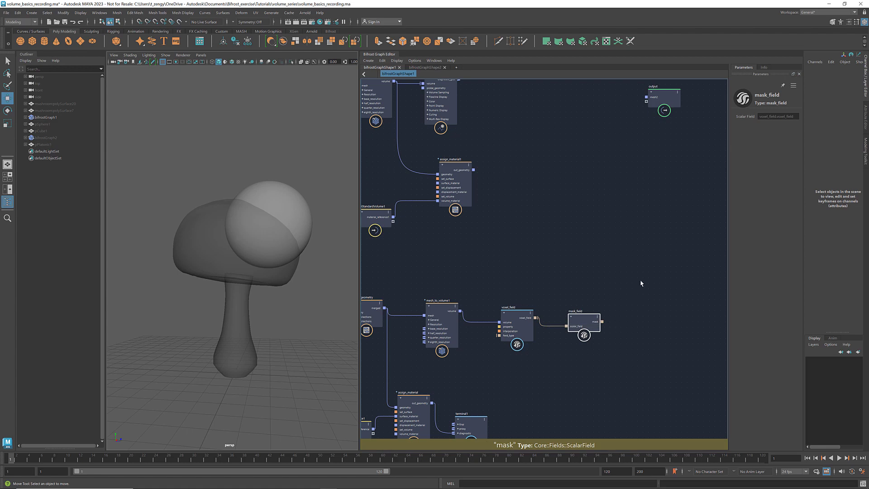
Add a multiply node after the mask_field.
click(645, 311)
key(Tab)
text(mult)
key(Down)
key(Return)
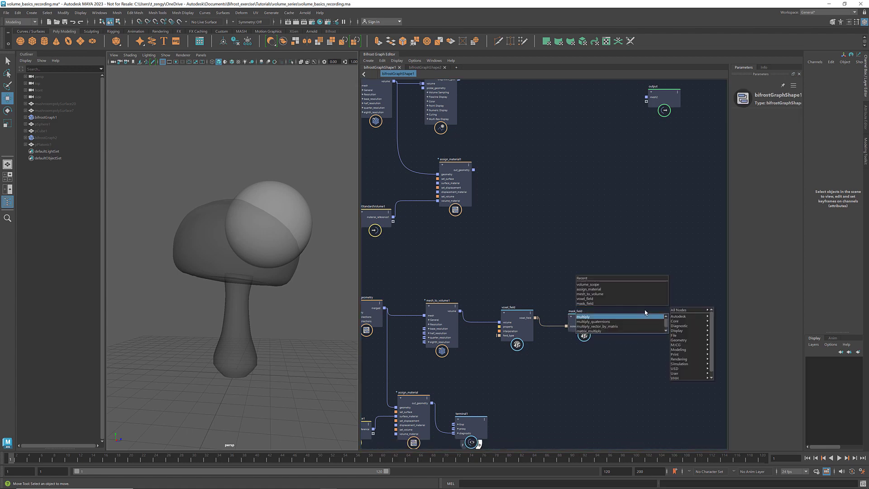
key(Return)
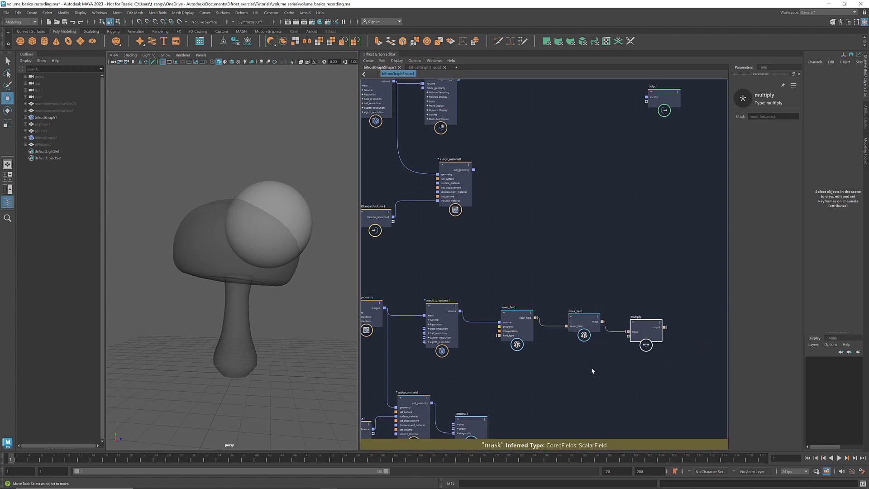
Add a fractal_noise_field node and plug its noise into the multiply node.
click(576, 349)
key(Tab)
text(fractal)
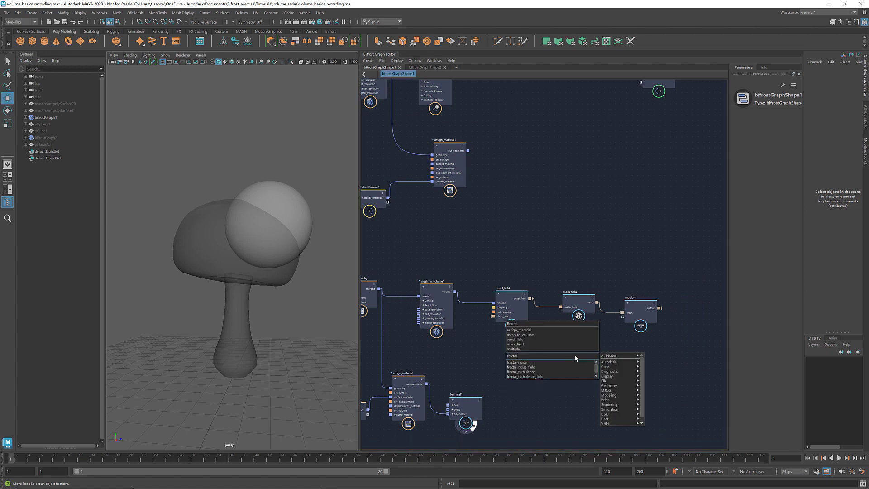
key(Down)
key(Down)
key(Return)
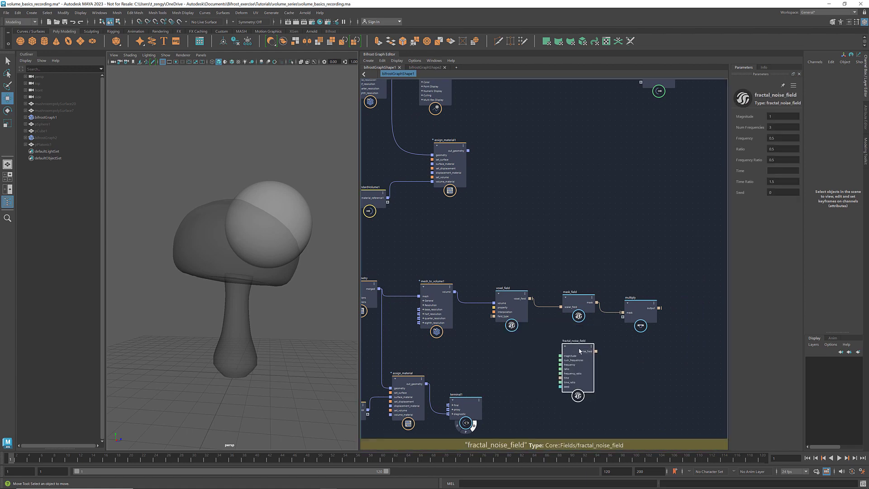
drag(596, 351, 633, 314)
click(638, 308)
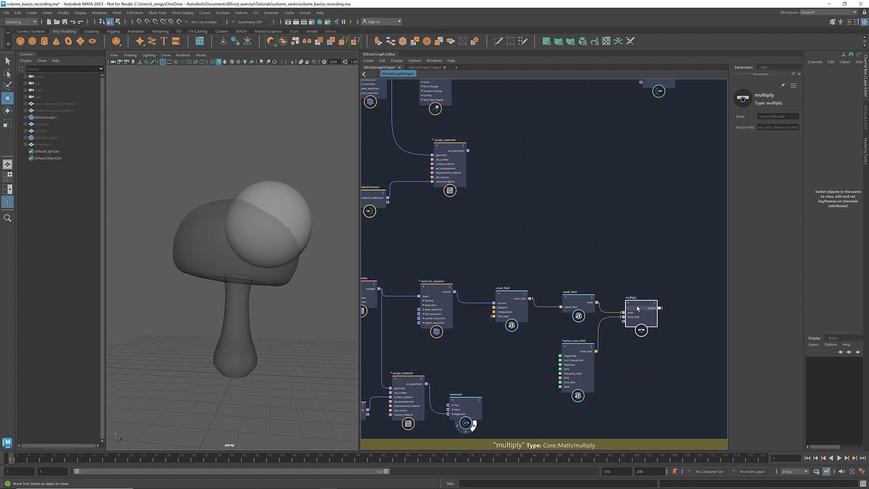
Add displace_points, feeding the sphere mesh into points and the multiply output into weights.
key(a)
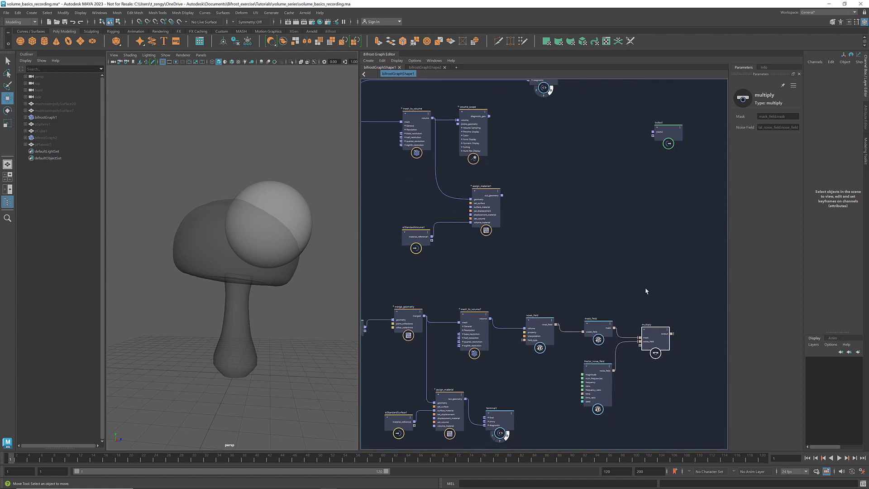
click(664, 267)
key(Tab)
text(displa)
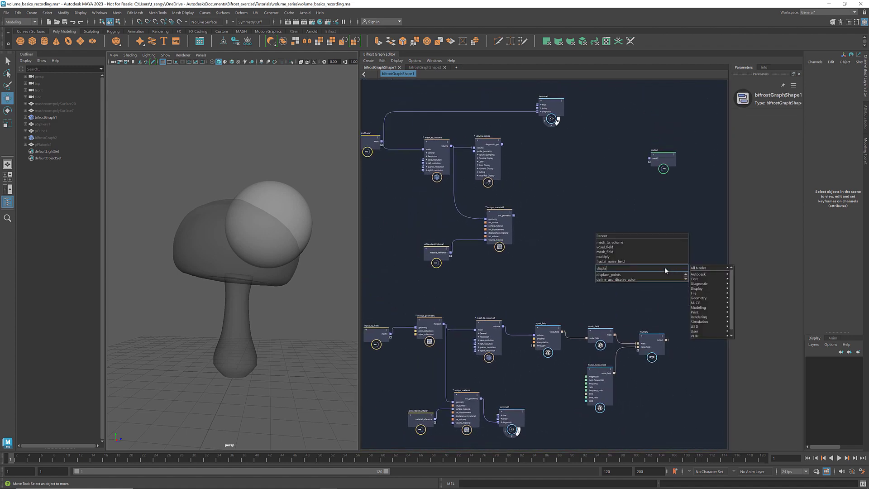
key(Down)
key(Return)
drag(665, 270, 677, 264)
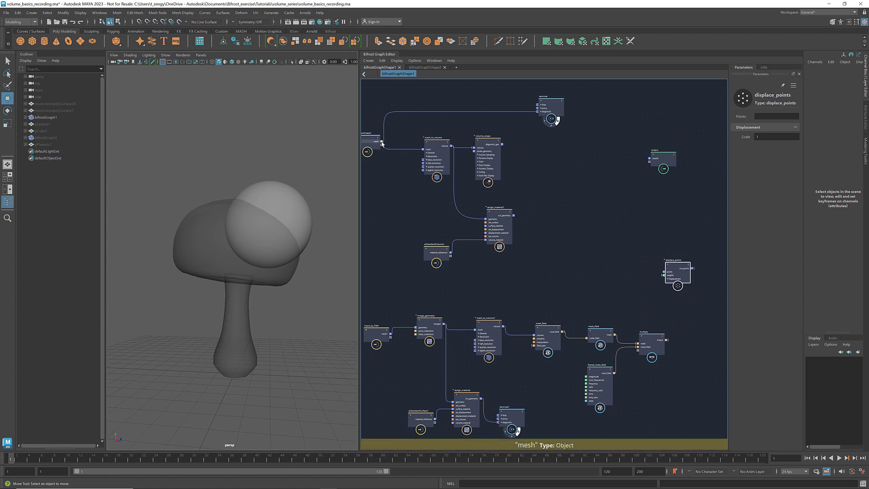
drag(382, 142, 663, 271)
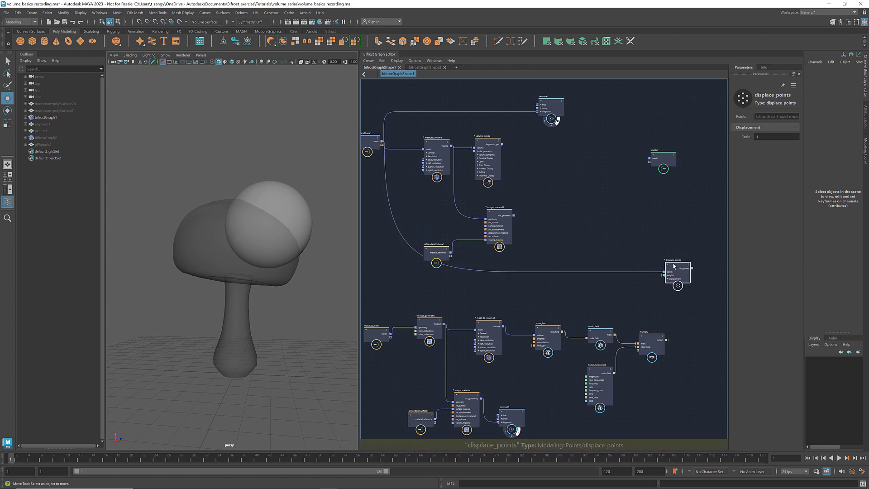
middle_drag(675, 266, 588, 267)
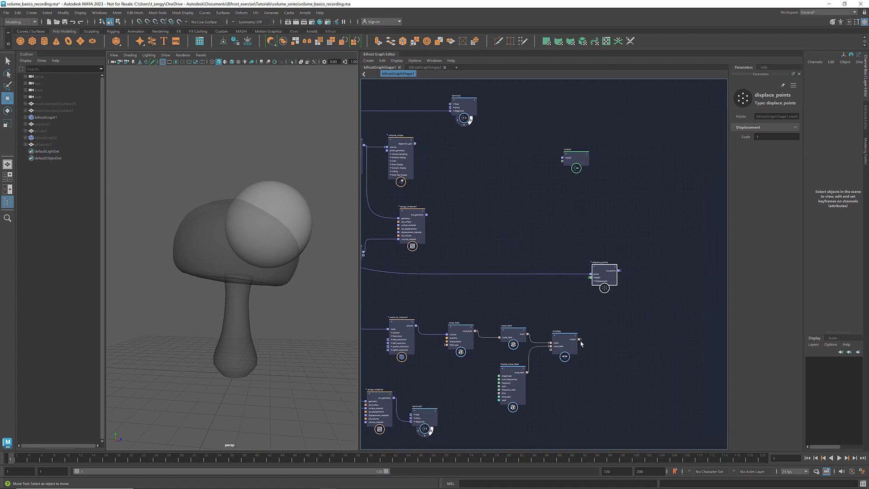
drag(592, 279, 592, 280)
drag(602, 271, 614, 270)
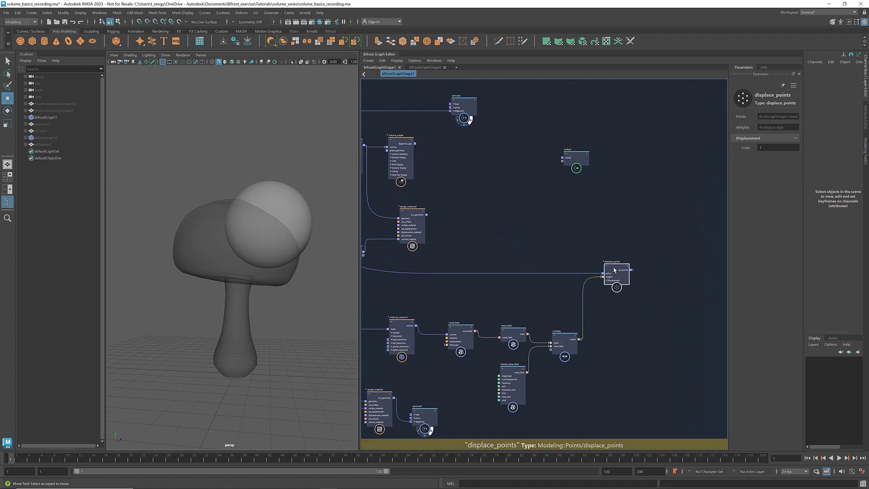
Replace the terminal's diagnostic wire with displace_points' output to preview the displaced mesh.
drag(467, 104, 651, 109)
ctrl+alt+shift+drag(598, 97, 614, 145)
drag(649, 108, 680, 222)
alt+middle_drag(681, 277, 609, 286)
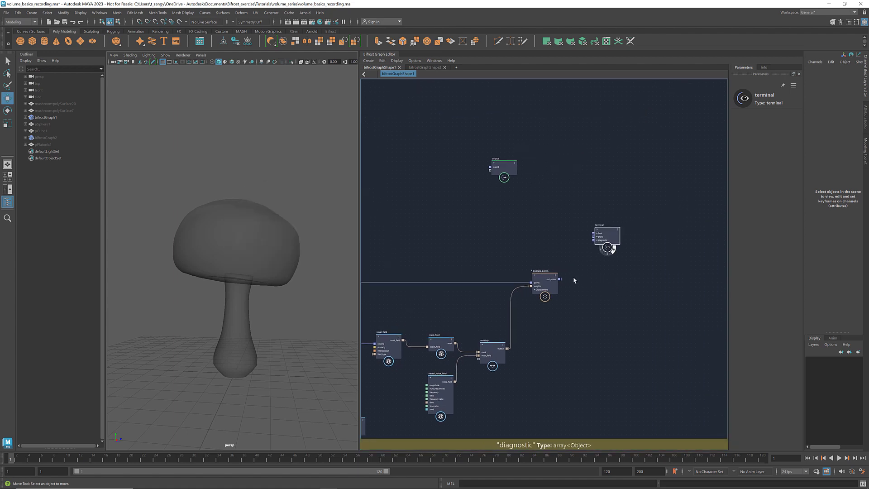
scroll(574, 279, up, 2)
drag(557, 280, 602, 236)
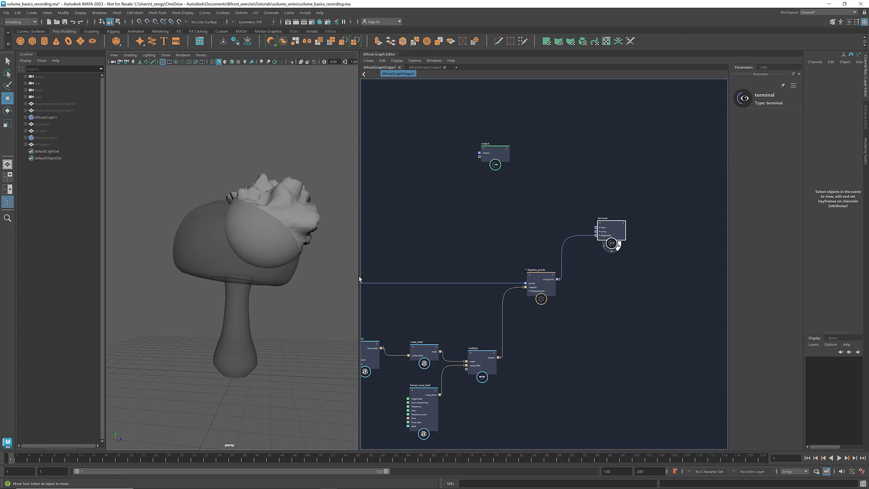
mouse_move(320, 291)
alt+mouse_down()
mouse_move(326, 305)
mouse_move(285, 293)
mouse_move(297, 285)
mouse_move(315, 293)
alt+mouse_up()
Lower the fractal noise's Num Frequencies to 1.441.
click(423, 397)
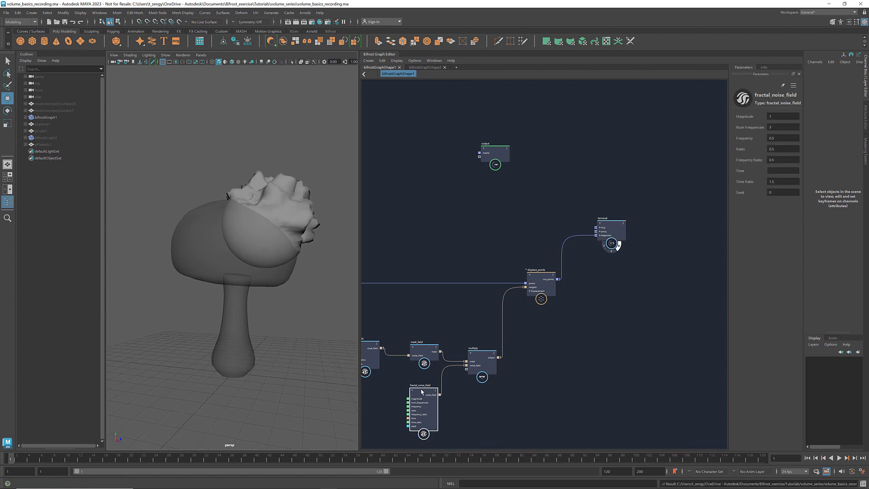
drag(758, 127, 743, 128)
click(569, 358)
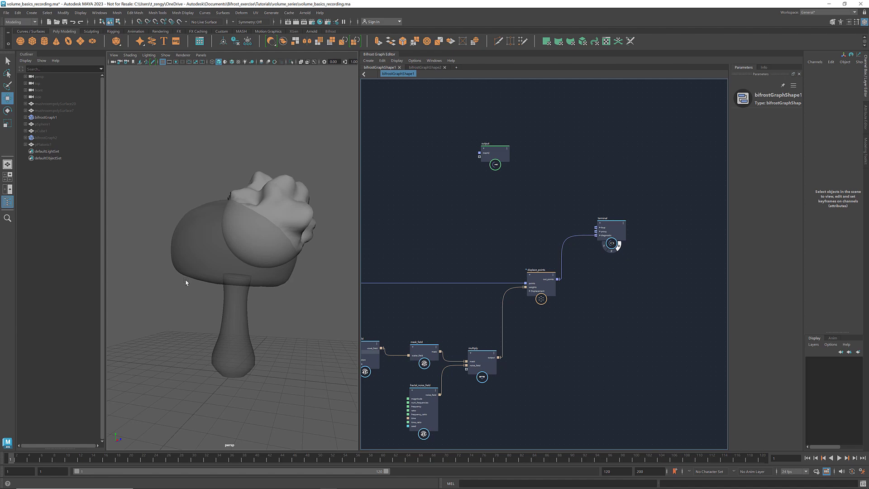
Test by moving pSphere1 and back, then cut the displace_points wire to the terminal.
click(43, 124)
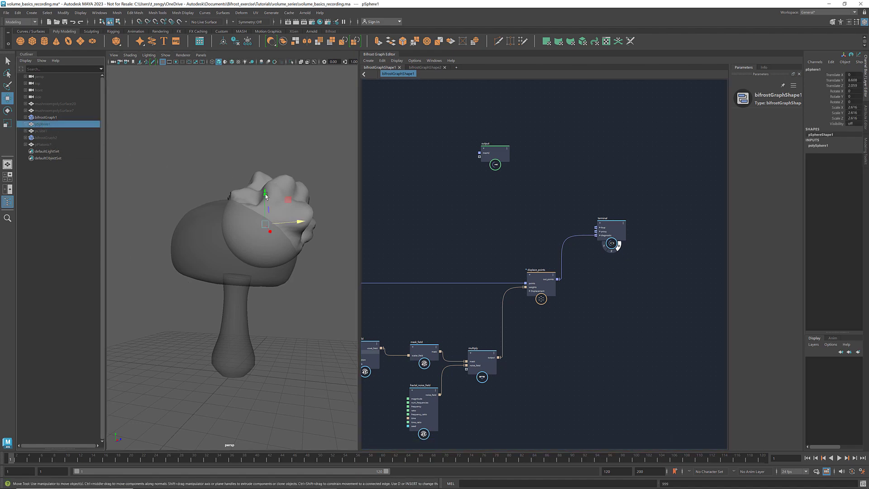
drag(266, 195, 300, 207)
middle_drag(577, 340, 652, 317)
ctrl+alt+shift+drag(664, 235, 626, 211)
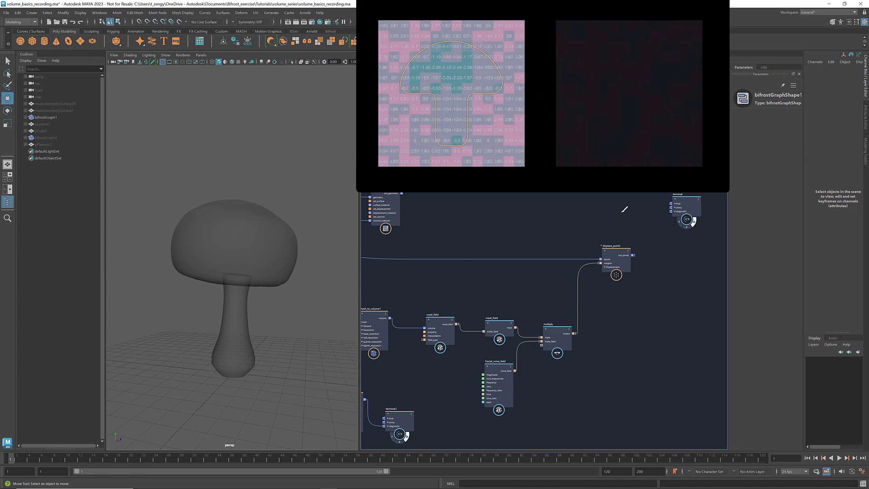
Rearrange the terminal, displace_points and multiply nodes to clear space.
scroll(607, 310, down, 2)
alt+middle_drag(606, 309, 622, 255)
drag(687, 171, 678, 267)
drag(629, 217, 631, 202)
click(565, 313)
scroll(562, 313, up, 1)
alt+middle_drag(561, 314, 591, 313)
scroll(618, 307, up, 2)
drag(584, 267, 569, 289)
Cut multiply's inputs, route fractal noise into mask_field's scalar input and voxel_field into multiply.
drag(512, 295, 458, 296)
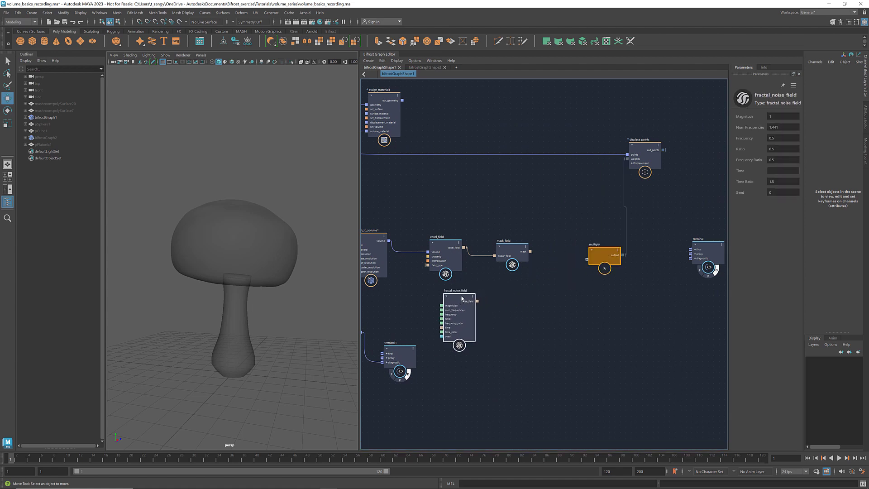
click(450, 243)
drag(451, 243, 538, 286)
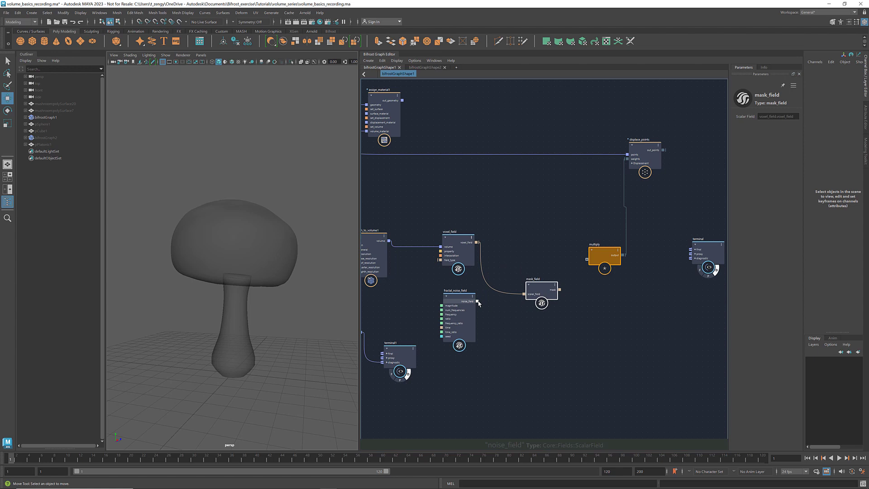
drag(477, 301, 586, 259)
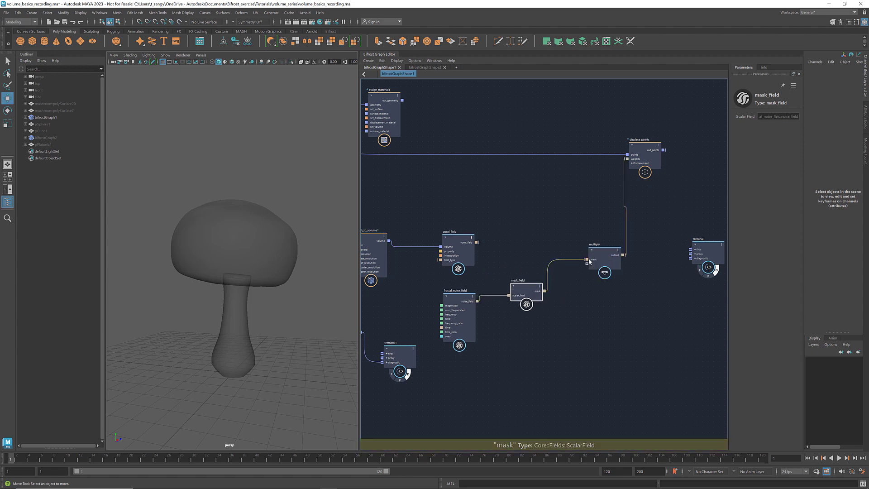
click(462, 240)
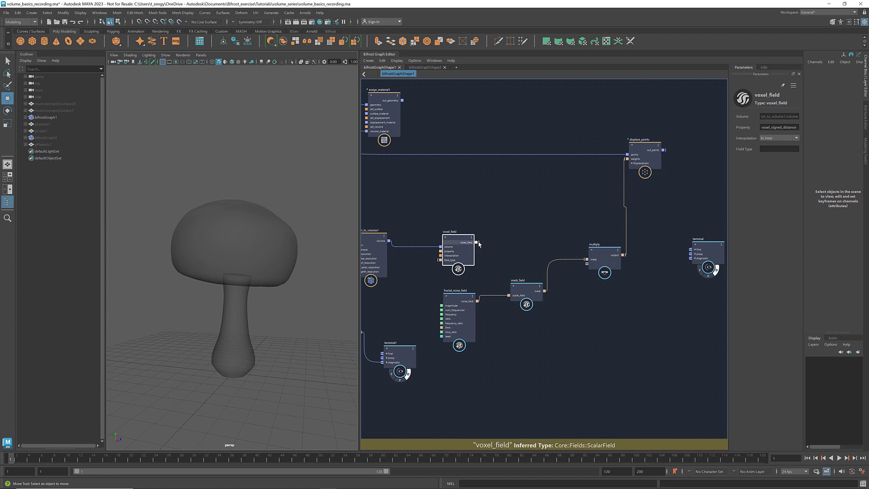
drag(478, 243, 591, 266)
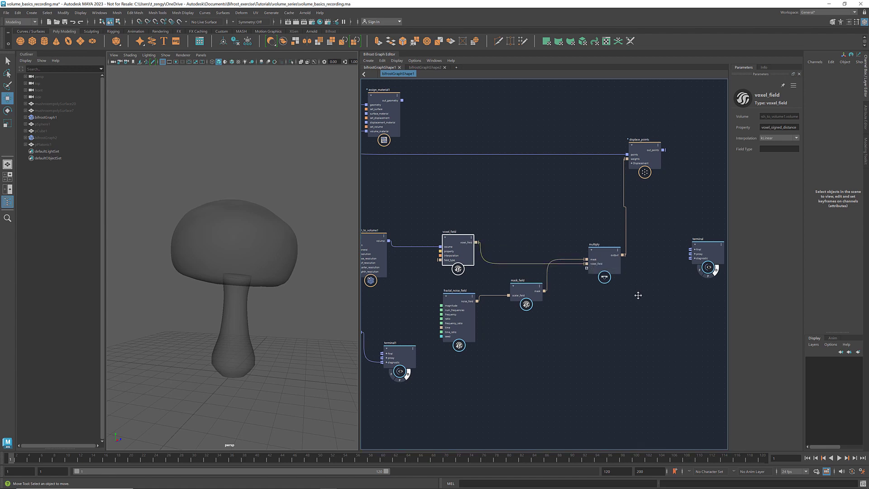
alt+middle_drag(639, 294, 555, 303)
drag(520, 264, 503, 267)
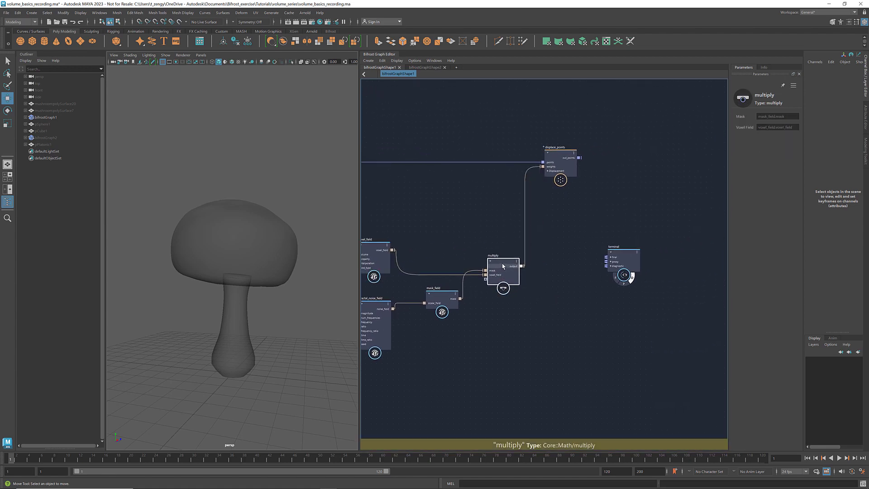
Add a field_to_volume node fed by the multiply output.
click(555, 280)
key(Tab)
text(field_to)
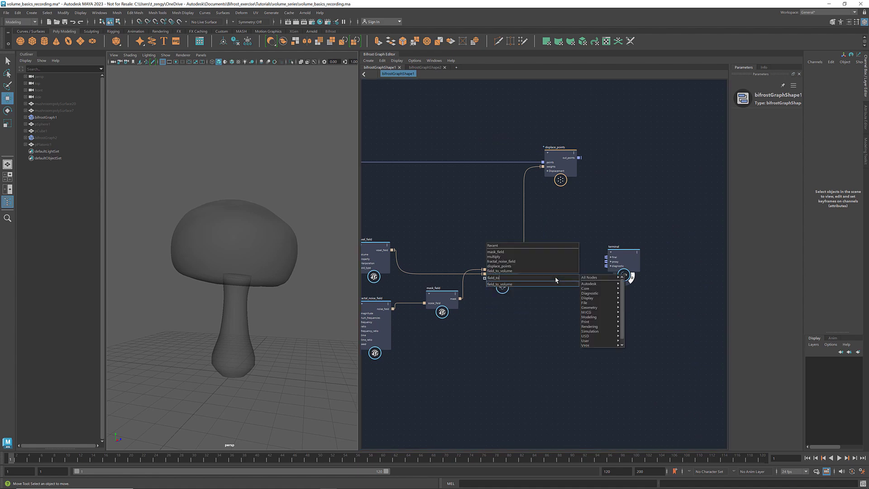
key(Down)
key(Return)
drag(557, 283, 568, 271)
drag(623, 274, 707, 281)
drag(521, 265, 570, 271)
alt+middle_drag(627, 288, 588, 288)
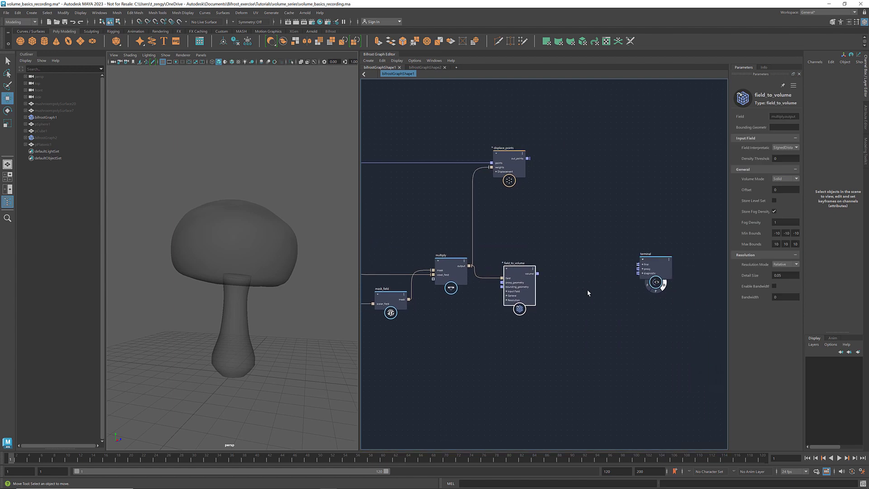
Add a volume_to_mesh node fed by field_to_volume's volume.
click(588, 290)
key(Tab)
text(volum)
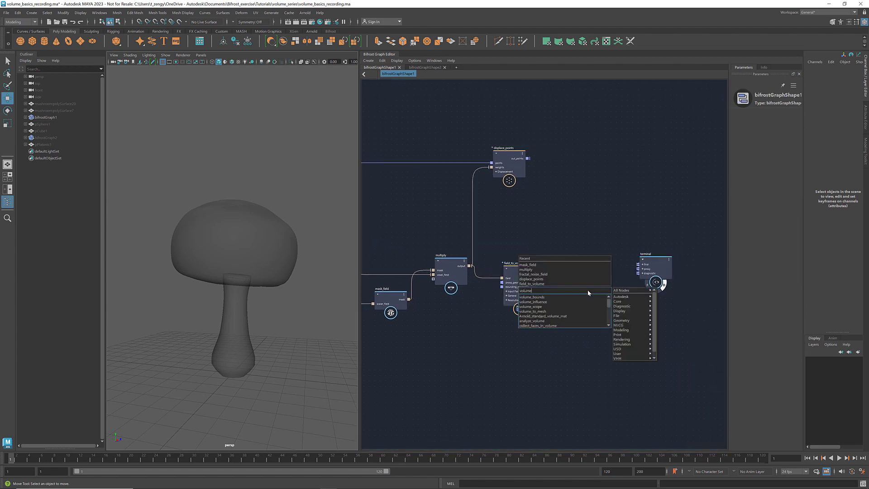
text(e_to)
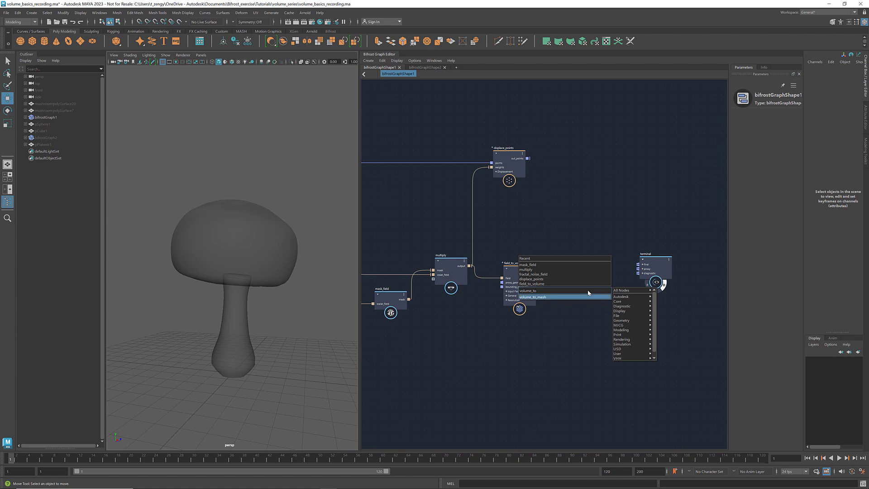
key(Return)
drag(538, 273, 593, 288)
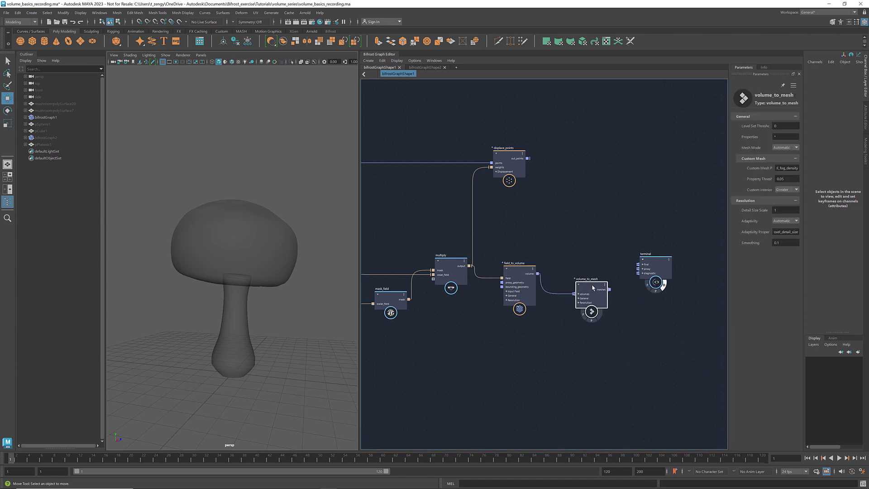
click(527, 339)
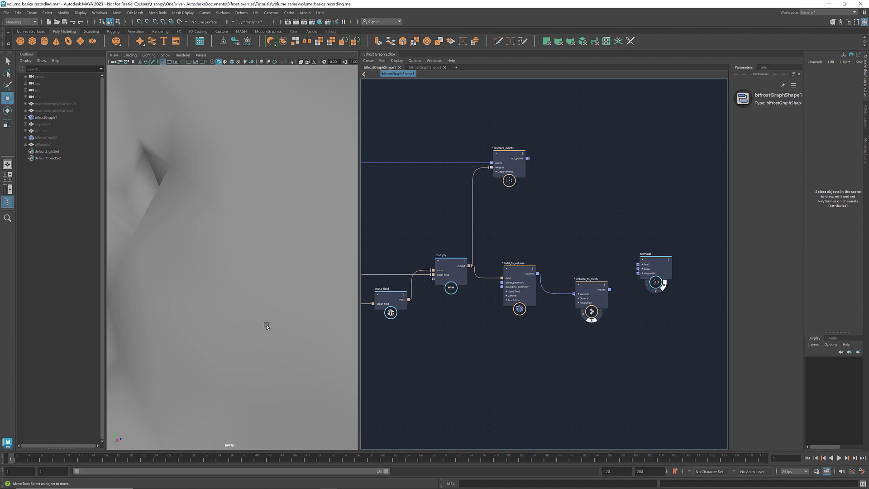
Make field_to_volume store a level set instead of fog density, with Detail Size 0.2.
scroll(266, 326, down, 8)
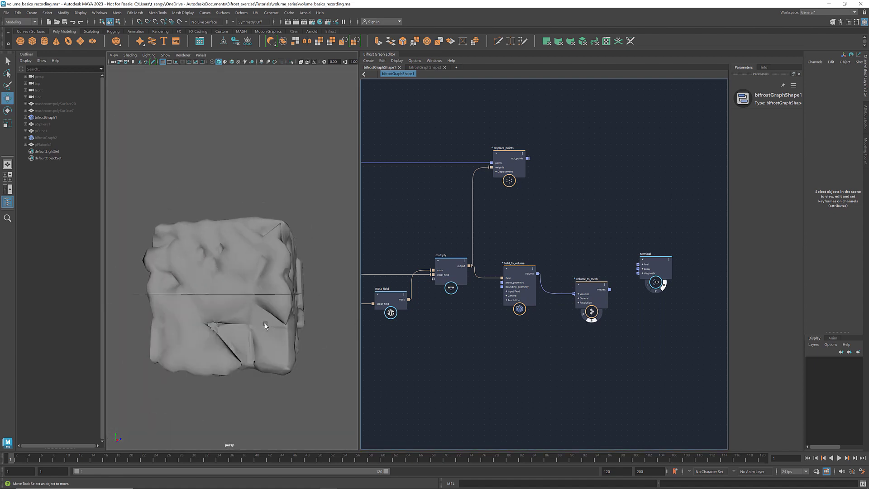
scroll(266, 326, up, 2)
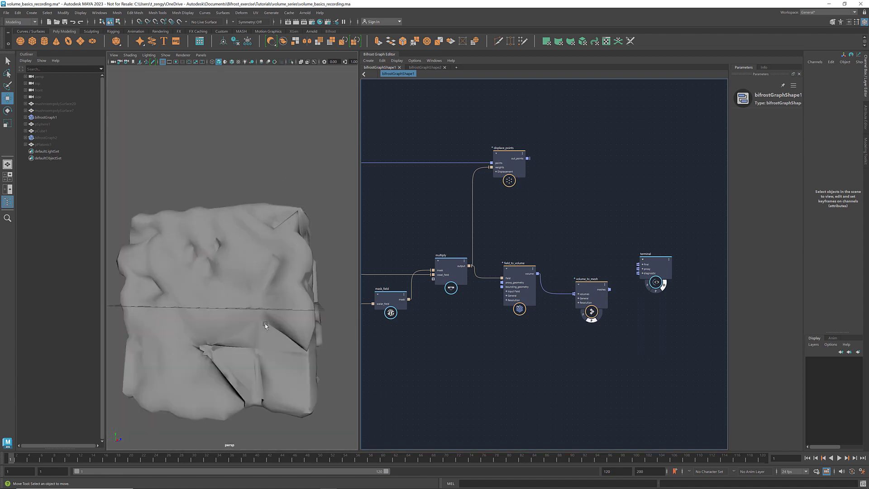
click(519, 273)
click(774, 212)
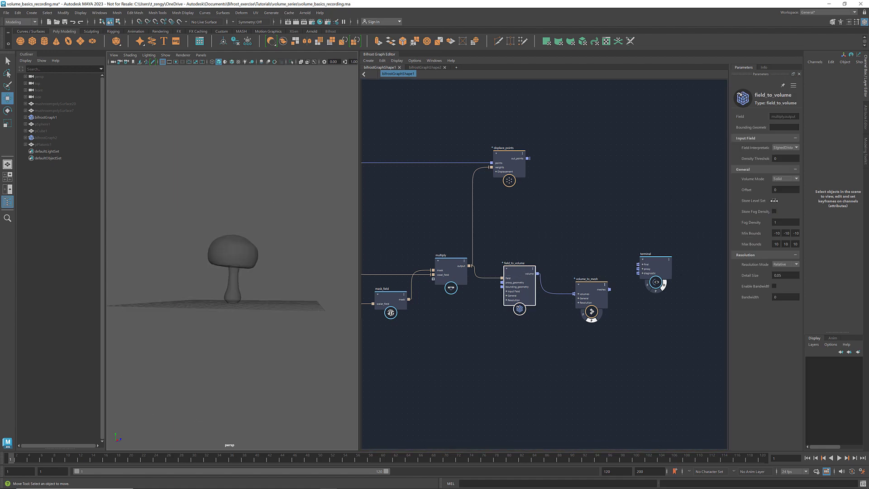
click(774, 200)
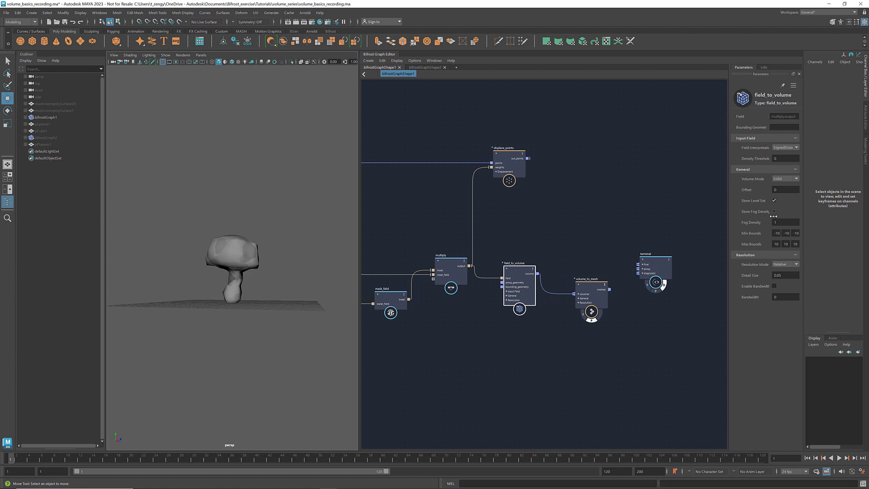
click(791, 274)
text(0.2)
key(Return)
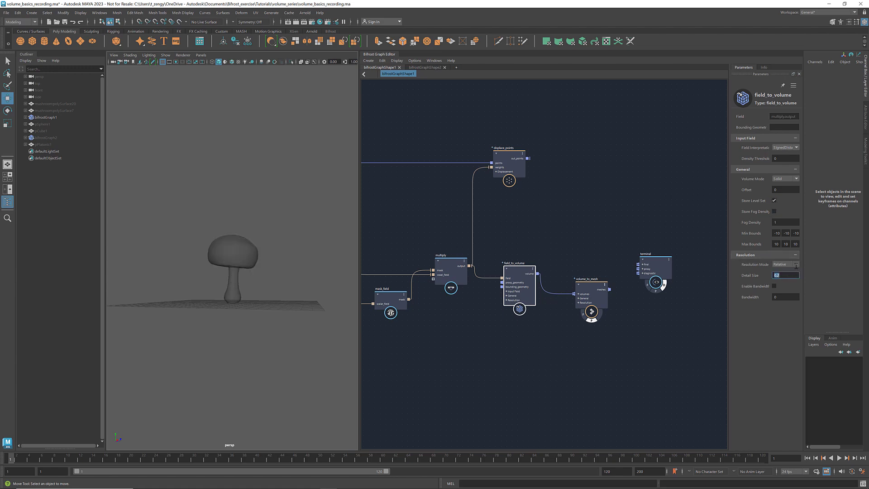
Set field_to_volume's Resolution Mode to Absolute and inspect the lumpy mushroom.
click(796, 265)
scroll(263, 289, up, 5)
alt+drag(267, 297, 316, 302)
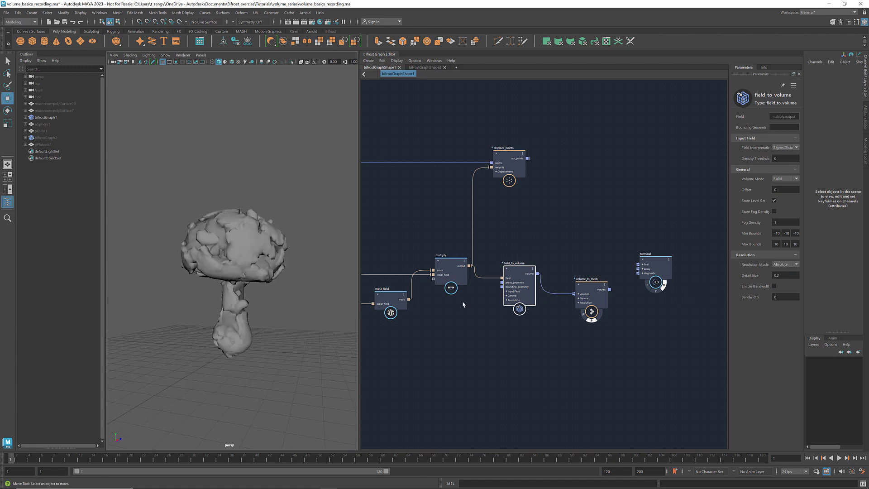
scroll(428, 355, down, 5)
alt+middle_drag(428, 355, 591, 360)
scroll(523, 371, up, 3)
click(661, 361)
scroll(719, 340, up, 1)
alt+middle_drag(719, 341, 584, 339)
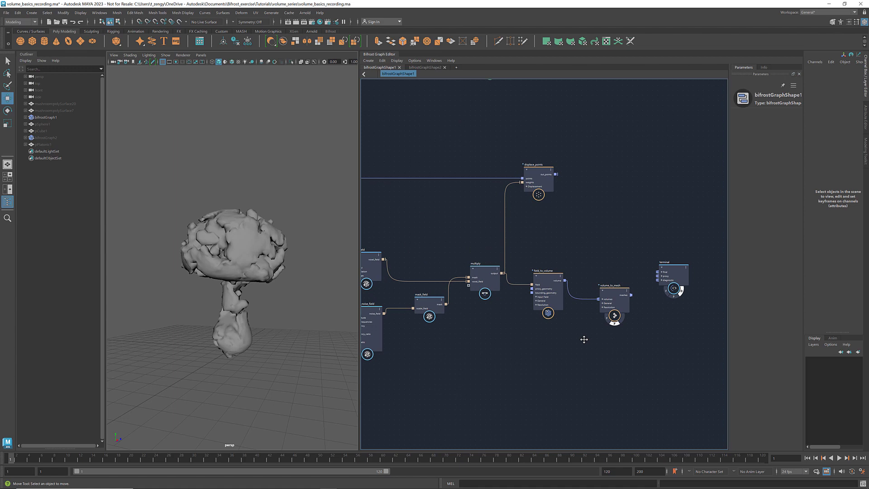
Set volume_to_mesh's Level Set Threshold to -0.04.
click(595, 299)
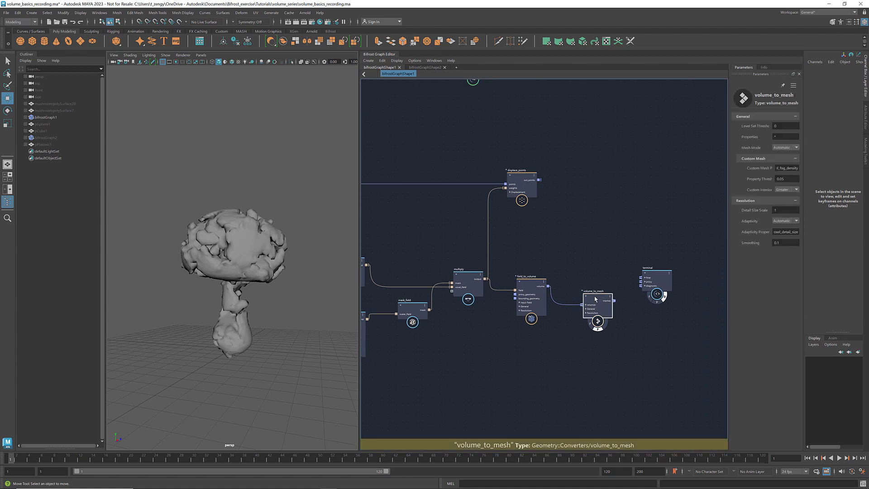
click(778, 125)
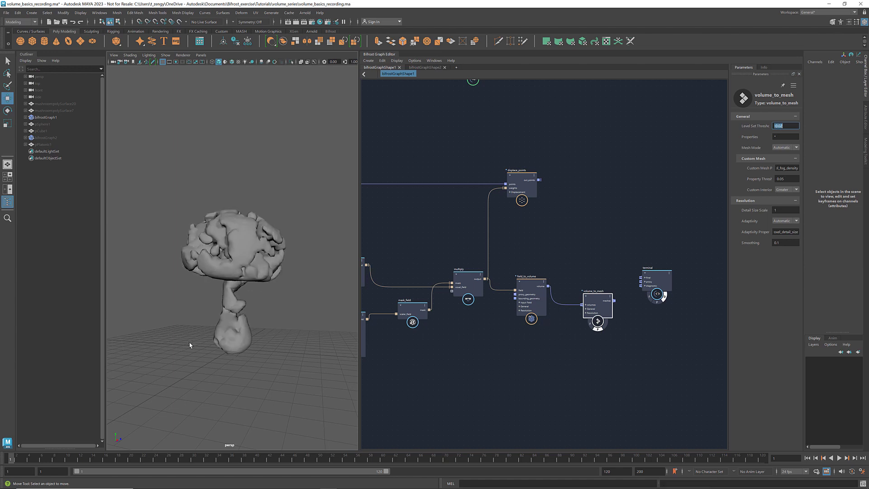
alt+drag(190, 345, 240, 306)
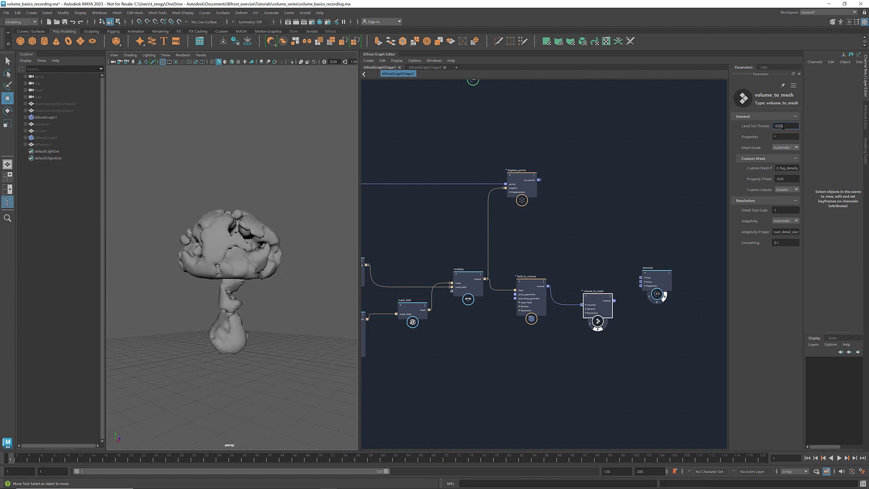
key(BackSpace)
text(4)
key(Return)
alt+drag(297, 290, 258, 315)
Give fractal_noise_field 1 frequency at Frequency 0.3 for broader, smoother lumps.
click(567, 345)
scroll(561, 346, down, 1)
alt+middle_drag(489, 363, 581, 367)
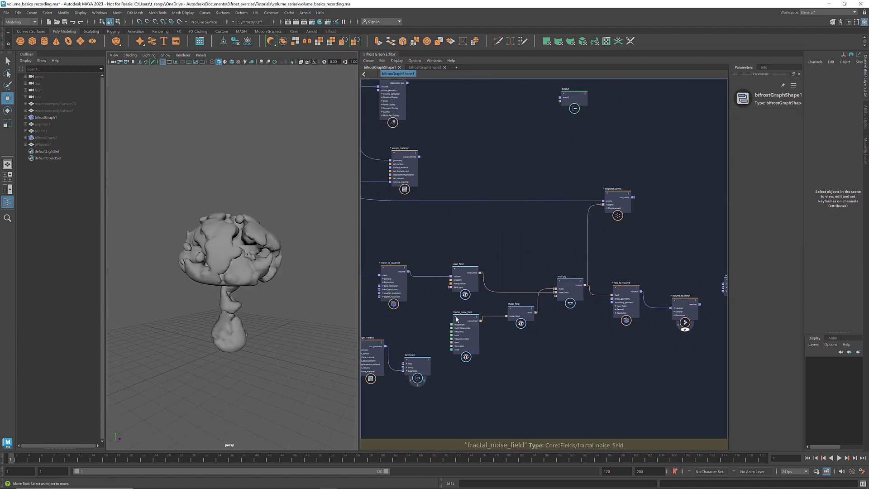
click(467, 336)
click(784, 128)
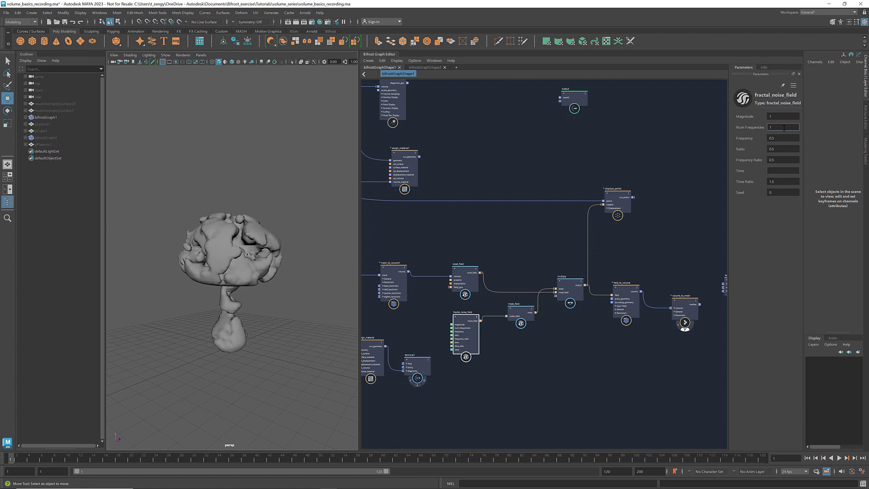
click(777, 137)
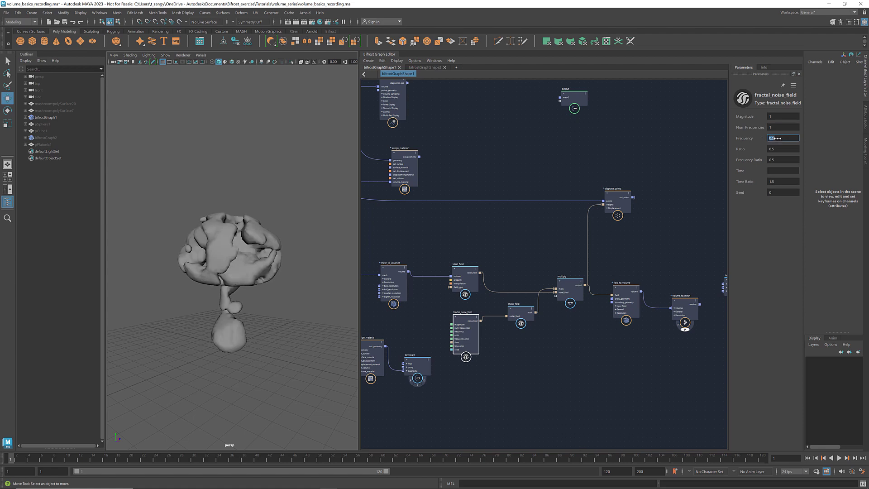
text(0.3)
key(Return)
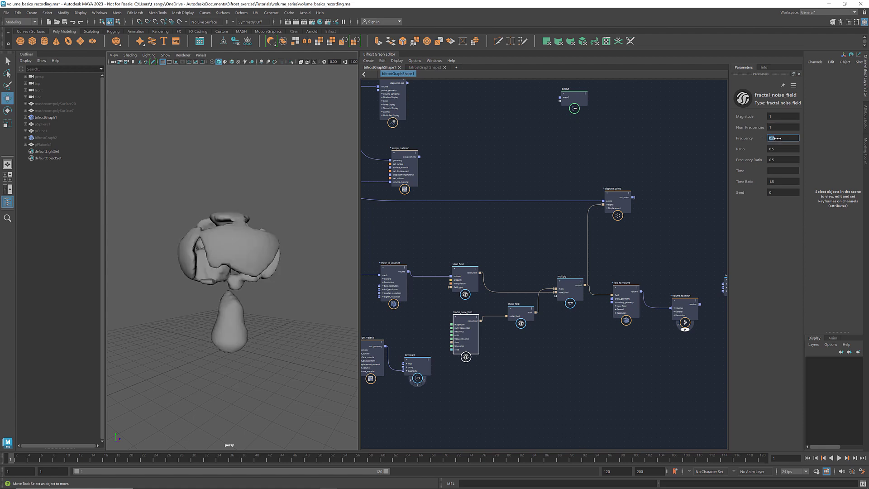
alt+drag(329, 292, 234, 311)
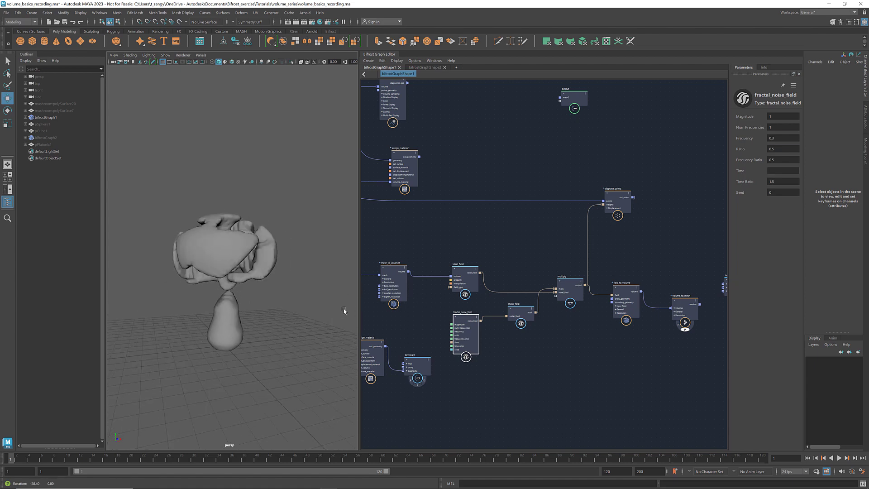
click(620, 351)
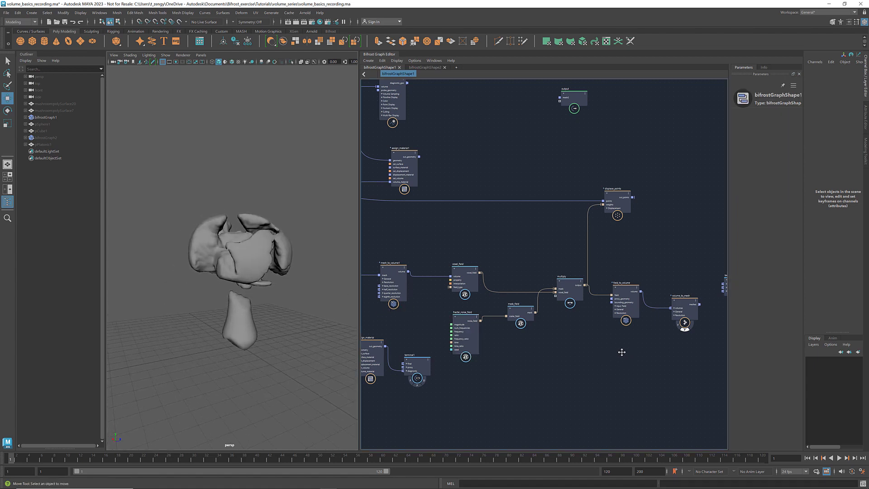
middle_drag(687, 342, 590, 357)
scroll(589, 357, up, 3)
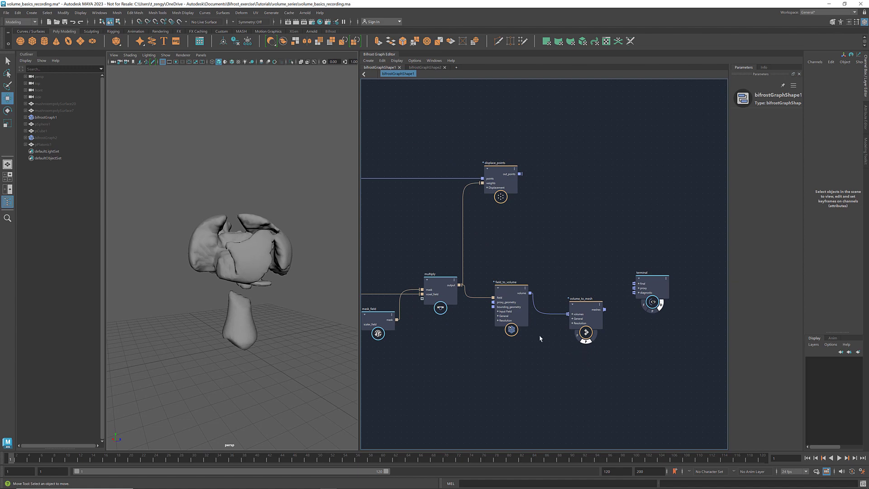
click(510, 290)
click(776, 233)
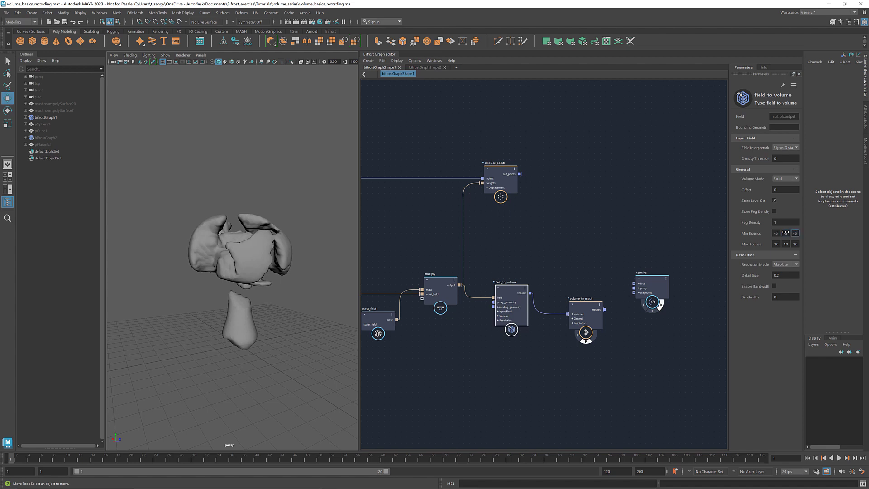
text(5)
key(Tab)
text(5)
key(Tab)
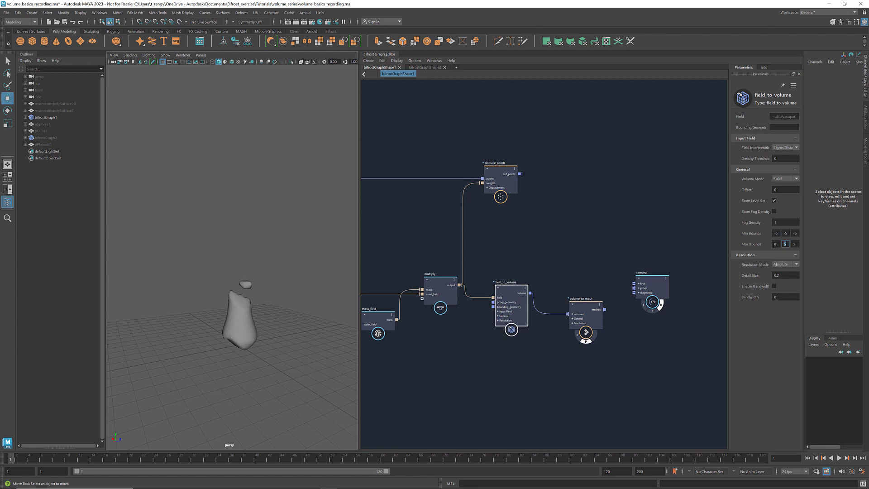
key(Tab)
text(8)
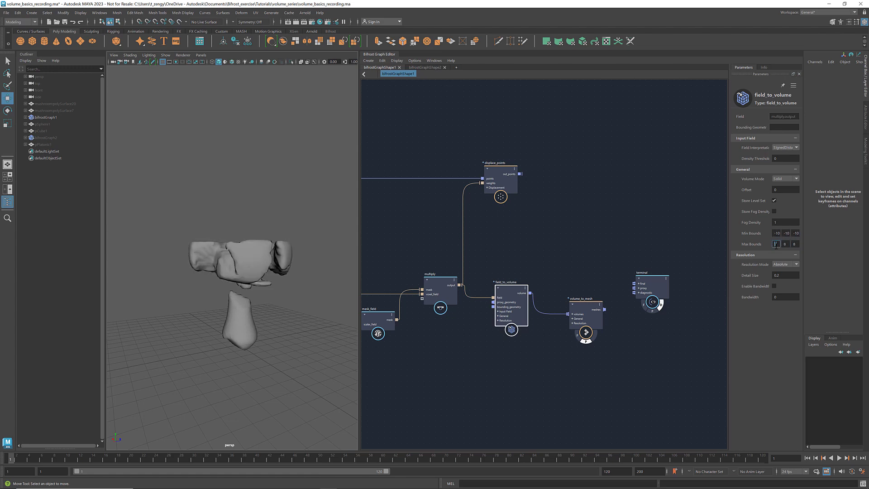
text(10)
key(Tab)
text(10)
key(Tab)
text(10)
Move the terminal aside and feed volume_to_mesh's meshes into a new merge_geometry node.
middle_drag(696, 340, 616, 338)
drag(573, 286, 698, 308)
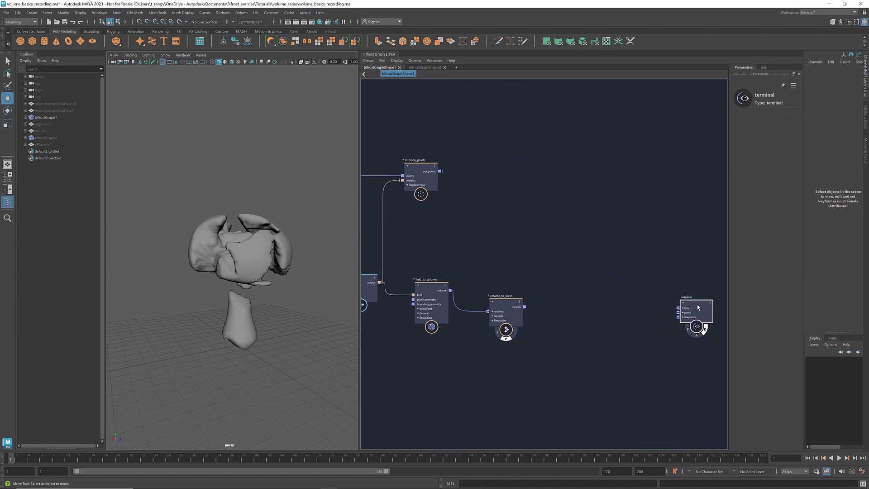
middle_drag(577, 325, 554, 325)
click(554, 326)
key(Tab)
text(merge)
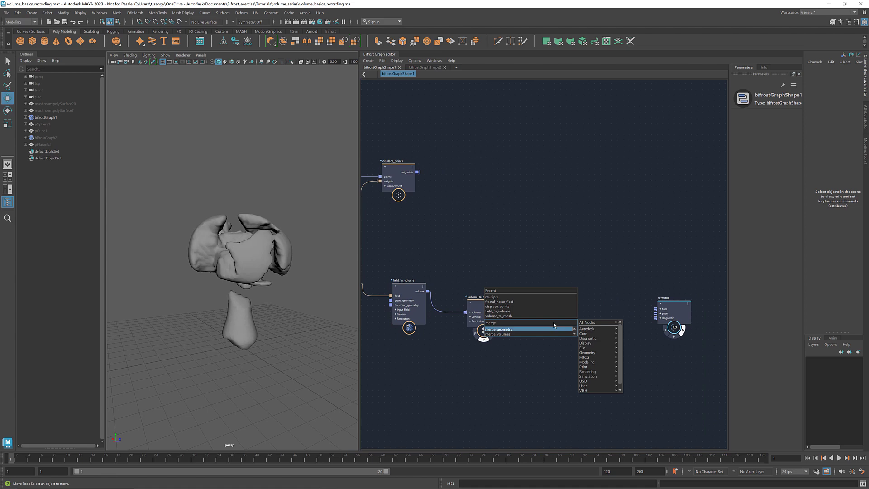
click(554, 329)
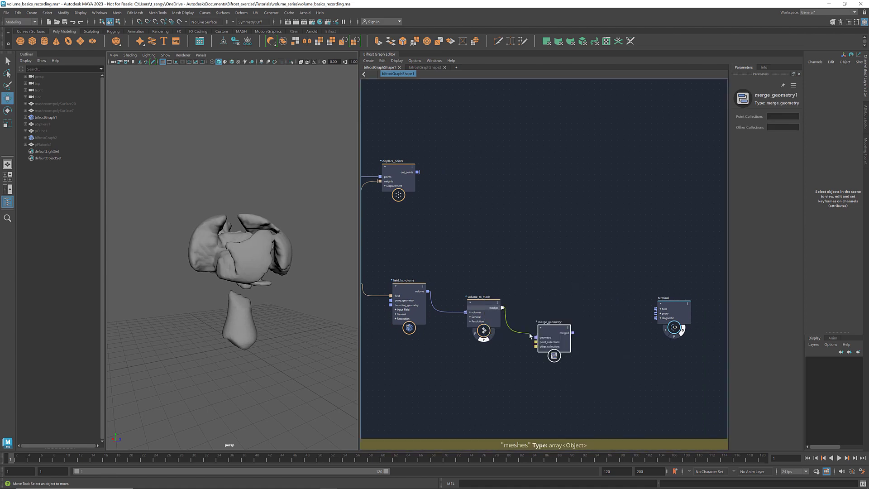
drag(536, 337, 549, 322)
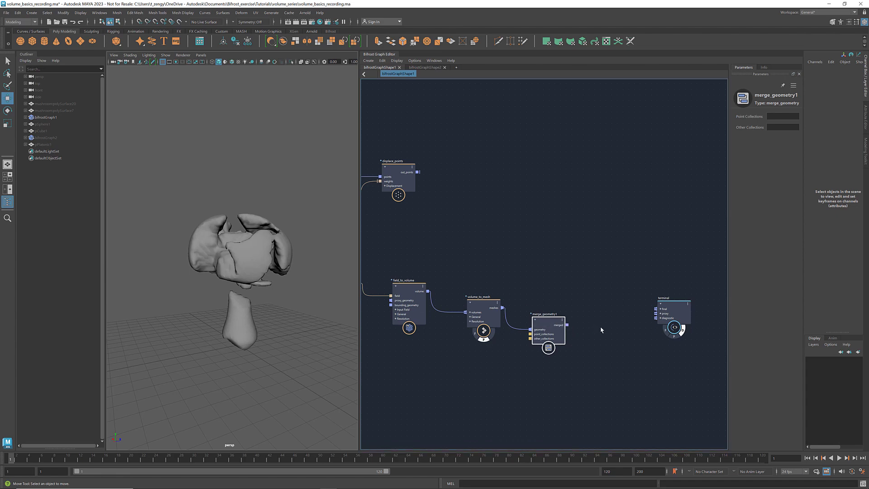
Pass the merged geometry into a set_geo_property node with Property set to color.
key(Tab)
text(set_geo_p)
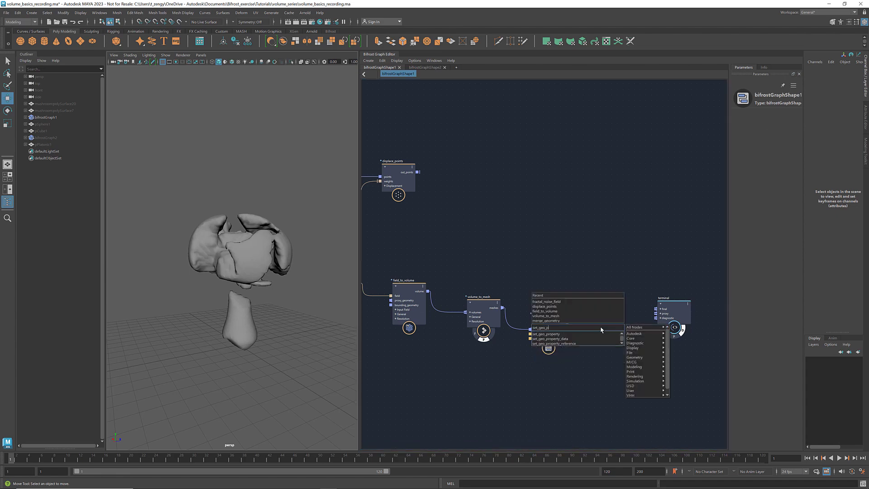
text(ro)
key(Return)
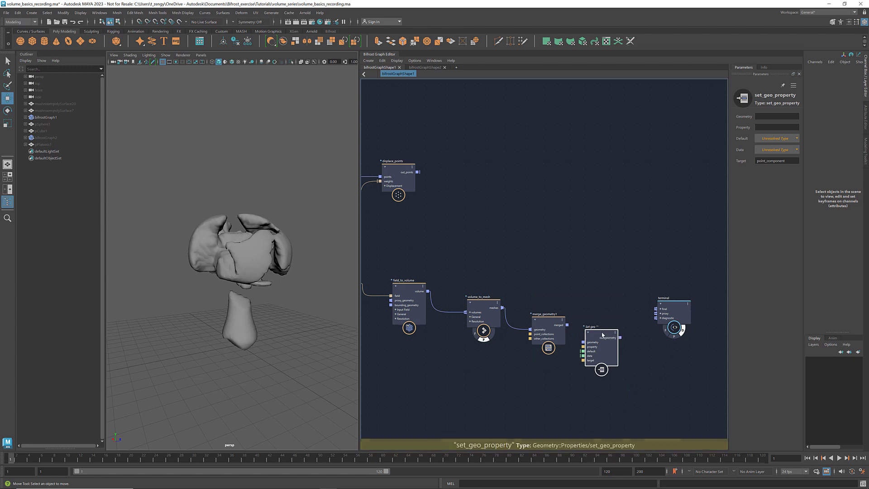
drag(567, 325, 592, 337)
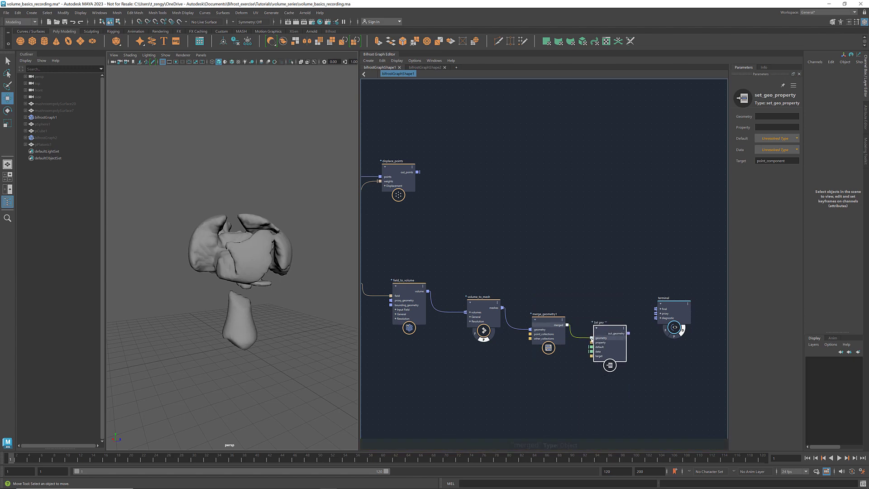
click(771, 127)
text(color)
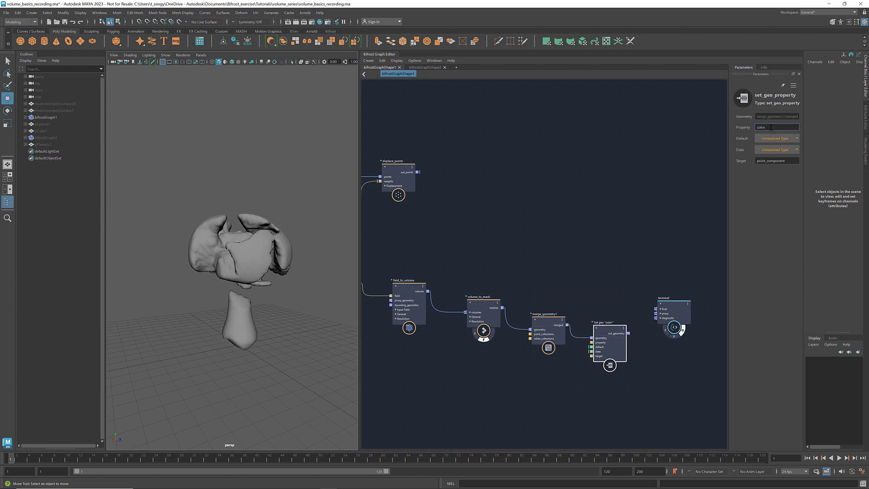
drag(614, 330, 617, 336)
alt+middle_drag(551, 382, 546, 354)
click(546, 354)
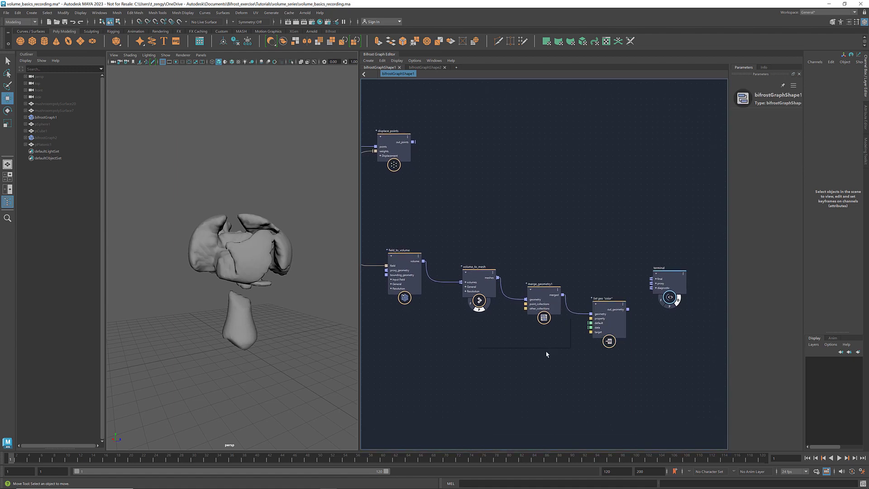
Feed a float3 value node of (0, 0.4, 0.5) into set_geo_property's data and preview the teal mesh.
key(Tab)
text(value)
key(Return)
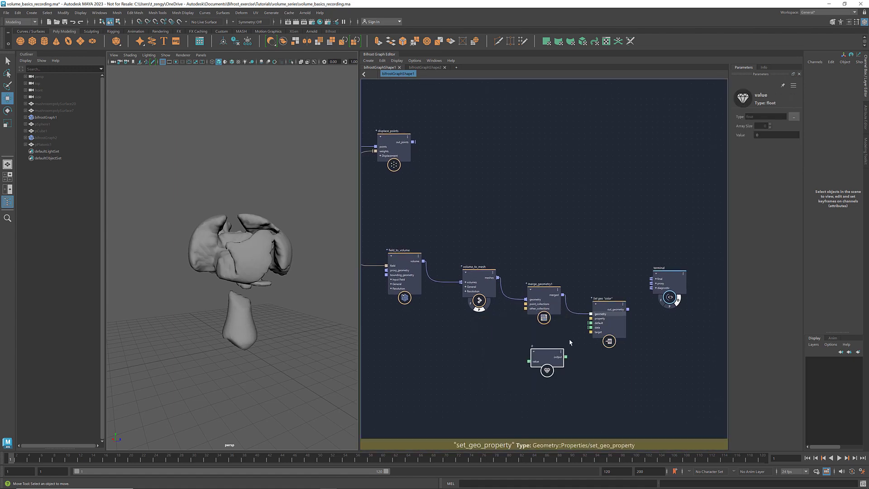
click(795, 116)
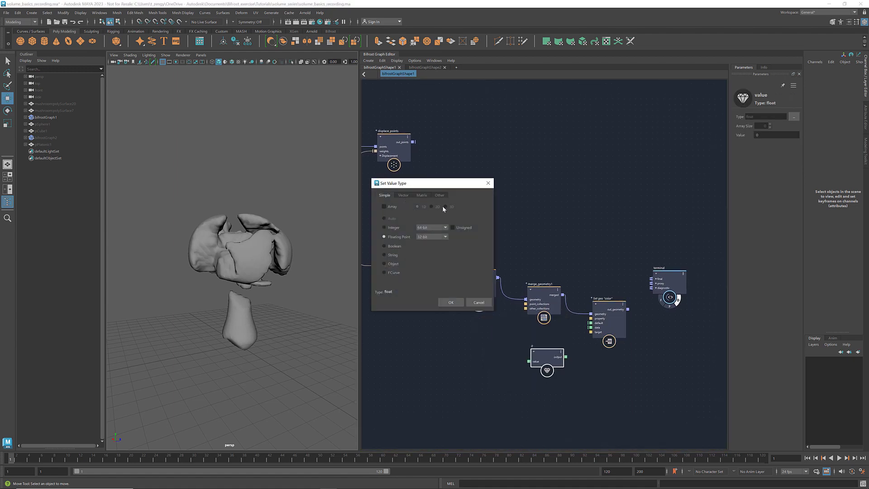
click(403, 195)
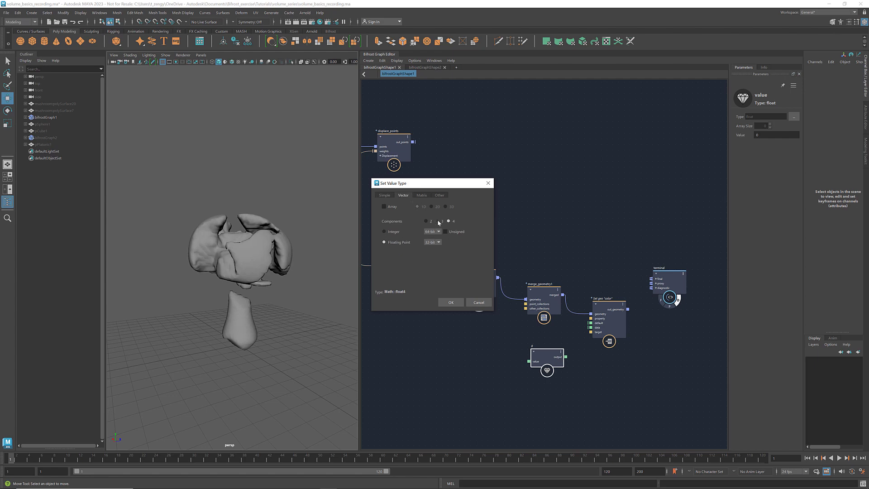
click(451, 302)
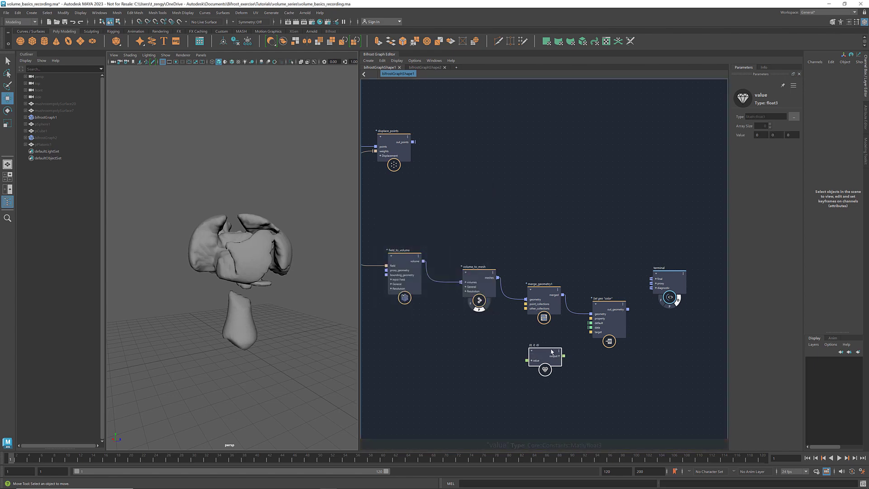
click(774, 135)
text(0.4)
key(Tab)
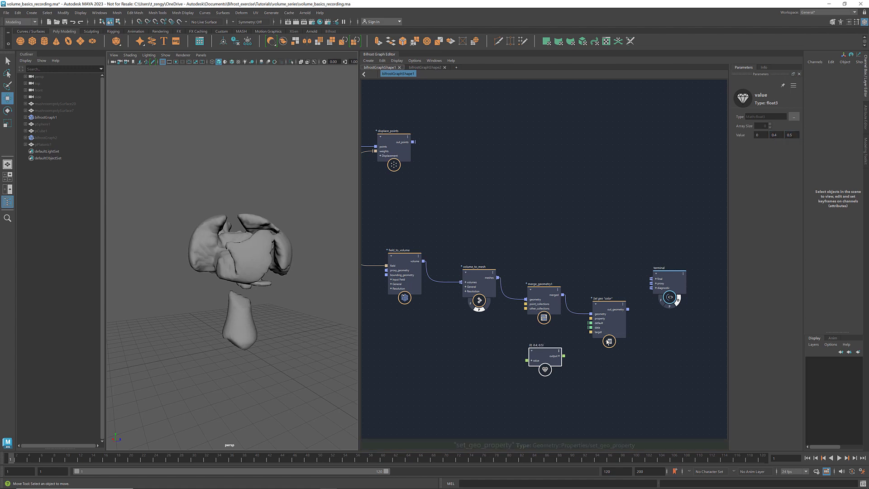
drag(563, 355, 653, 289)
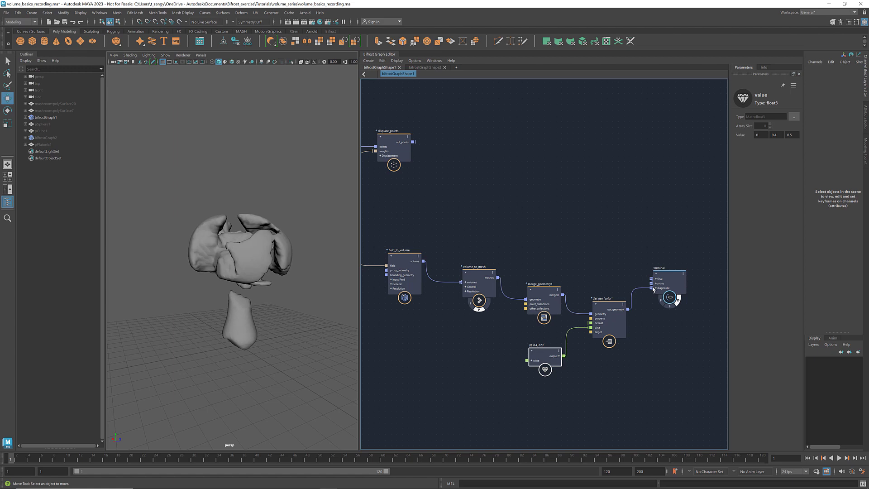
click(481, 311)
scroll(656, 335, down, 6)
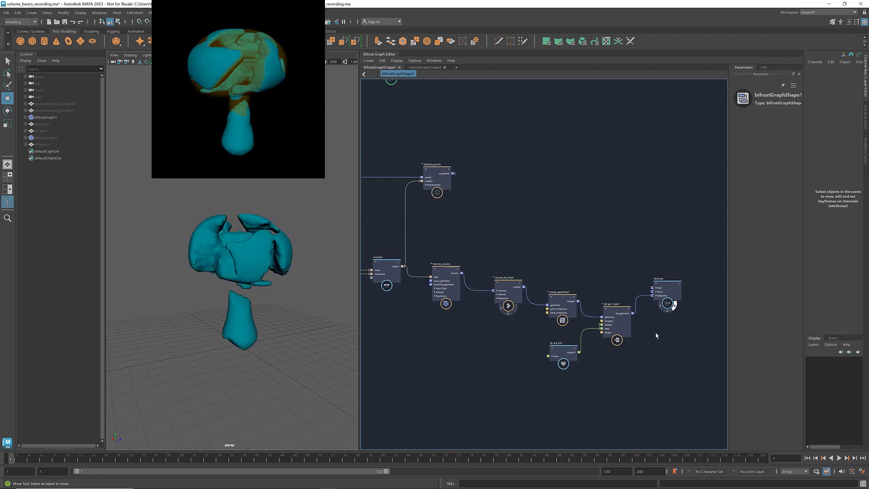
Add a multiply1 node fed by the fractal noise field.
alt+middle_drag(483, 362, 564, 335)
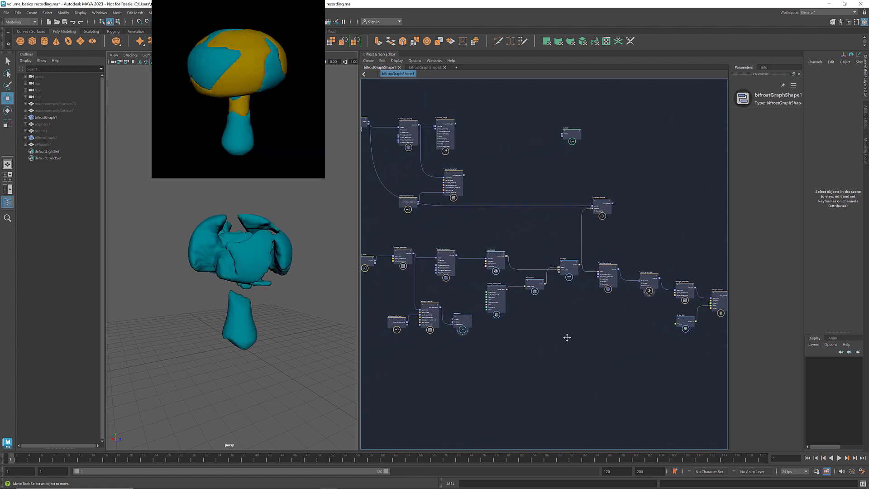
scroll(558, 338, up, 5)
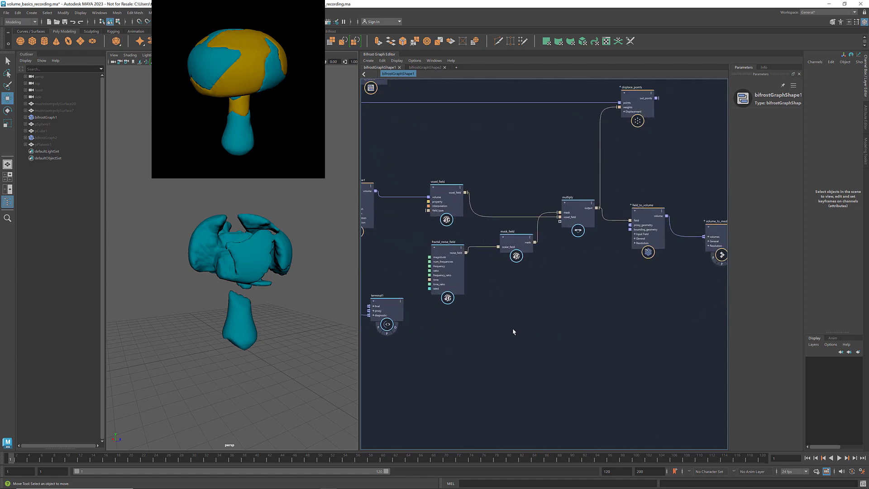
text(mult)
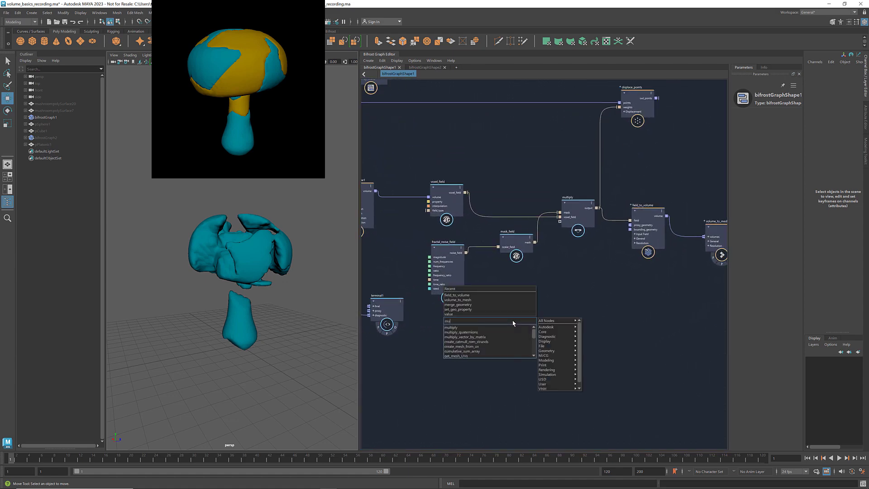
key(Return)
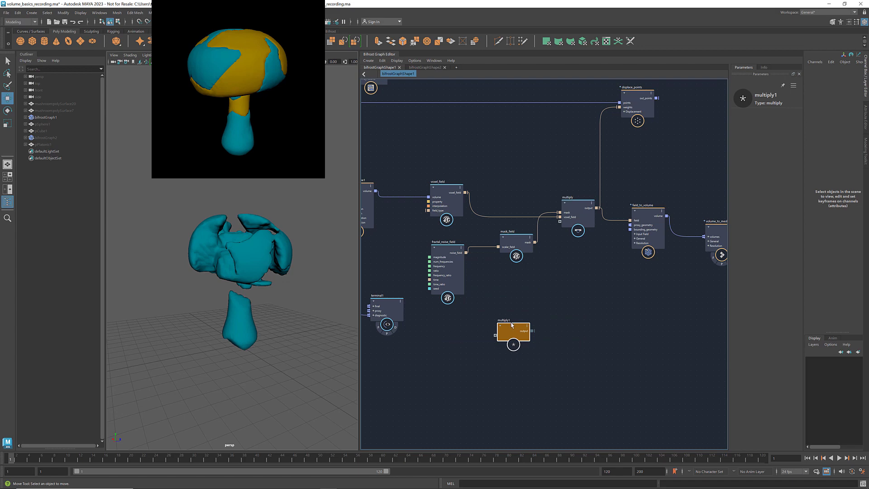
drag(466, 252, 500, 325)
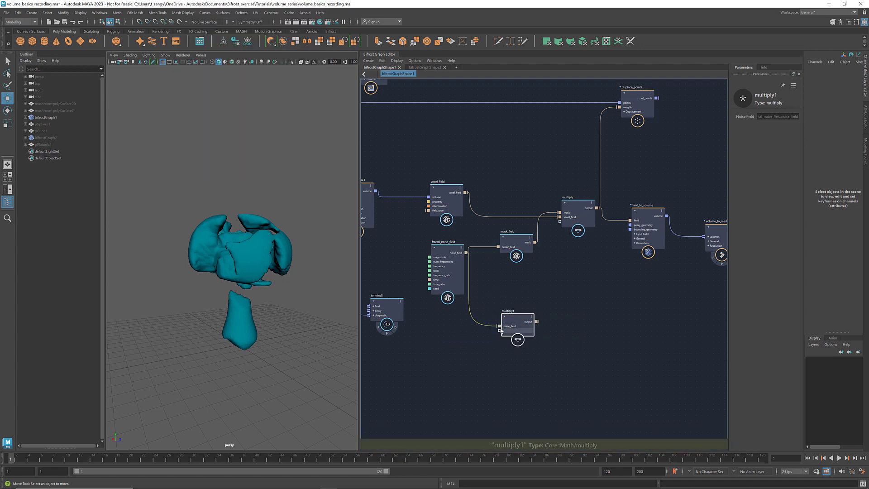
Connect a scalar_field valued -1 into multiply1 and frame the whole graph.
key(Tab)
text(scalar)
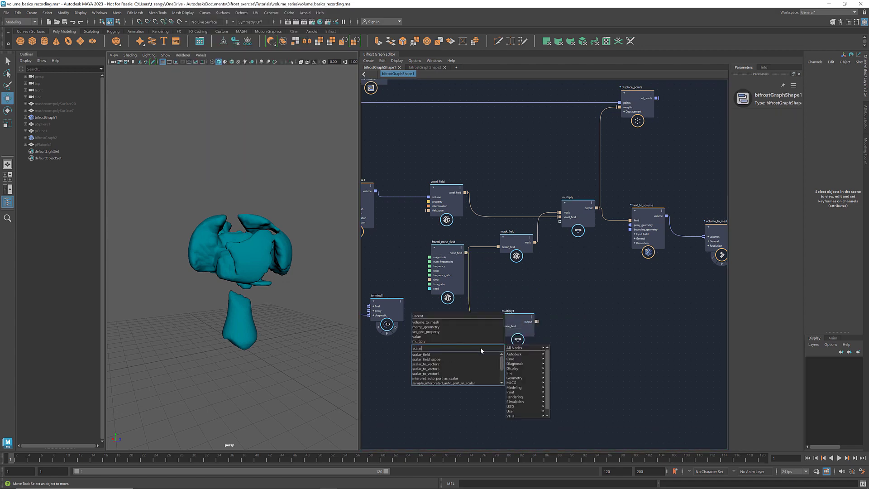
key(Return)
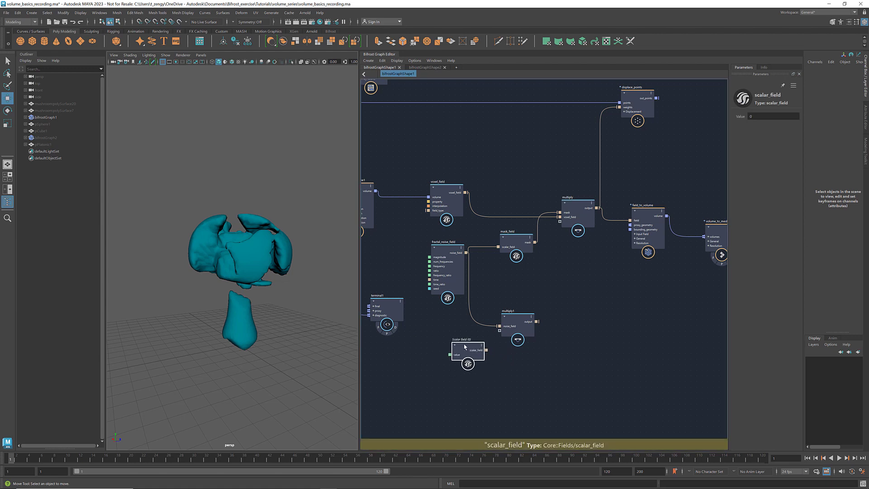
click(758, 116)
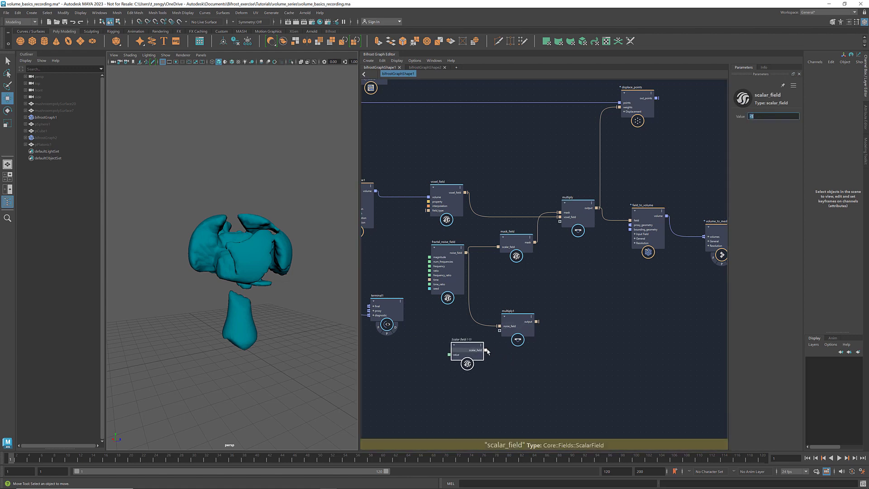
drag(485, 351, 468, 348)
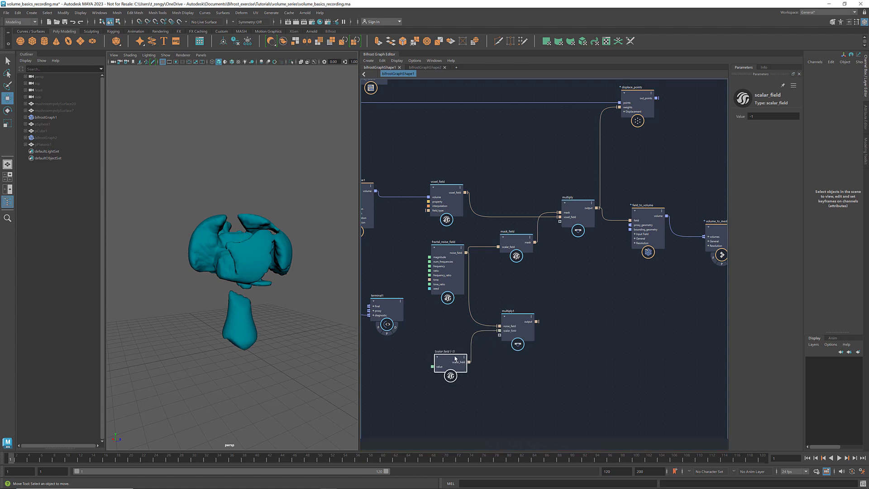
click(507, 322)
key(a)
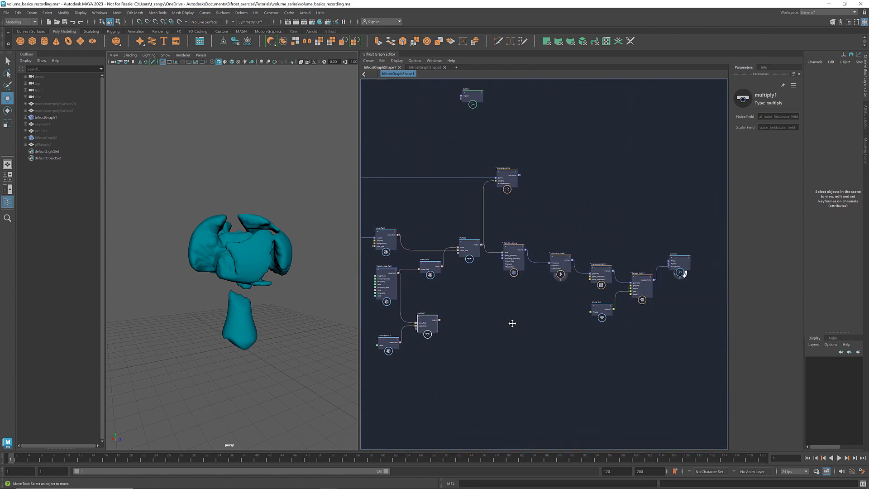
Duplicate the mask, volume, mesh and colour nodes below and feed multiply1 into mask_field1.
drag(457, 311, 439, 311)
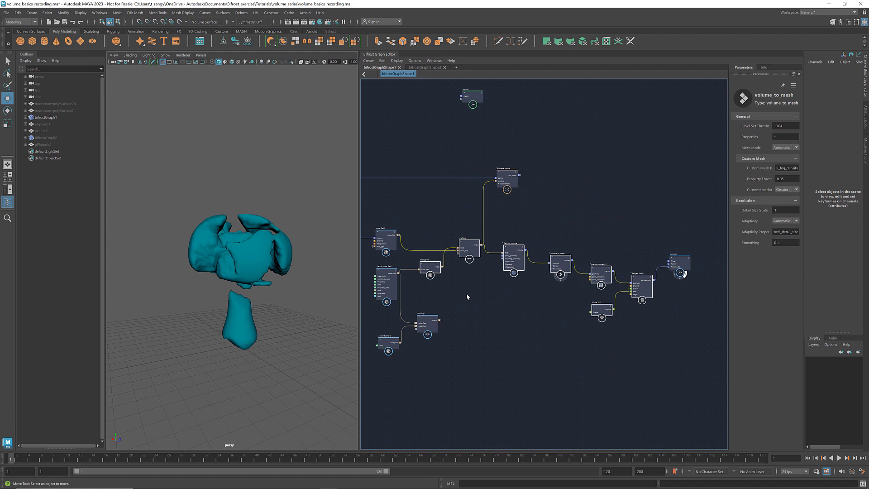
middle_drag(468, 297, 476, 279)
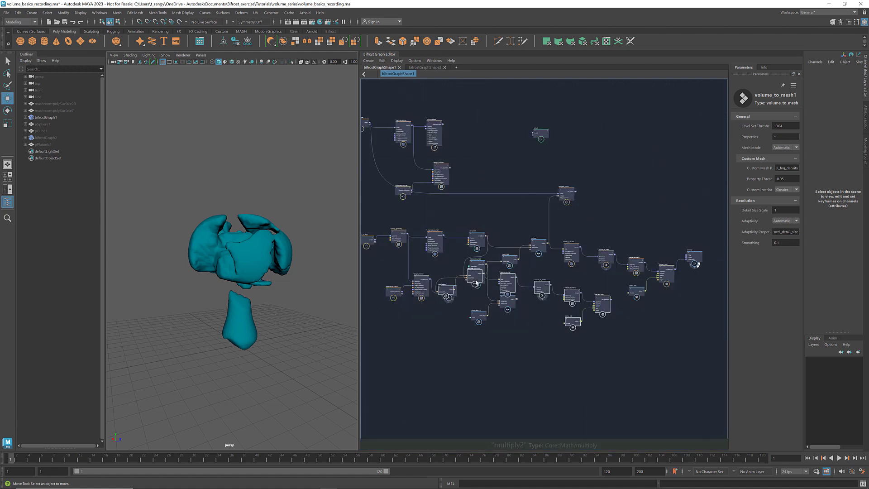
drag(476, 277, 600, 309)
scroll(543, 318, up, 5)
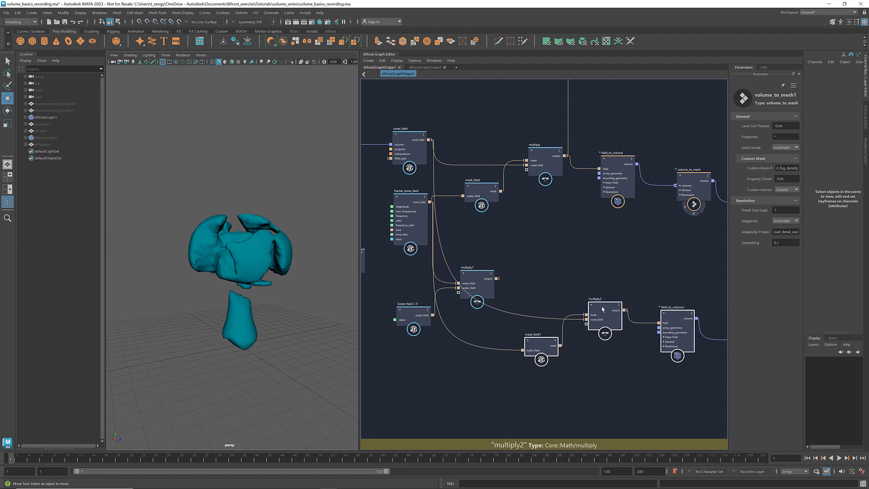
scroll(527, 290, up, 1)
drag(494, 276, 521, 357)
Connect the duplicate branch's set_geo_property to the terminal and view the yellow-and-teal mushroom.
scroll(481, 350, down, 2)
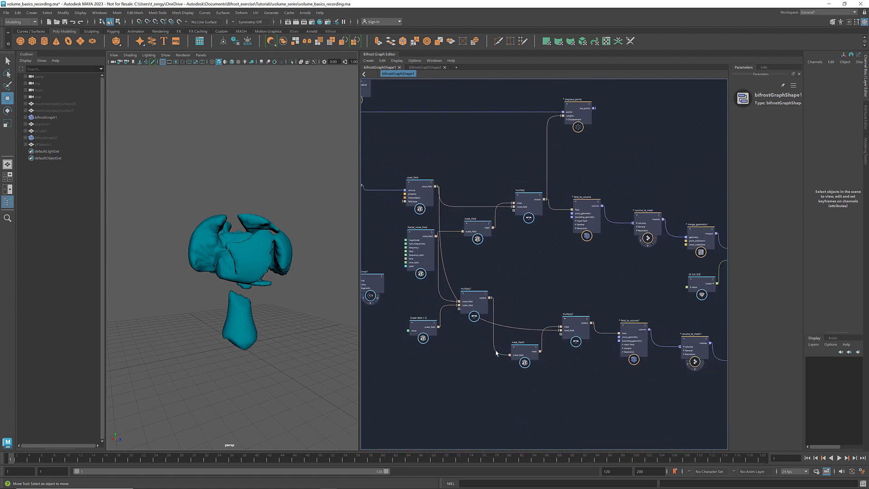
alt+middle_drag(653, 379, 464, 342)
scroll(464, 341, up, 1)
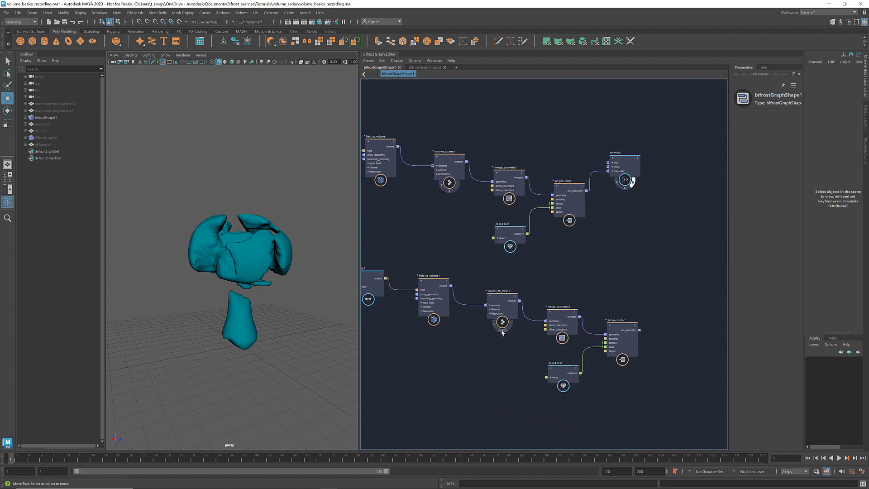
click(502, 332)
click(563, 368)
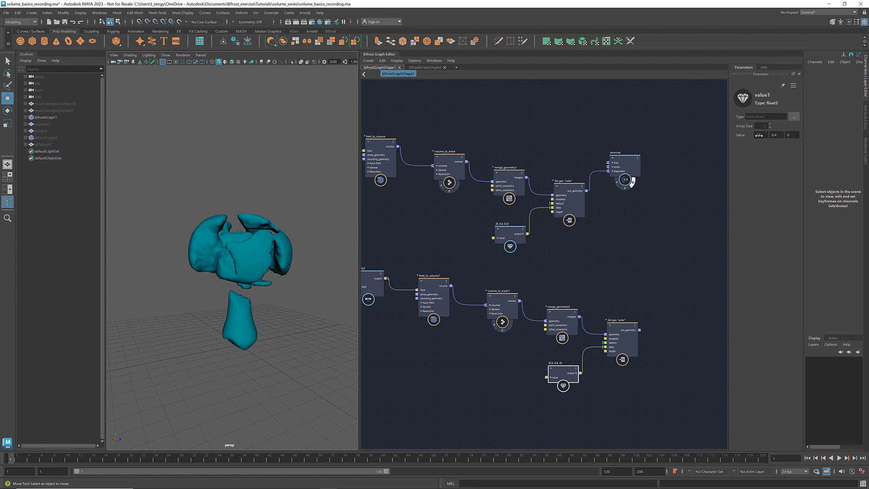
alt+middle_drag(661, 267, 582, 262)
drag(548, 155, 623, 252)
drag(560, 326, 608, 267)
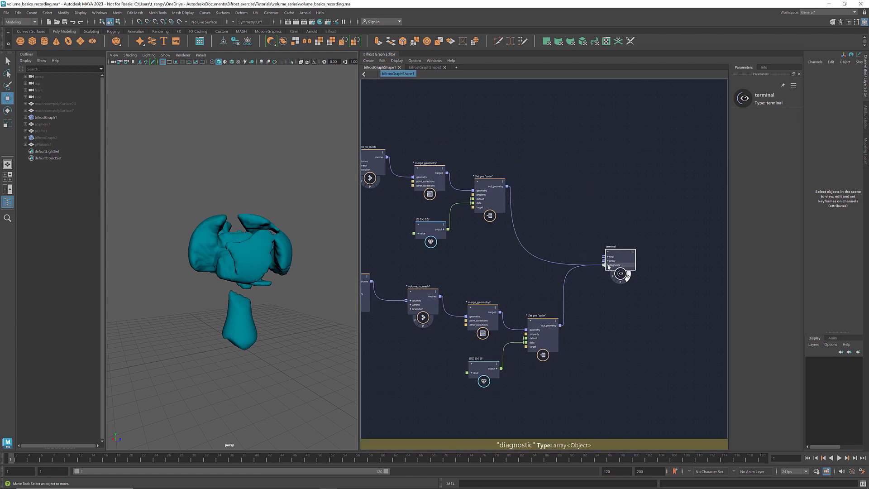
alt+drag(335, 319, 152, 317)
Move the upstream geometry nodes to the left to make room.
scroll(636, 320, down, 3)
alt+middle_drag(474, 360, 640, 365)
alt+middle_drag(417, 291, 546, 333)
scroll(529, 272, up, 1)
alt+middle_drag(529, 272, 566, 281)
drag(520, 214, 421, 361)
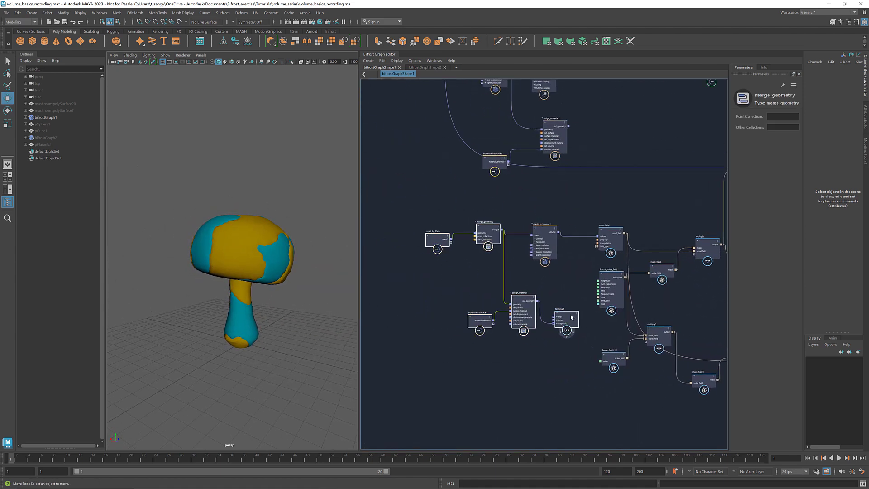
shift+drag(570, 316, 496, 315)
click(534, 348)
scroll(536, 331, up, 1)
scroll(536, 331, up, 1)
Add a time node to the graph.
key(Tab)
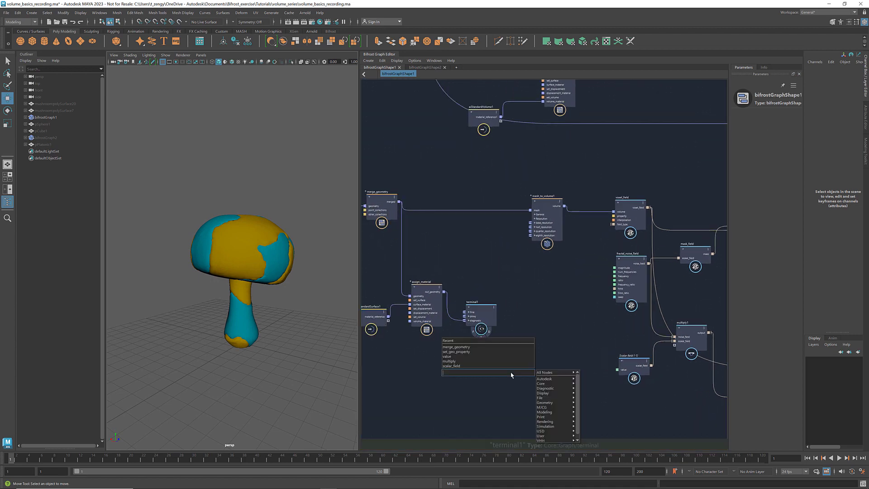
text(time)
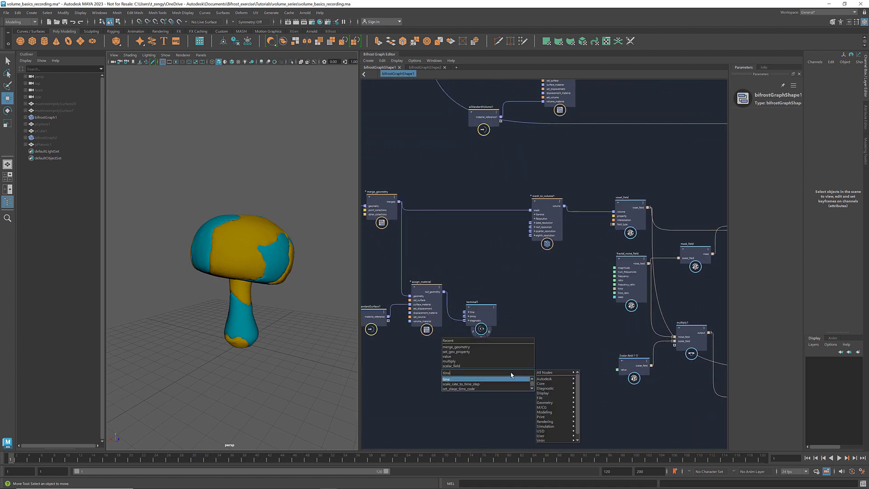
key(Return)
drag(501, 373, 486, 373)
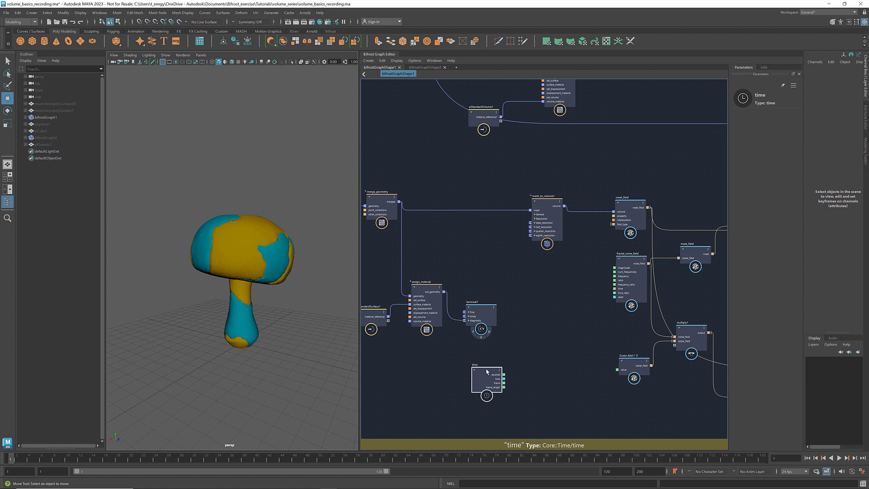
middle_drag(530, 382, 523, 361)
Multiply the time's seconds by a 0.5 float value in multiply3.
key(Tab)
text(multiply)
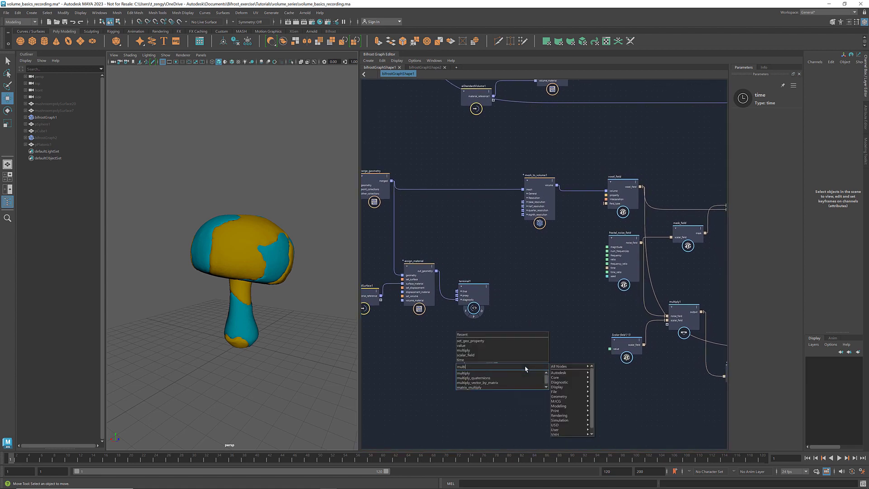
key(Return)
drag(497, 354, 530, 376)
right_click(525, 387)
click(531, 392)
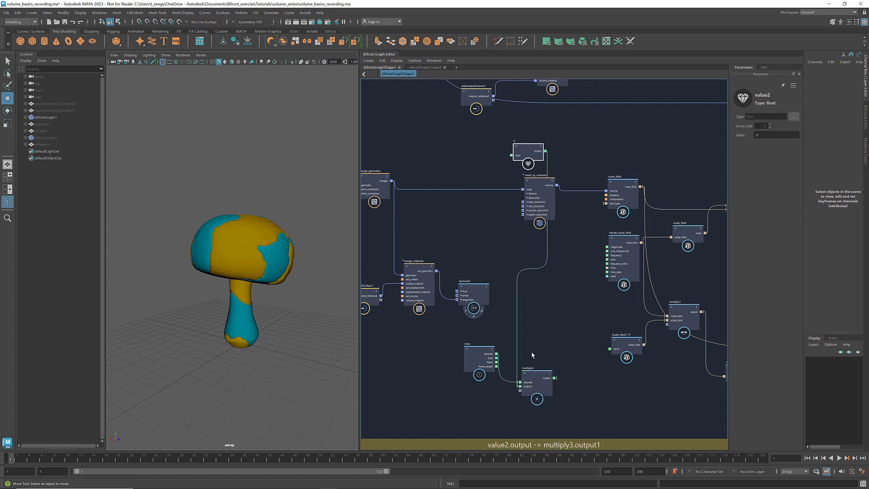
drag(527, 148, 476, 398)
click(762, 135)
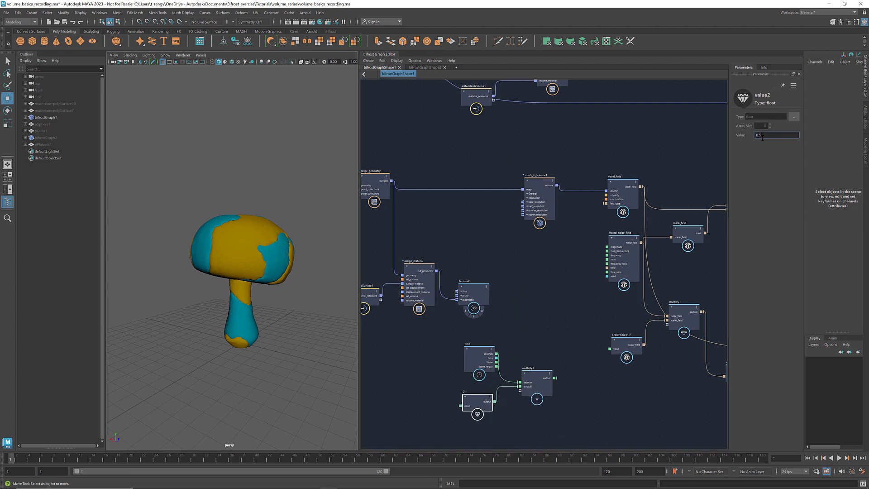
middle_drag(575, 371, 472, 355)
click(520, 363)
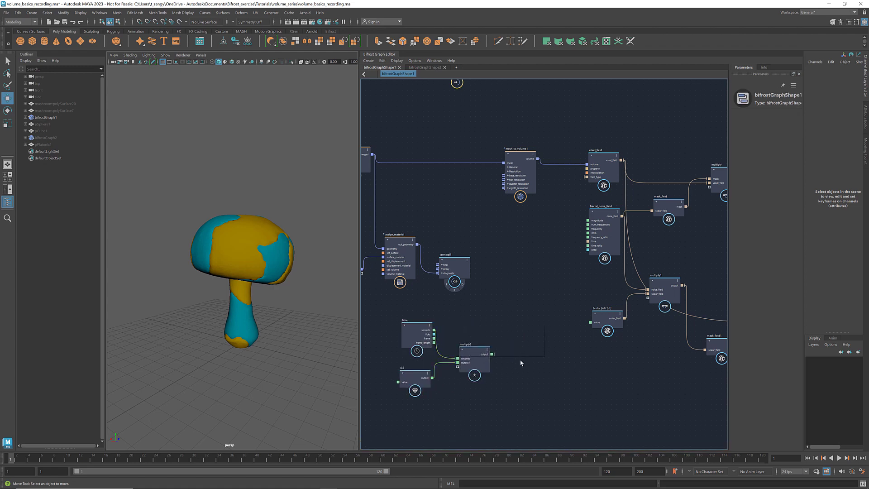
Add a scalar_field node driven by multiply3's output.
key(Tab)
text(scalar)
key(Down)
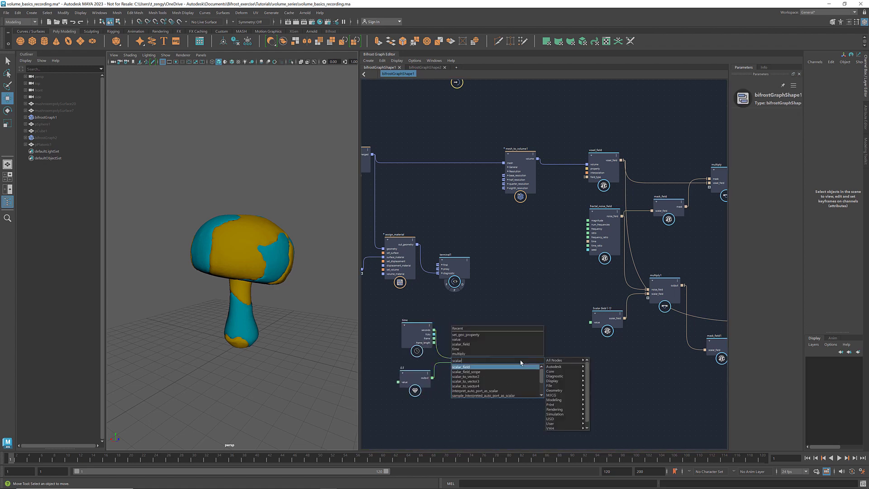
key(Return)
drag(492, 354, 586, 242)
Rearrange the material, output and time-chain nodes into a tidier layout.
scroll(555, 324, down, 2)
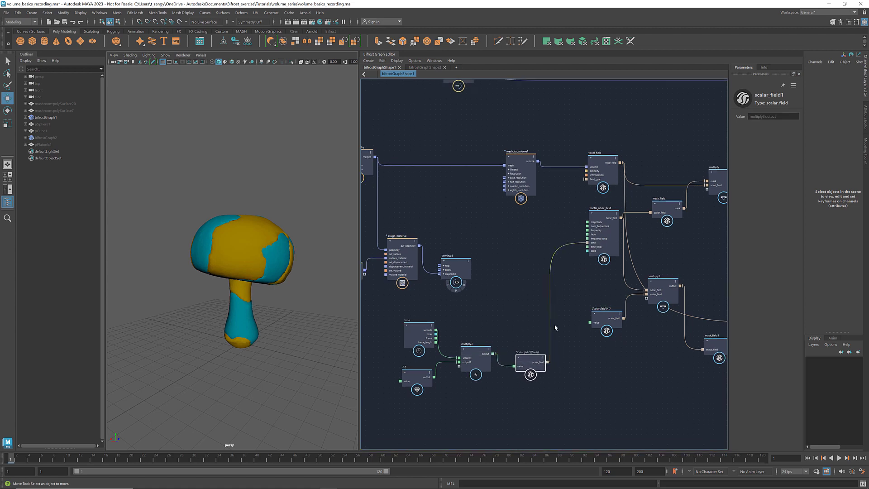
alt+middle_drag(555, 325, 641, 351)
drag(545, 195, 423, 323)
drag(562, 299, 500, 301)
drag(638, 358, 525, 399)
drag(619, 378, 642, 310)
click(629, 365)
alt+middle_drag(648, 349, 541, 360)
scroll(541, 360, up, 3)
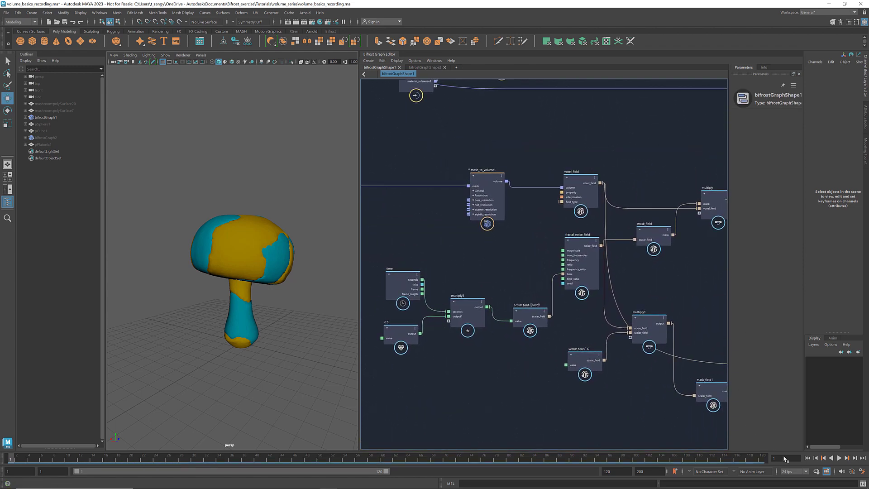
Play the timeline and orbit around the mushroom to watch the noise patches shift.
click(840, 458)
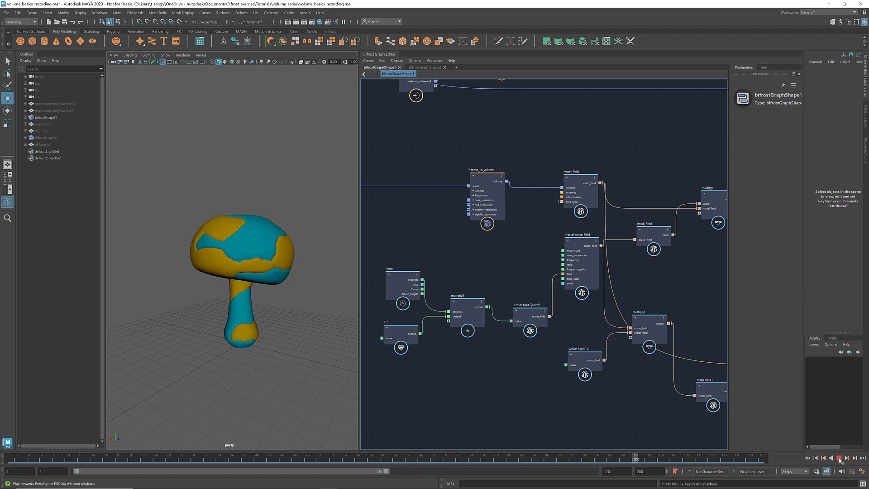
alt+drag(310, 370, 208, 365)
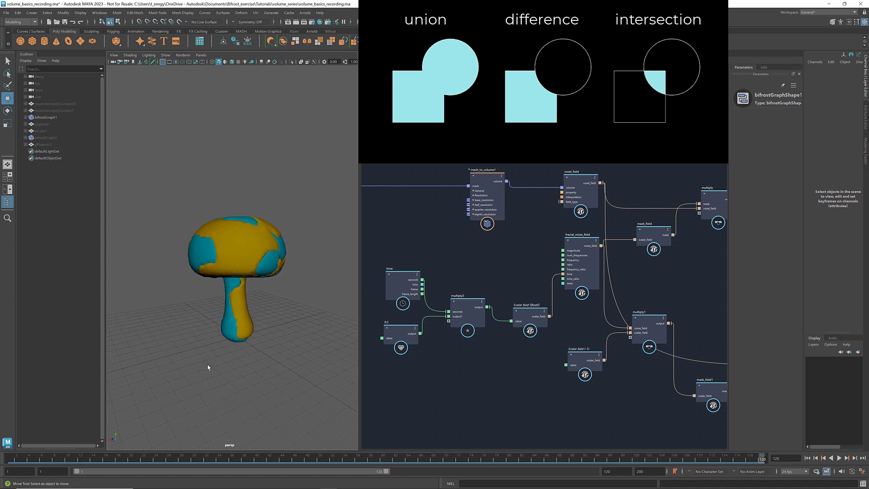
Unhide pCube1 beside the mushroom and return to frame 1.
click(45, 132)
alt+drag(190, 262, 296, 367)
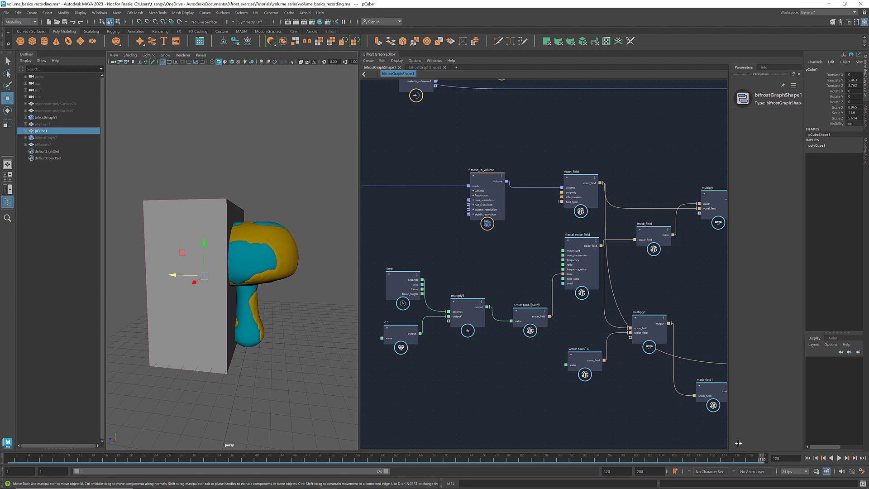
click(807, 458)
Bring the cube's shape into the Bifrost graph as a pCubeShape1 node.
scroll(538, 376, down, 2)
alt+middle_drag(684, 309, 437, 323)
drag(480, 178, 486, 116)
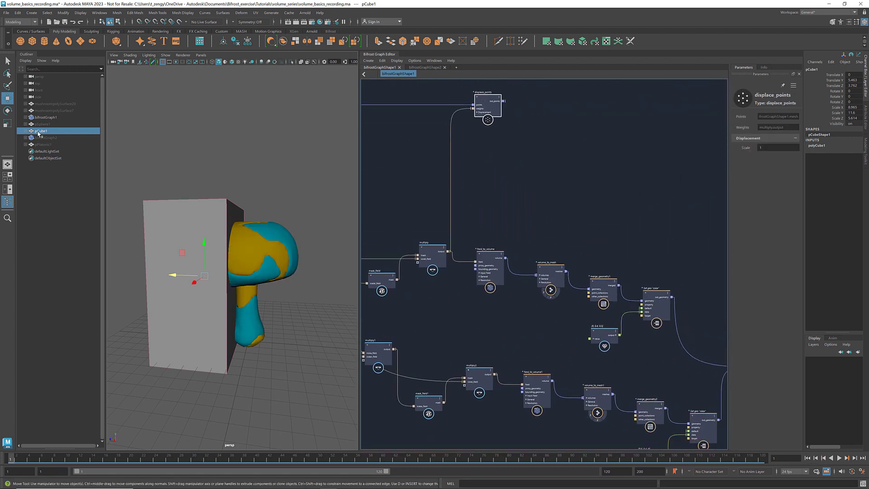
drag(480, 196, 495, 187)
alt+middle_drag(552, 202, 518, 219)
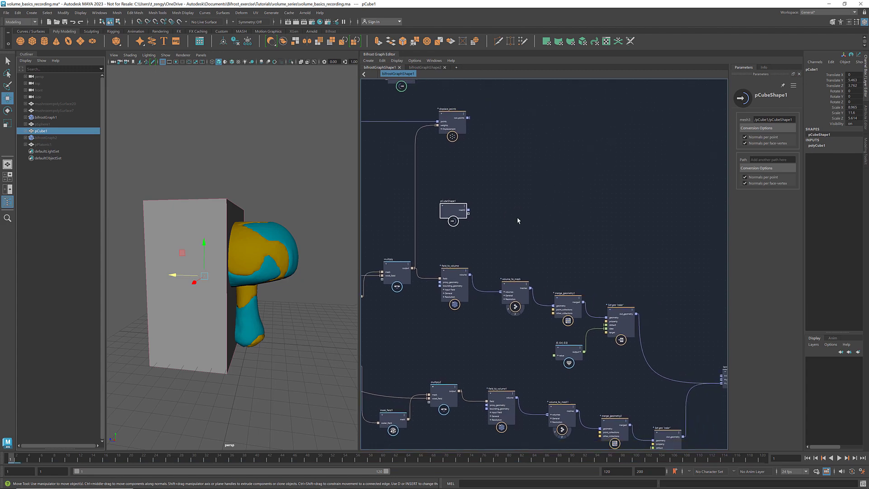
scroll(518, 221, up, 1)
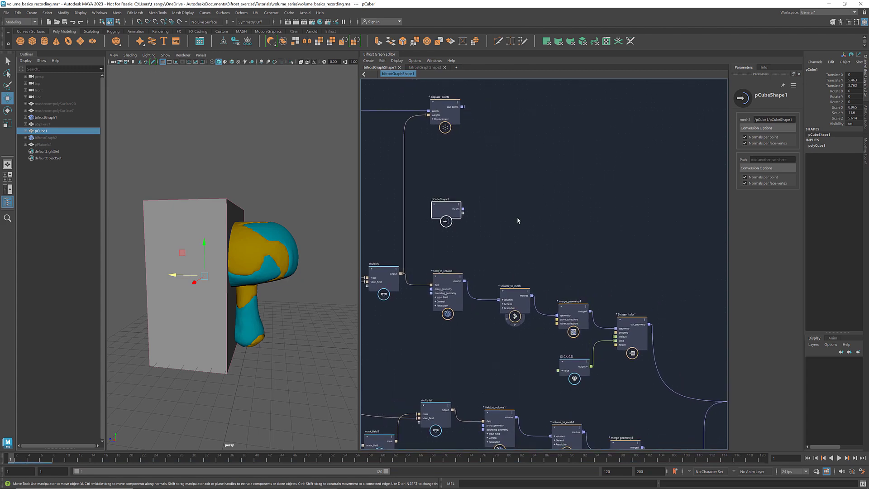
Add a merge_volumes node to the graph.
click(533, 221)
key(Tab)
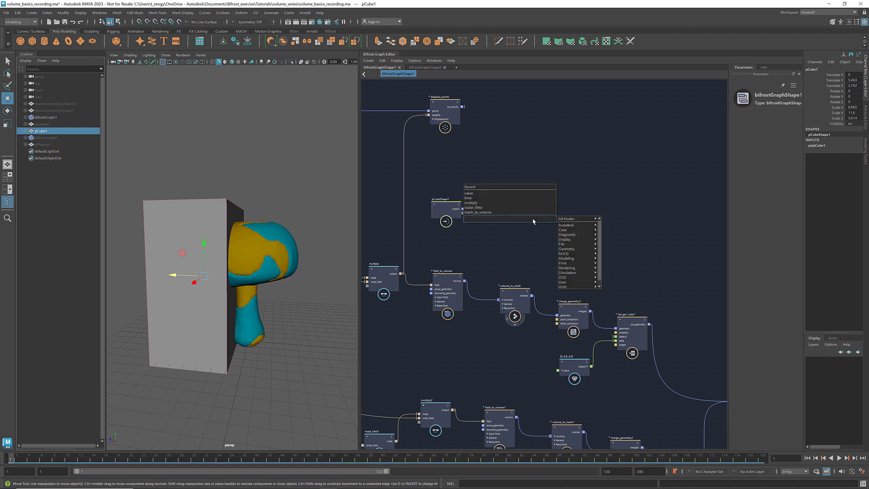
text(merge)
key(Down)
key(Down)
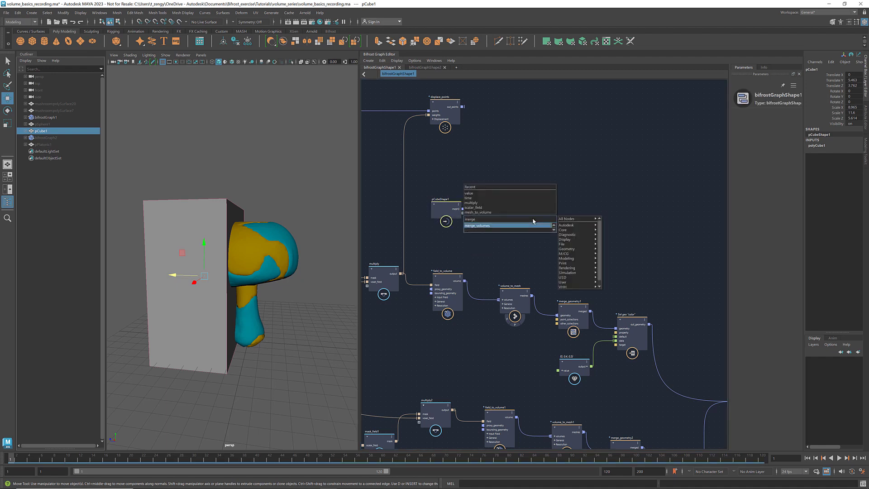
key(Return)
drag(533, 221, 569, 207)
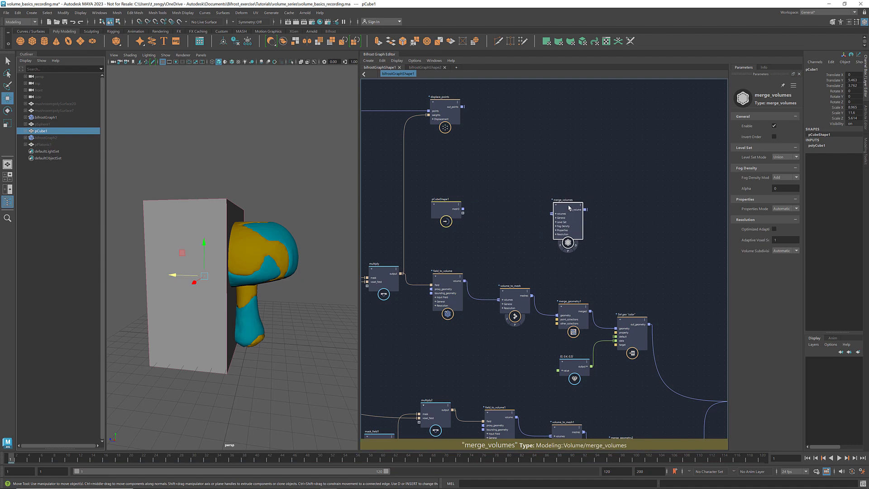
Add a mesh_to_volume2 node taking pCubeShape1's mesh as input.
click(497, 217)
key(Tab)
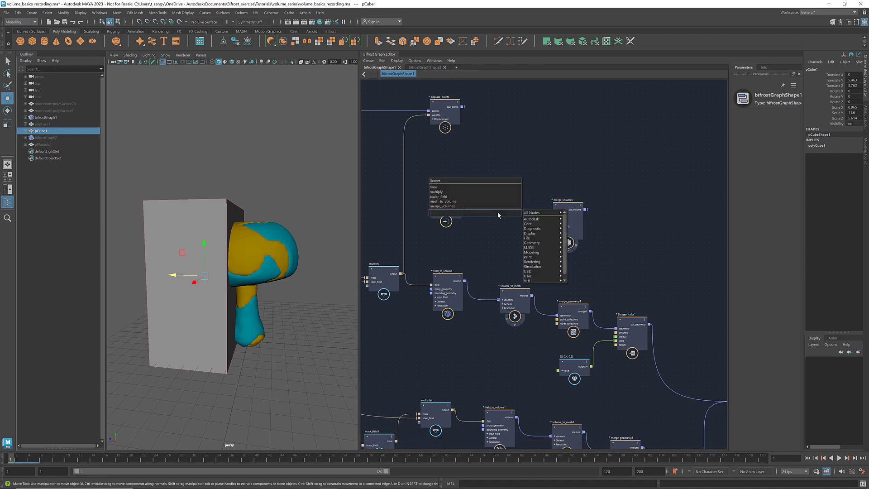
text(mesh_to)
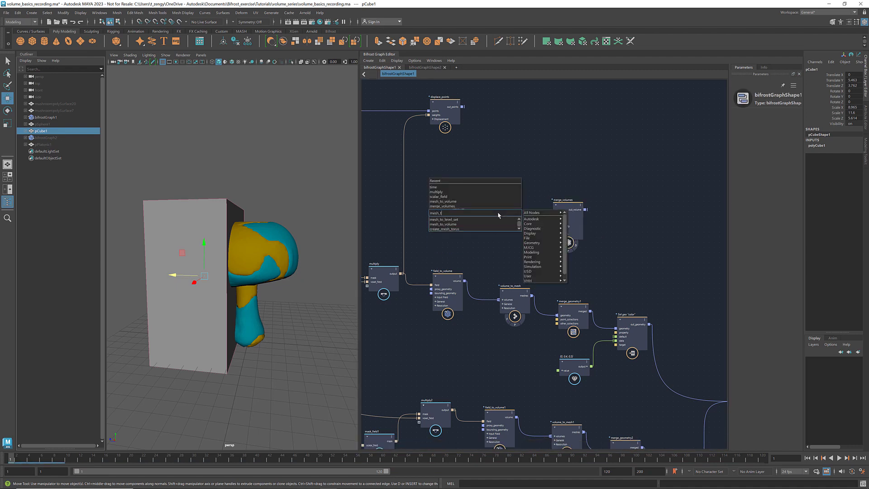
click(492, 224)
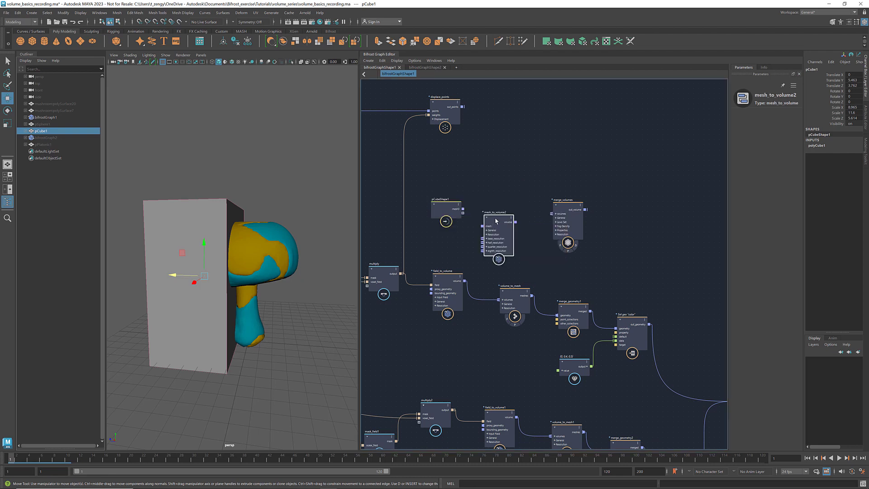
drag(463, 210, 490, 217)
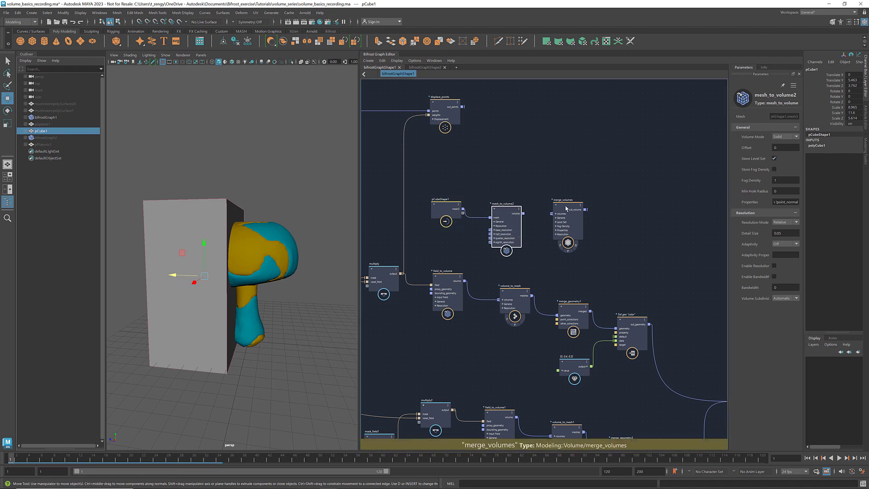
drag(571, 207, 574, 209)
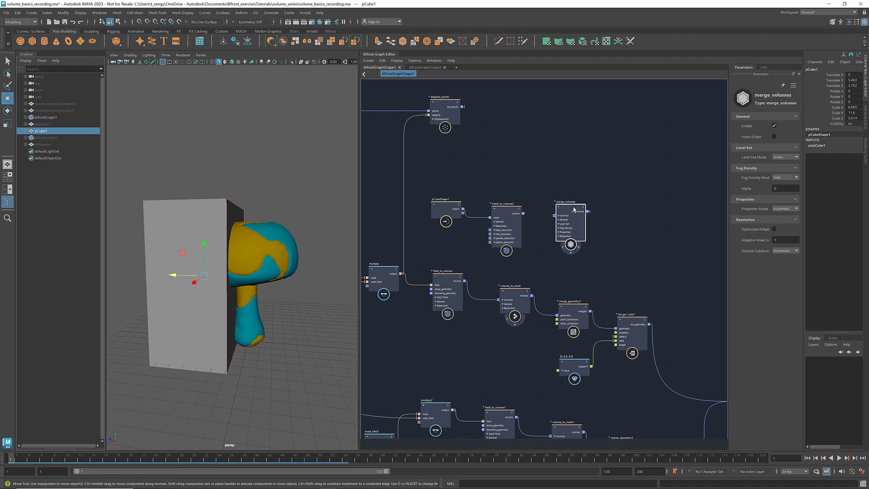
Set merge_volumes to Difference, shift the mesh nodes aside, and wire mesh_to_volume2's volume in.
click(787, 157)
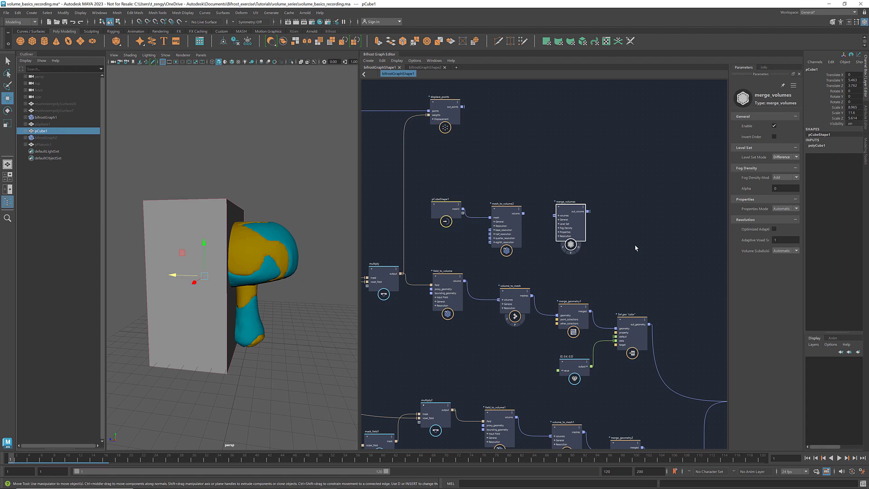
scroll(637, 248, down, 1)
alt+middle_drag(639, 252, 597, 210)
drag(610, 242, 489, 312)
drag(488, 249, 551, 259)
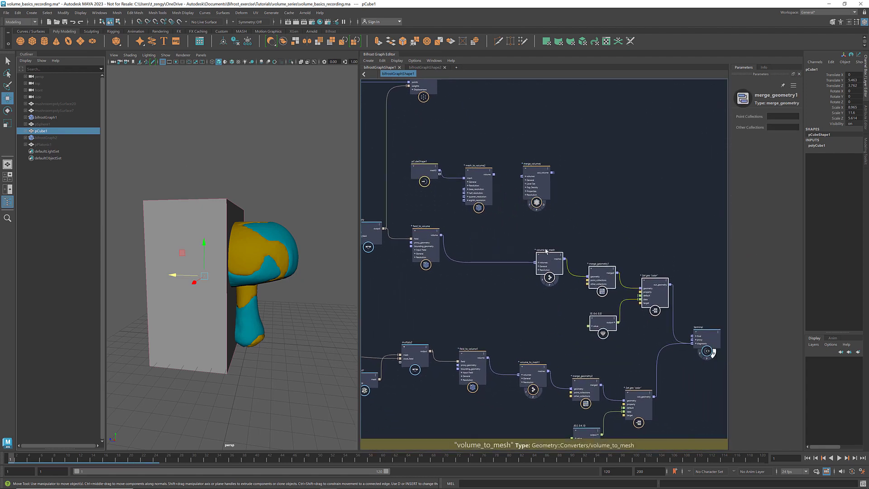
drag(442, 234, 522, 177)
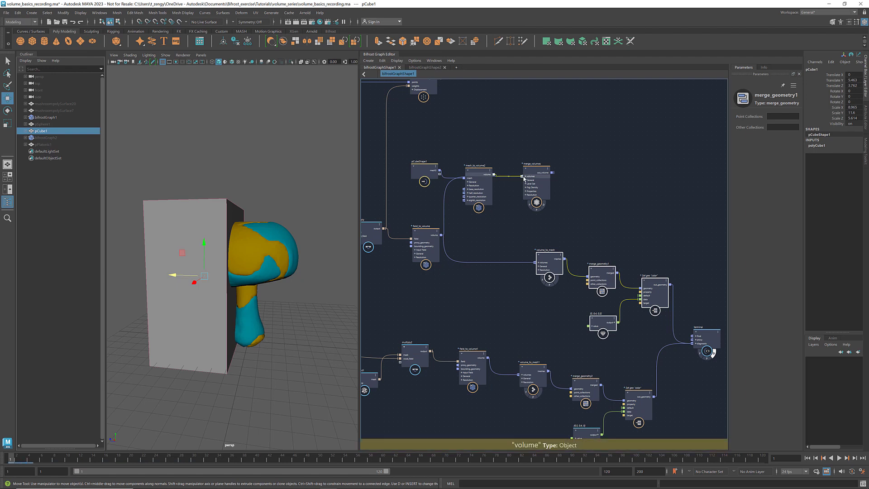
click(478, 186)
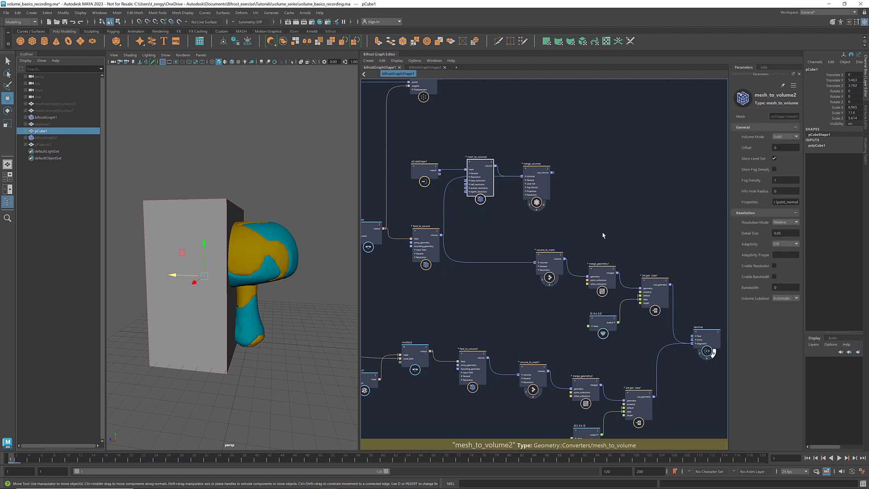
Shift the nine right-hand nodes further right to make room in the graph.
middle_drag(604, 235, 550, 182)
drag(675, 194, 485, 406)
drag(476, 320, 542, 326)
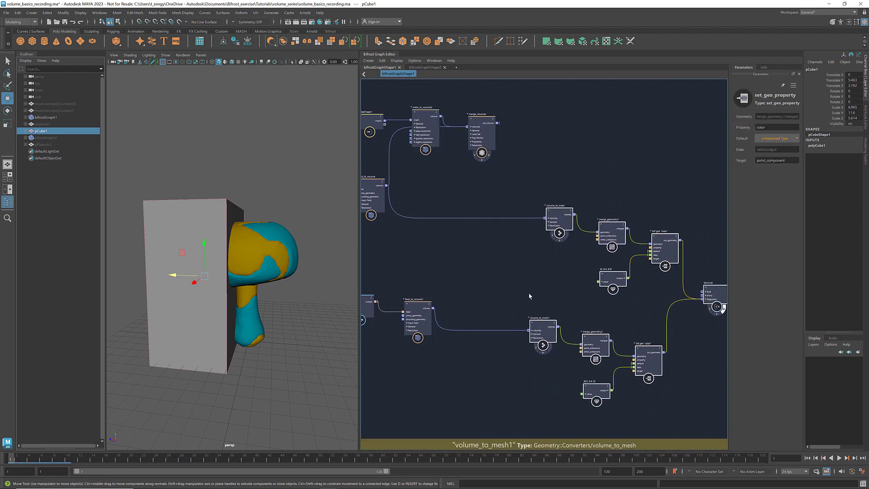
click(528, 296)
middle_drag(507, 265, 560, 363)
scroll(516, 289, up, 1)
middle_drag(517, 288, 515, 276)
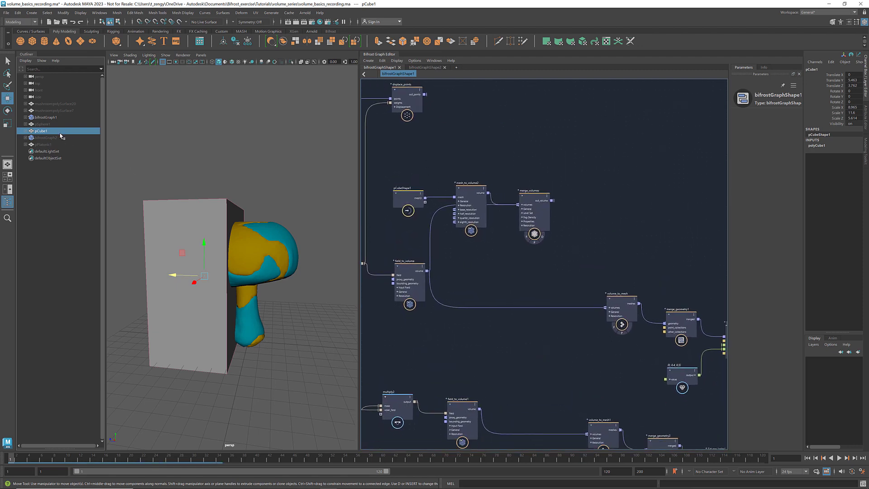
Hide the cube and feed merge_volumes' output into volume_to_mesh instead of the old wire.
key(ctrl+h)
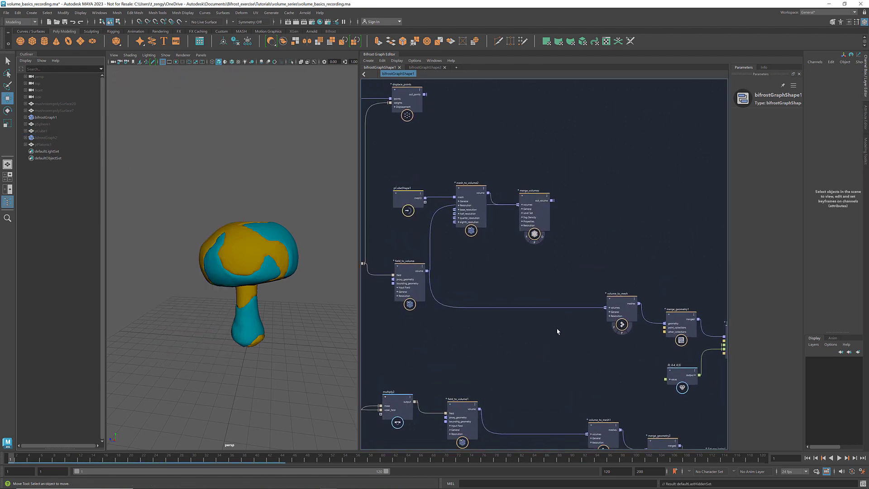
drag(558, 321, 557, 324)
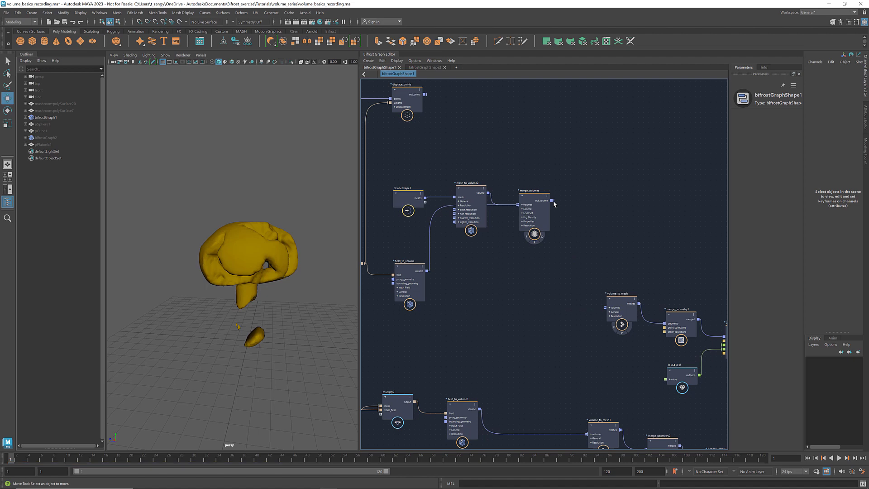
drag(551, 200, 606, 308)
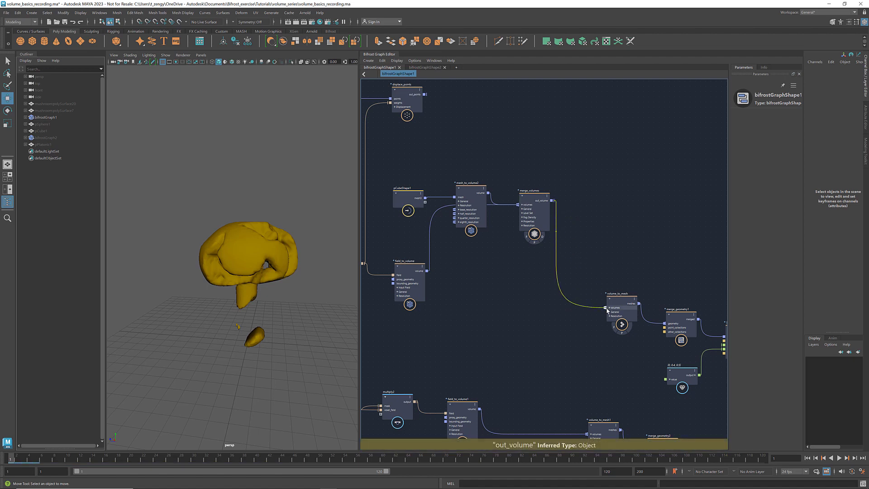
alt+drag(272, 286, 323, 294)
Add merge_volumes1 combining field_to_volume1 and mesh_to_volume2, feeding volume_to_mesh1.
middle_drag(563, 349, 538, 268)
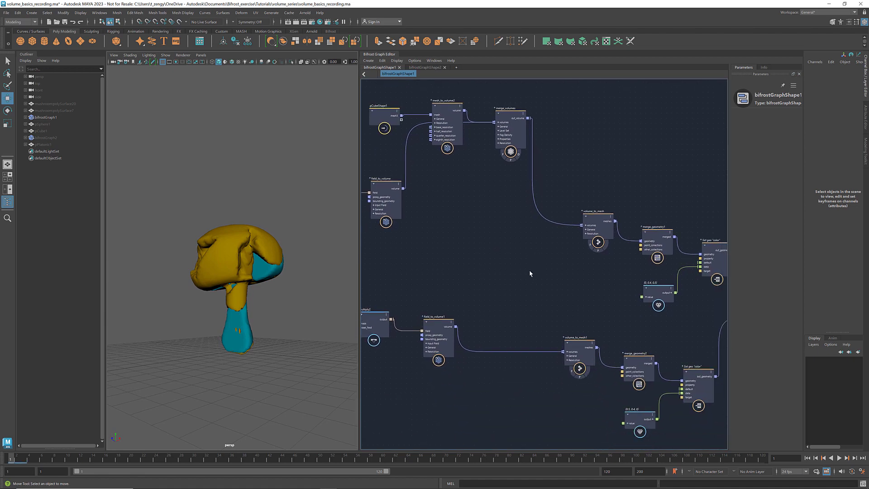
key(Tab)
text(merge)
key(Down)
key(Return)
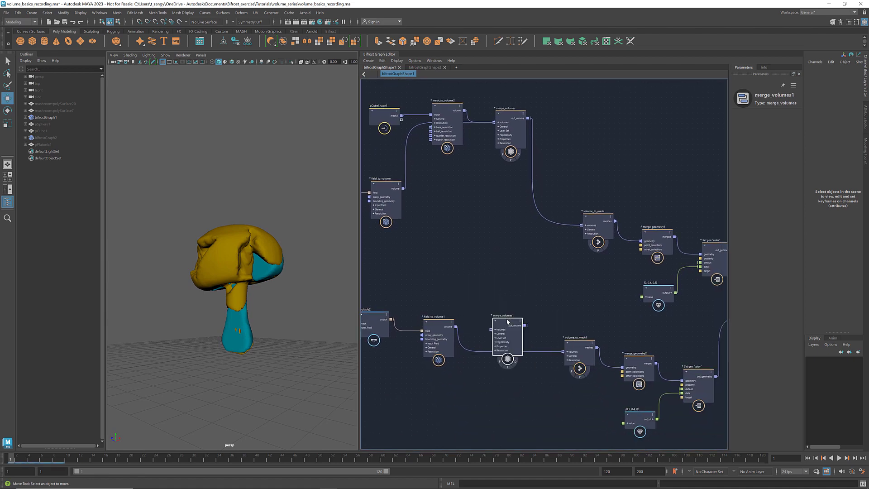
drag(507, 320, 511, 288)
drag(455, 326, 496, 297)
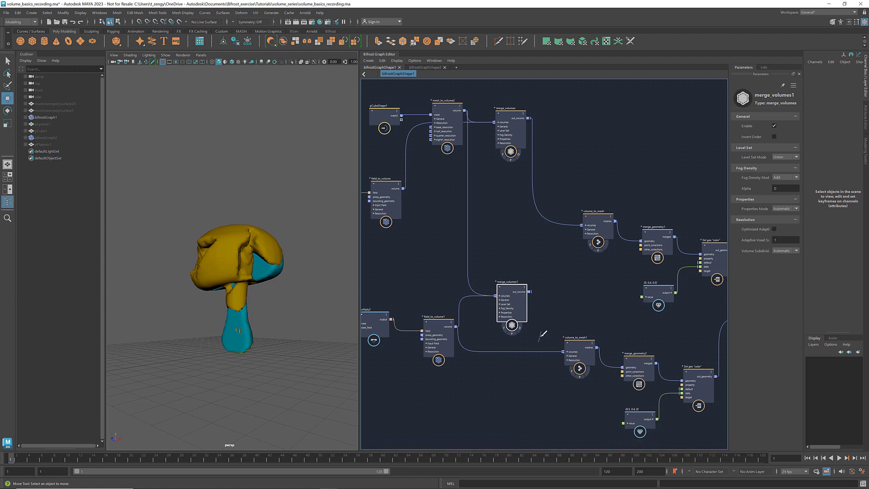
ctrl+alt+shift+drag(539, 341, 526, 374)
mouse_move(529, 292)
mouse_down()
mouse_move(564, 352)
mouse_move(538, 384)
mouse_up()
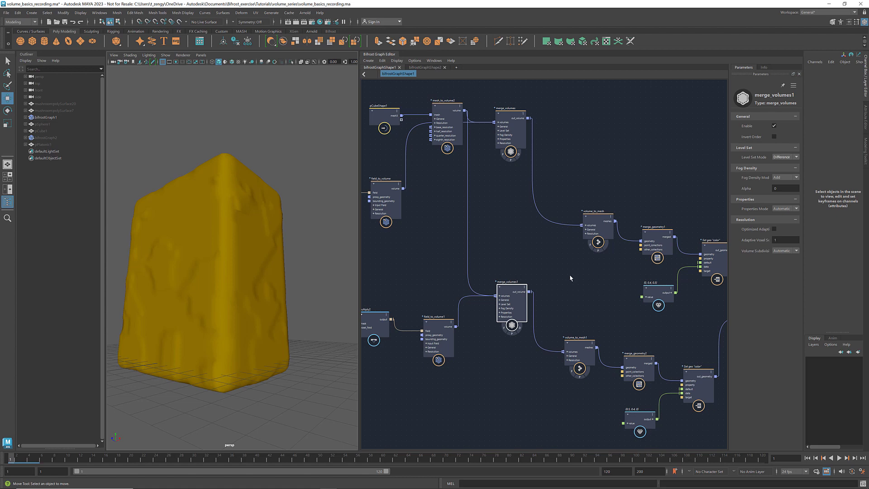
alt+drag(294, 300, 301, 282)
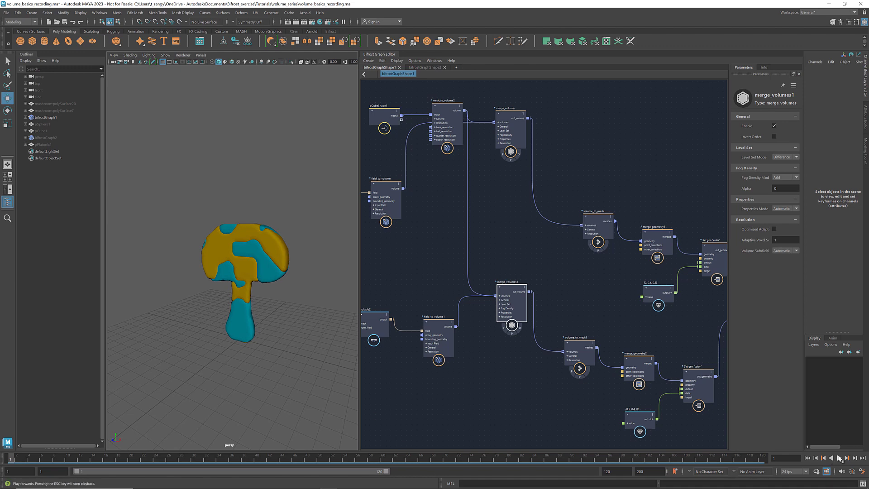
Play the animation, then hide the first mushroom and show the second graph's object.
click(839, 458)
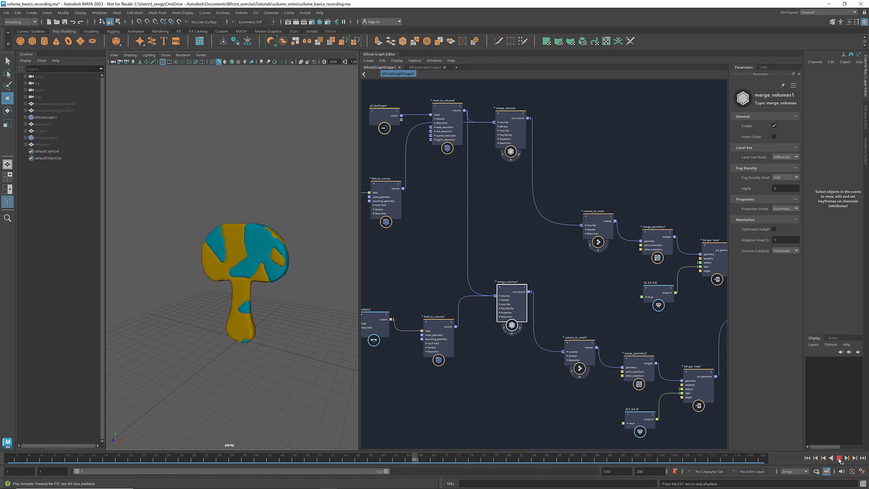
click(808, 458)
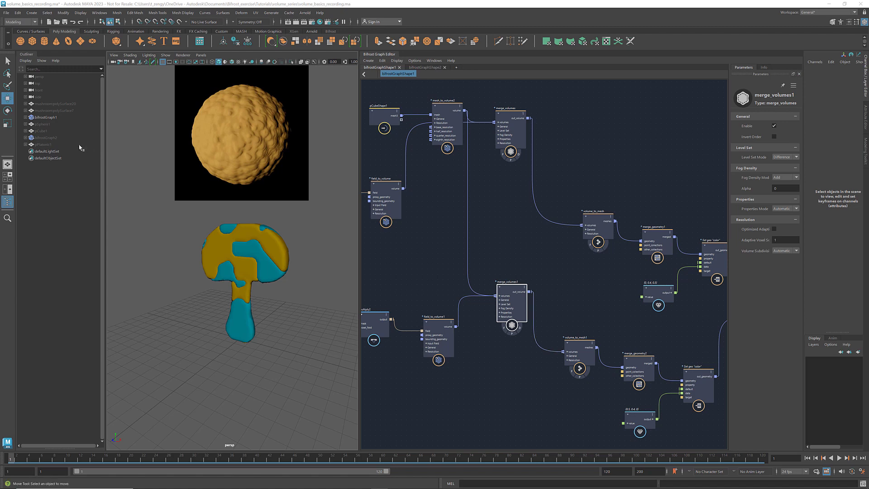
click(48, 118)
key(ctrl+h)
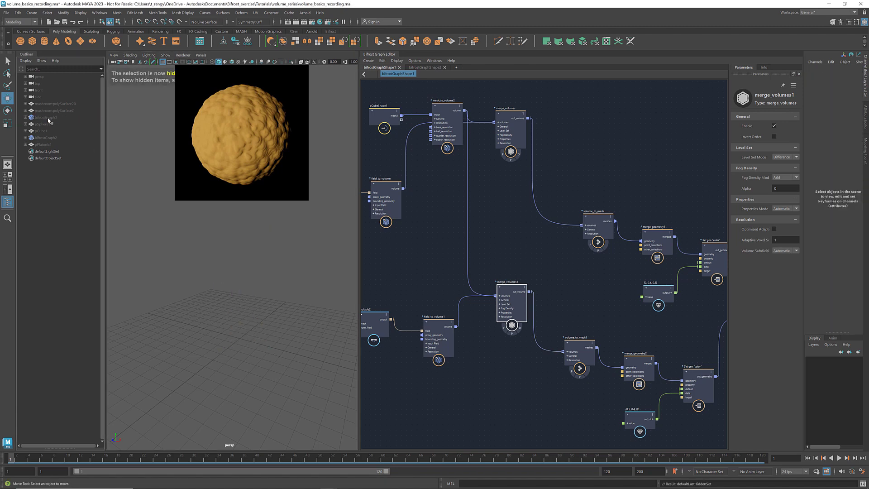
click(421, 68)
click(46, 137)
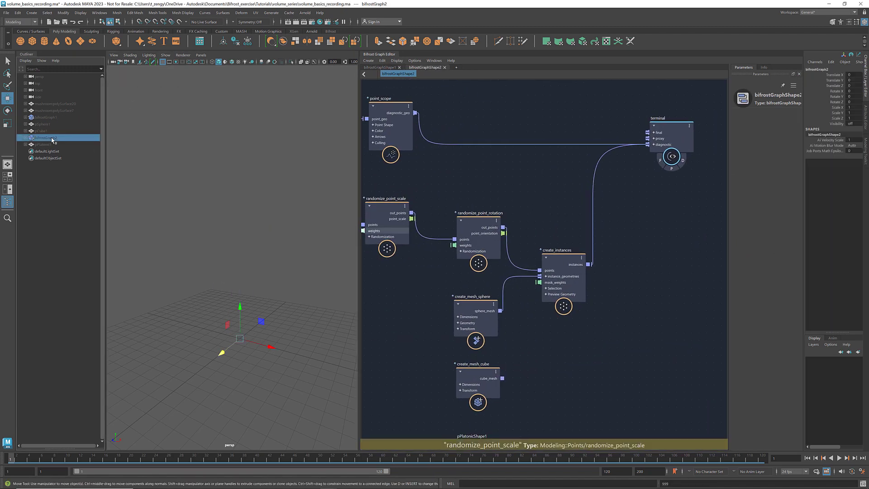
key(shift+h)
click(351, 272)
click(654, 172)
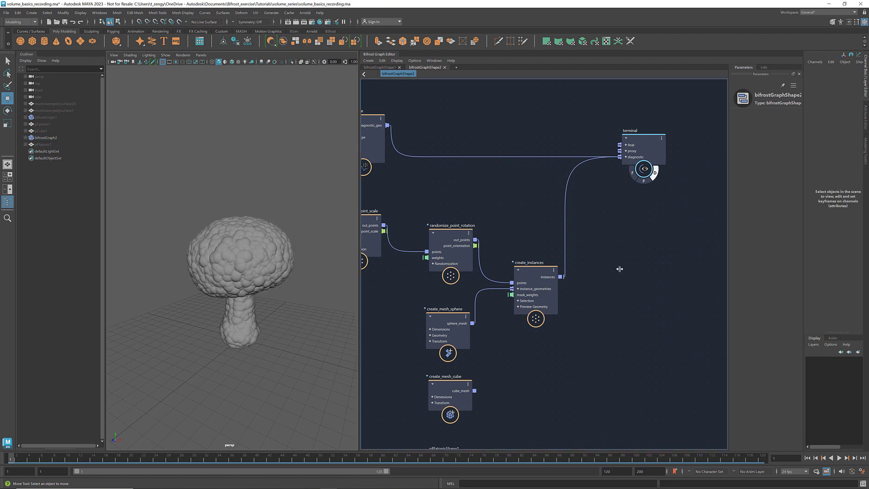
Connect create_instances' instances output to the terminal's diagnostic input to view the sphere ball.
alt+middle_drag(590, 230, 652, 230)
drag(599, 220, 597, 219)
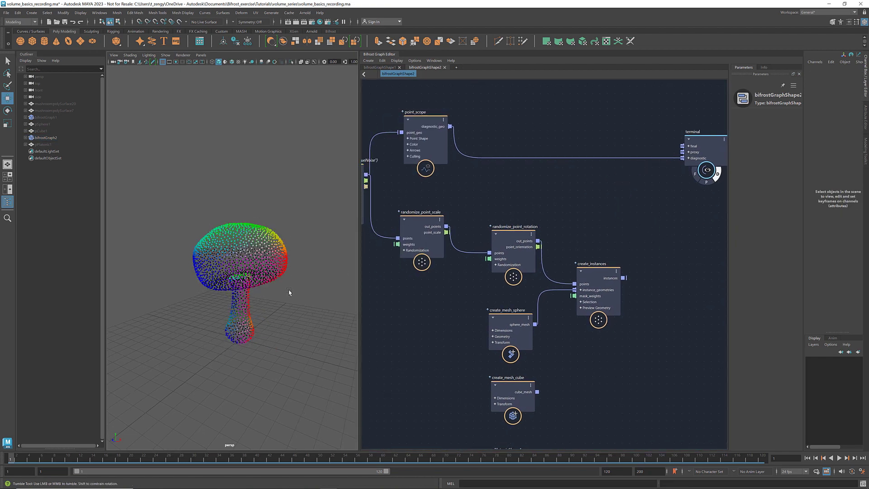
drag(623, 278, 678, 159)
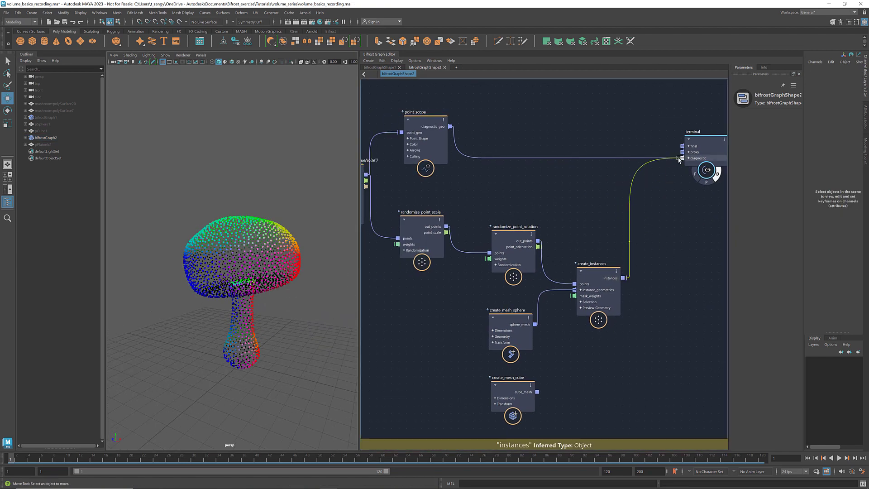
alt+drag(320, 272, 333, 296)
scroll(333, 276, up, 2)
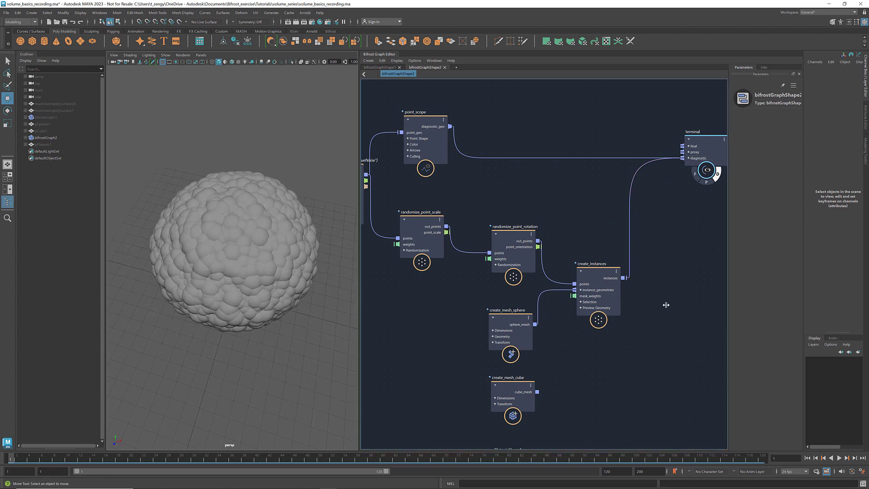
Add a bake_instanced_geometry node fed by create_instances' instances.
middle_drag(665, 305, 560, 300)
key(Tab)
text(bake)
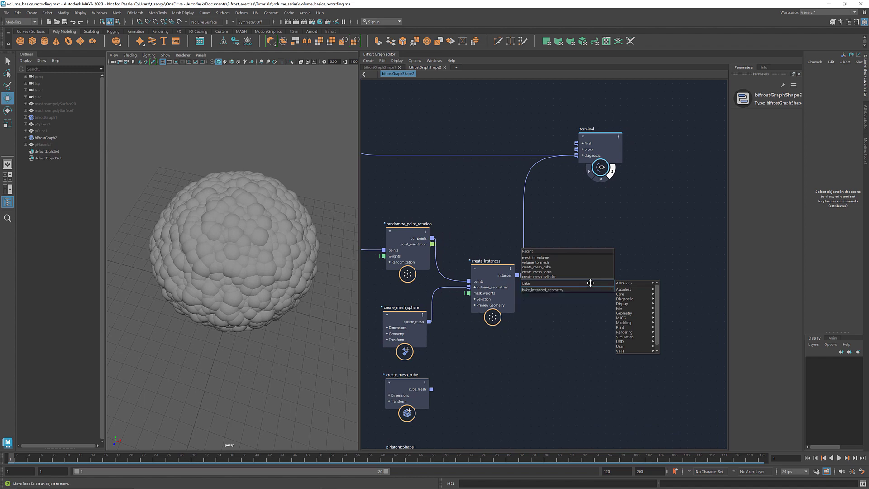
key(Down)
key(Return)
key(Return)
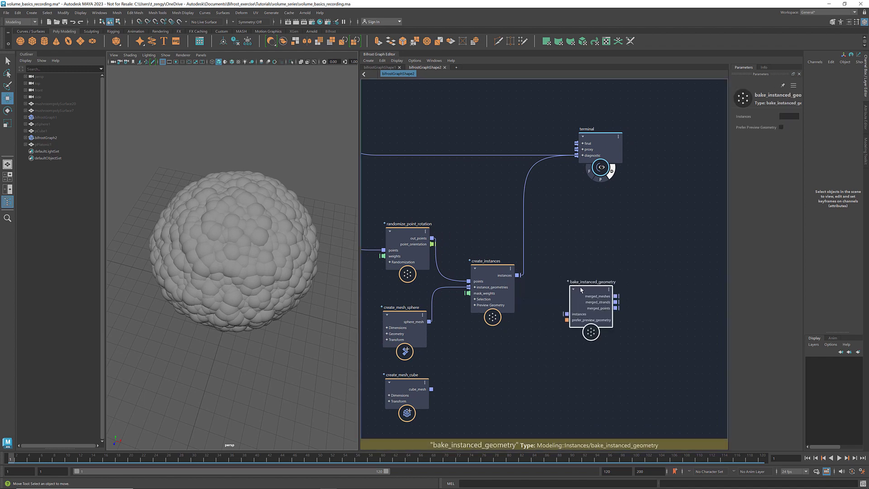
drag(517, 275, 564, 304)
Add mesh_to_volume taking merged_meshes as its mesh, with Resolution Mode set to Absolute.
middle_drag(666, 302, 612, 307)
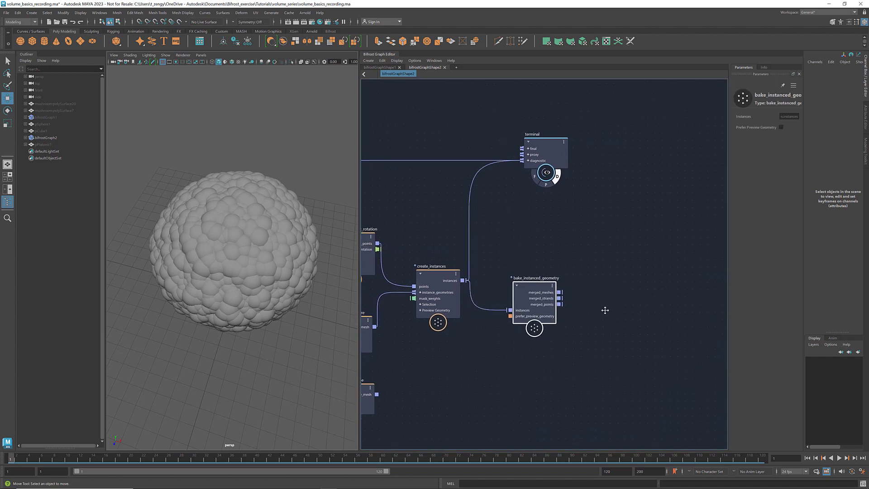
key(Tab)
text(mesh_to)
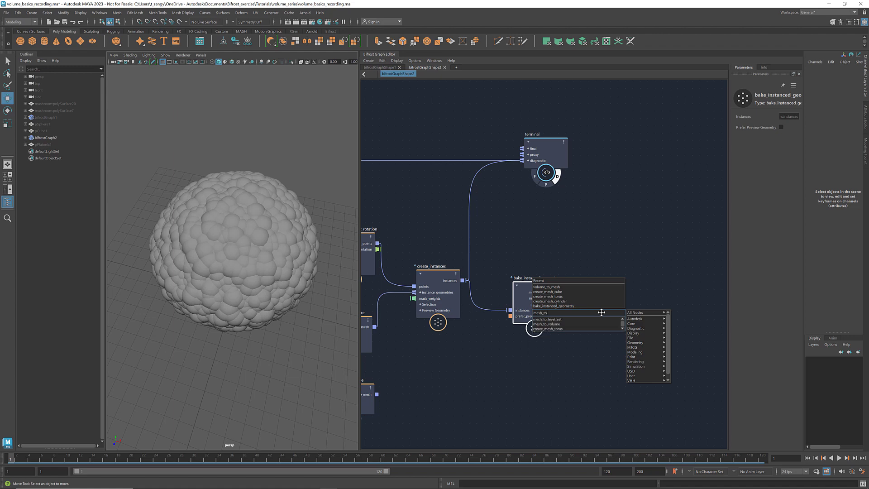
text(_volu)
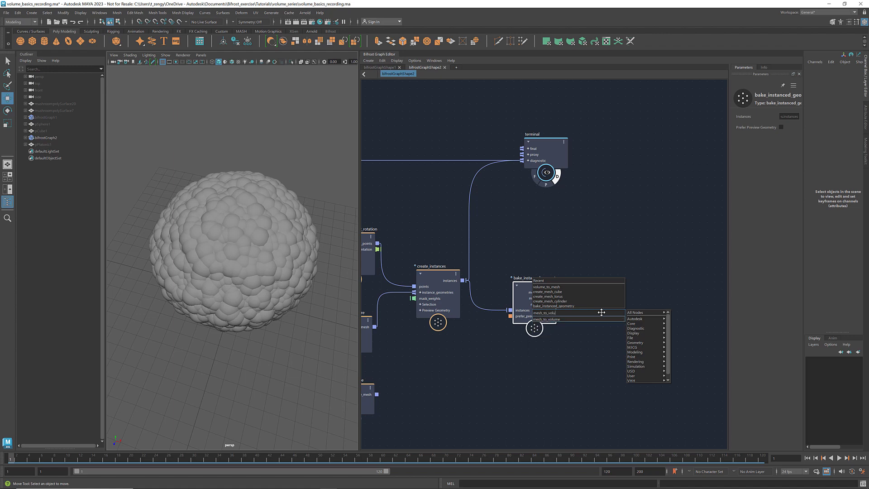
key(Down)
key(Return)
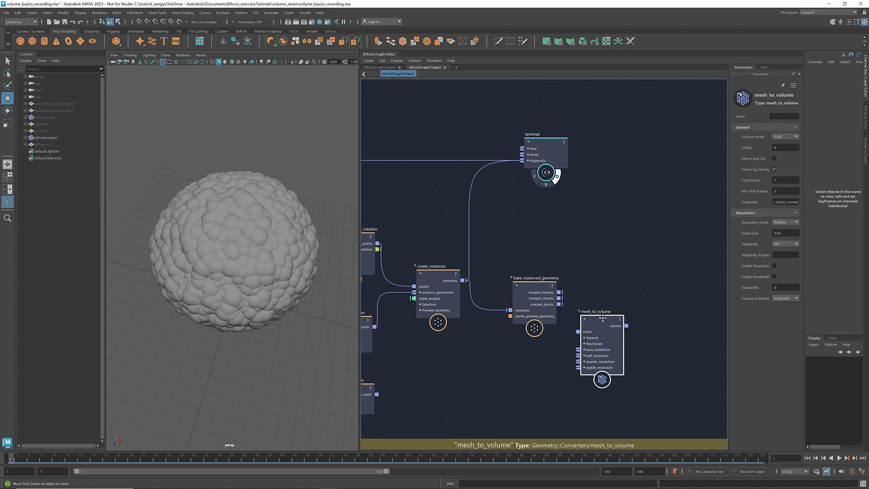
mouse_move(559, 293)
mouse_down()
mouse_move(592, 305)
mouse_move(619, 294)
mouse_up()
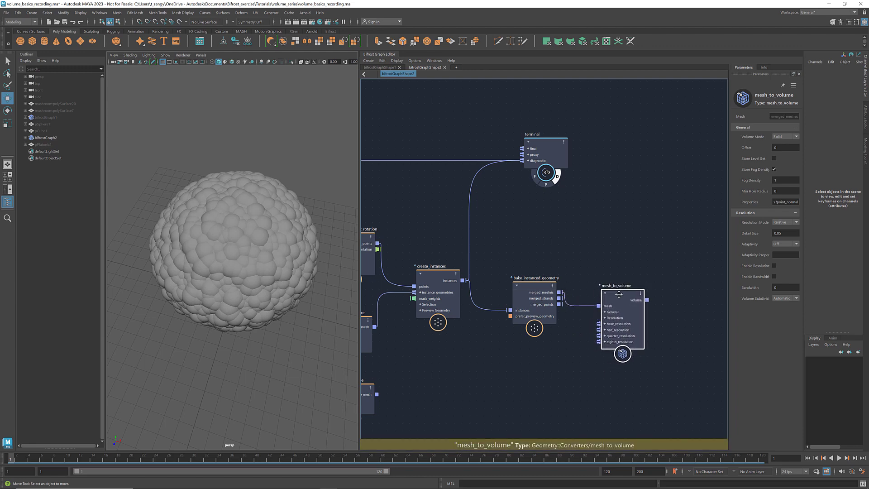
click(796, 222)
click(795, 231)
middle_drag(666, 341, 582, 326)
Add volume_to_mesh fed by mesh_to_volume's volume and display the fused sphere blob.
key(Tab)
text(vol)
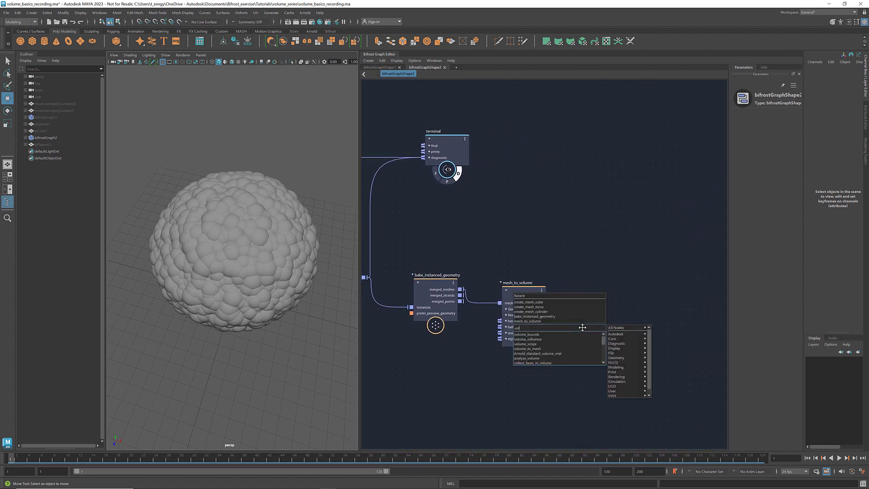
text(ume_to)
key(Down)
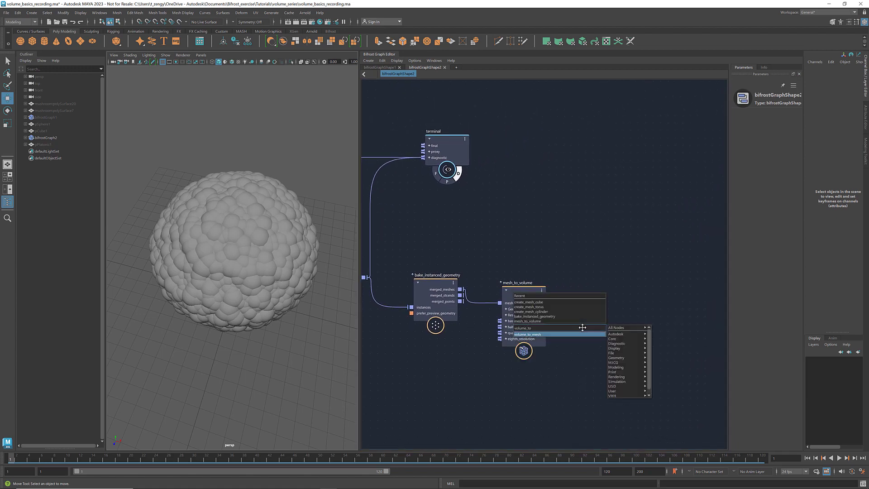
key(Return)
drag(577, 334, 601, 306)
drag(548, 296, 615, 304)
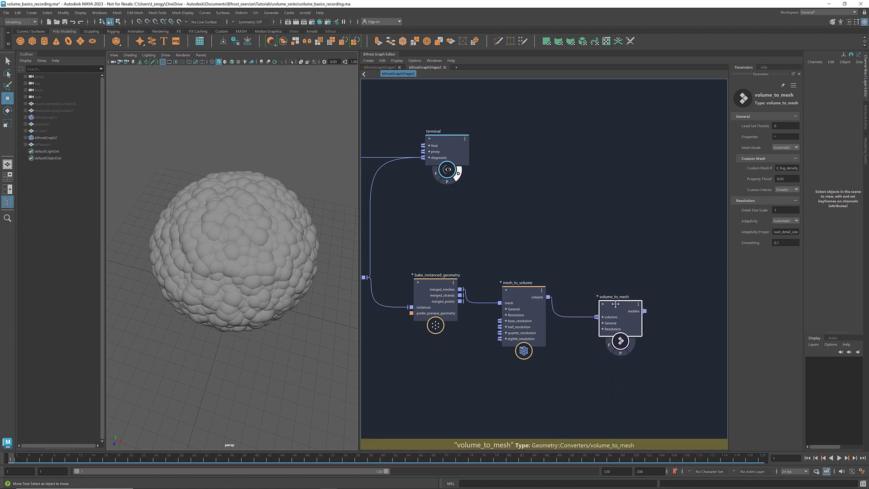
click(458, 175)
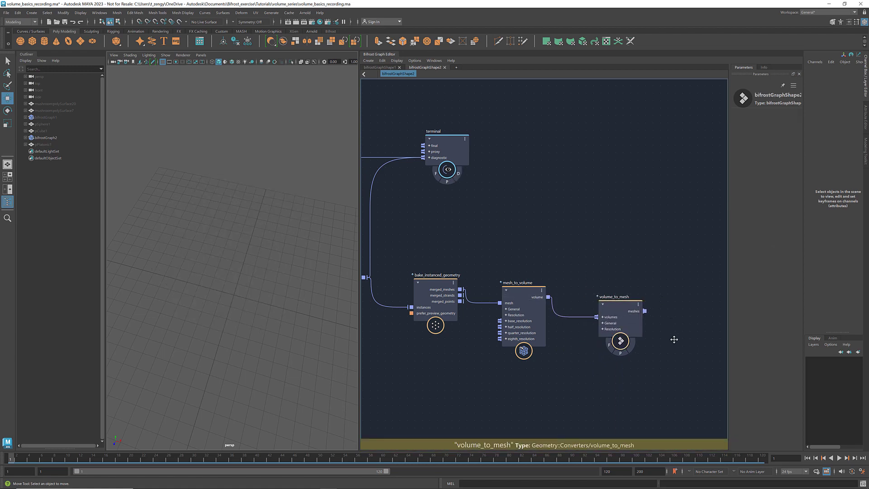
scroll(616, 345, down, 2)
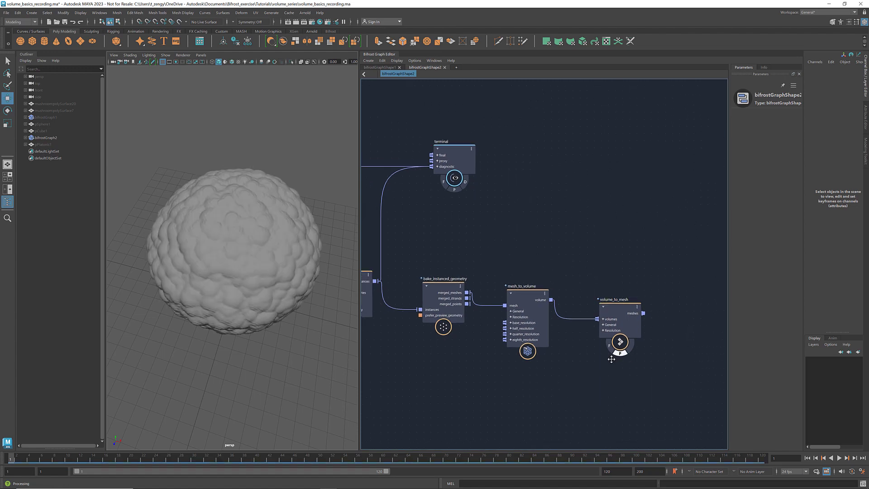
mouse_move(306, 343)
alt+mouse_down()
mouse_move(301, 310)
mouse_move(283, 346)
mouse_move(312, 351)
alt+mouse_up()
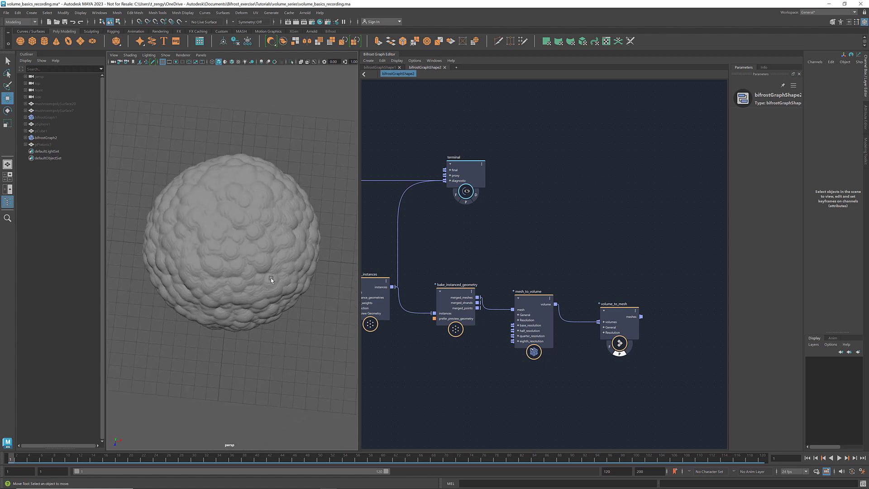
scroll(271, 278, up, 2)
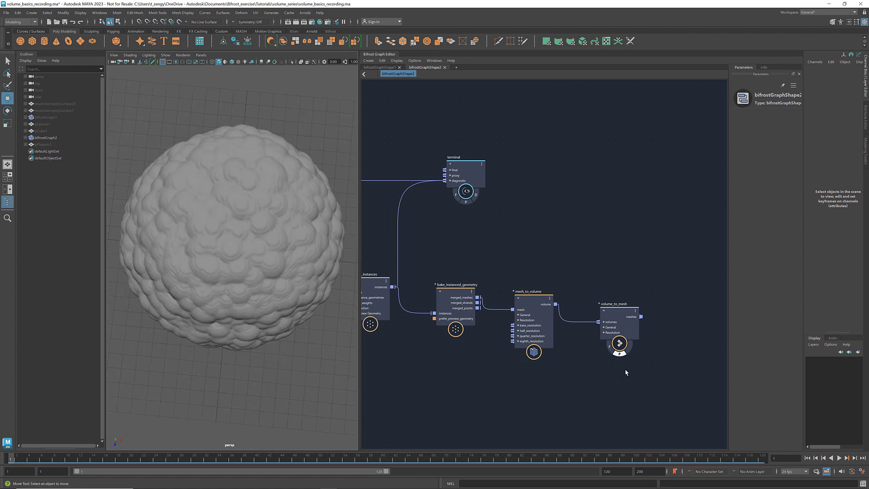
Set volume_to_mesh's Property Threshold to 0 and mesh_to_volume's Detail Size to 0.05.
click(619, 312)
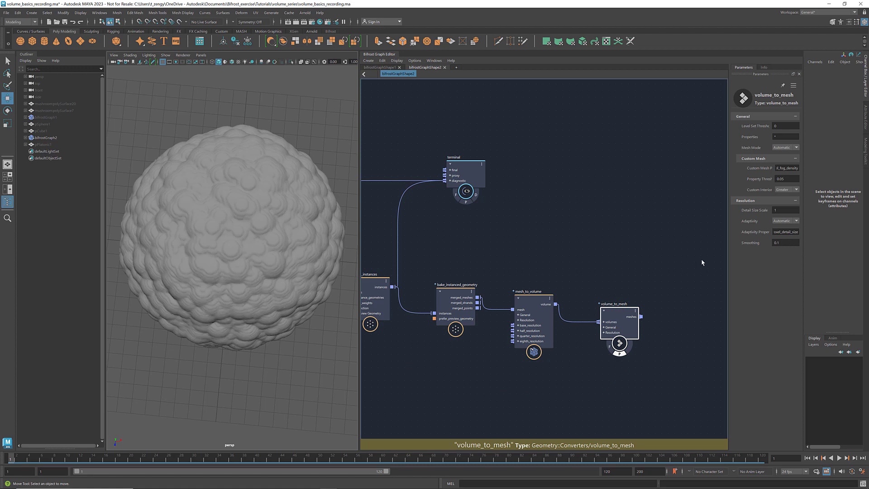
double_click(787, 179)
text(0)
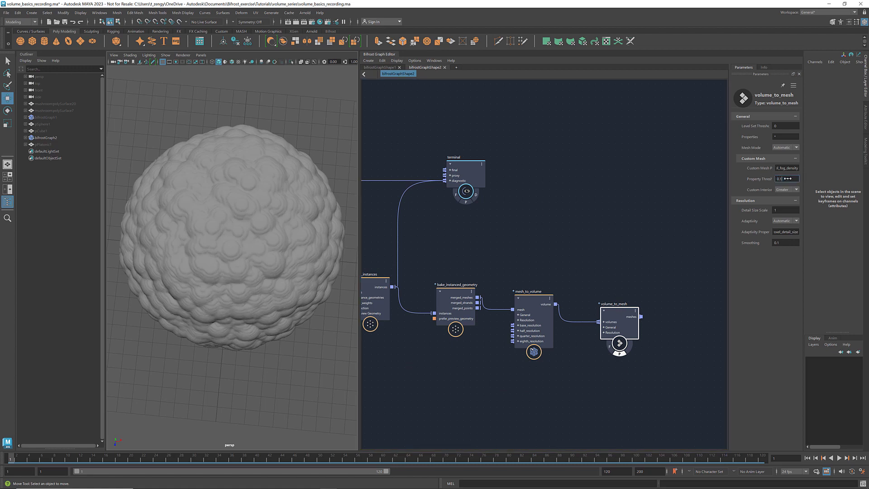
click(785, 179)
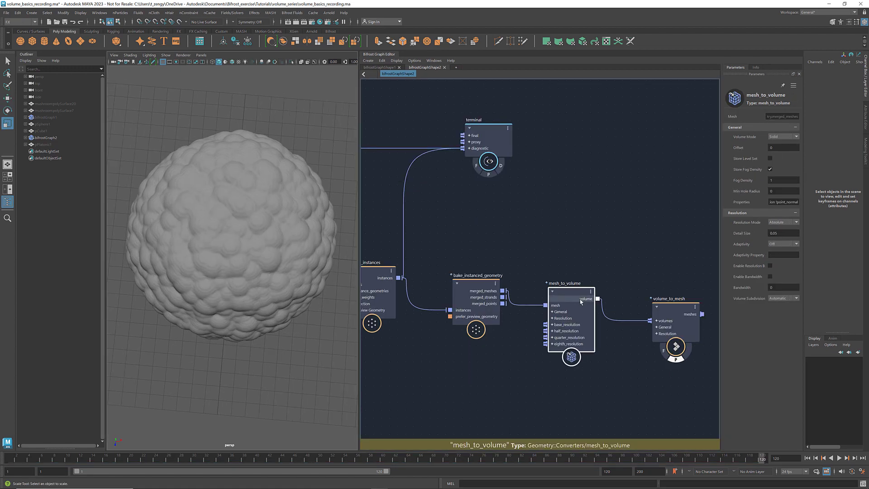
drag(780, 231, 780, 234)
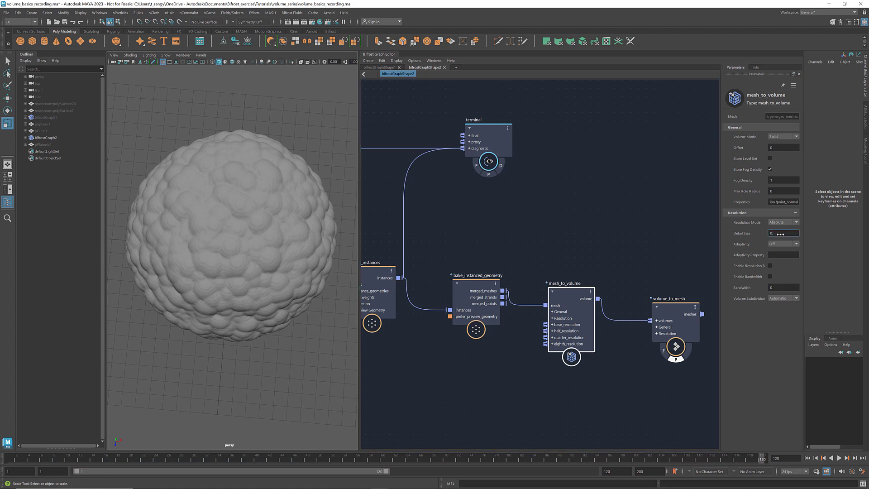
text(0.0)
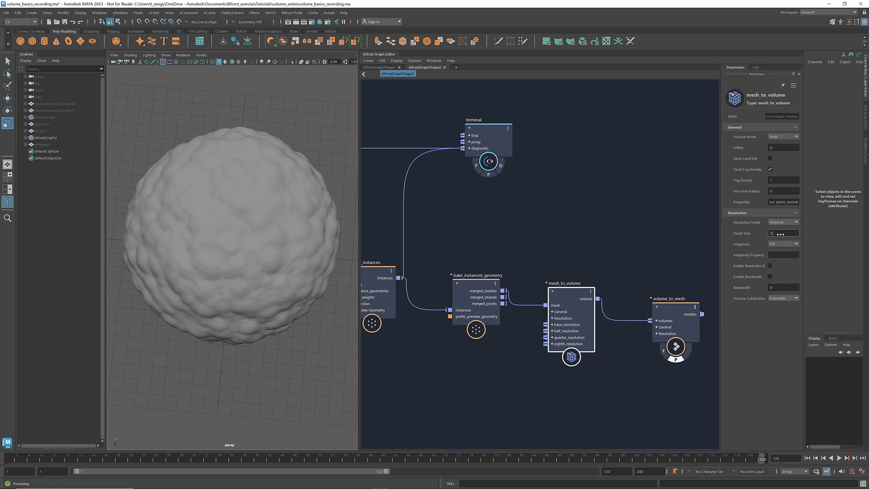
text(5)
key(Return)
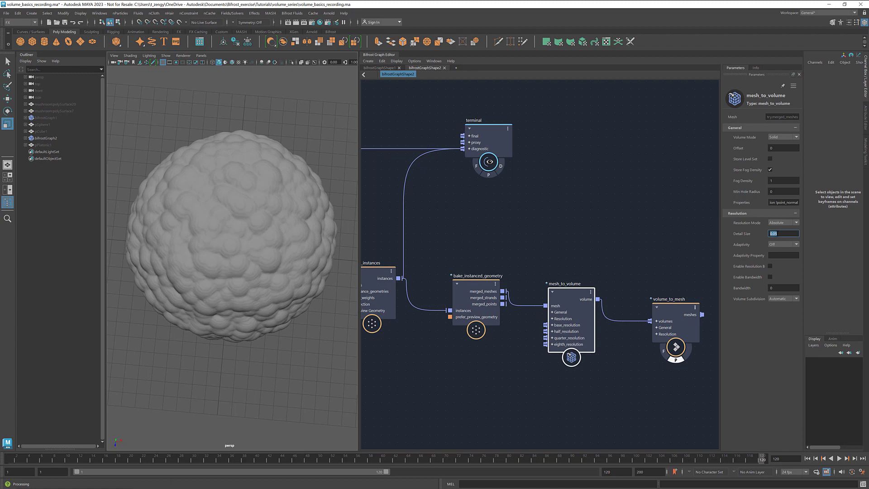
With wireframe on shaded, compare Detail Size values 0.2 and 0.5.
click(233, 61)
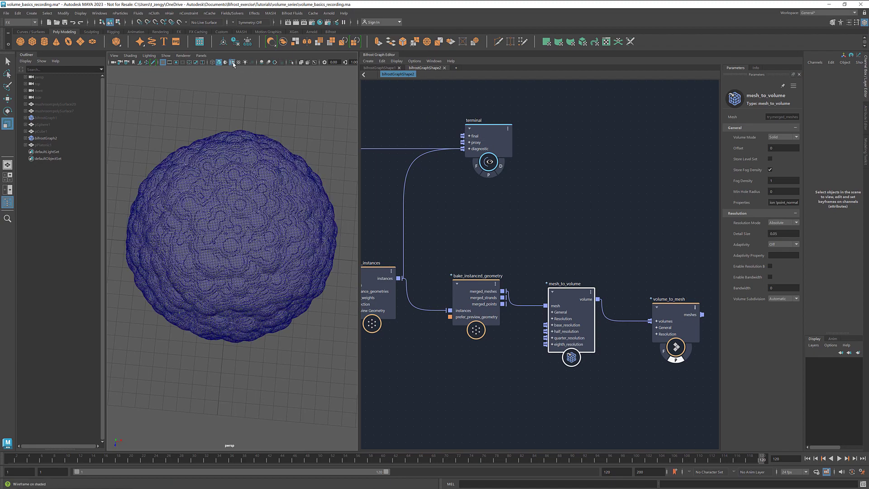
scroll(261, 218, up, 10)
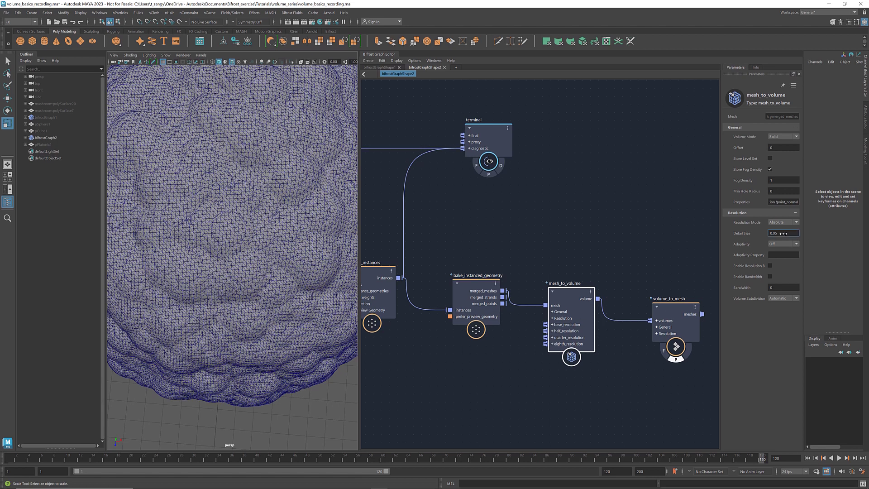
text(2)
key(Return)
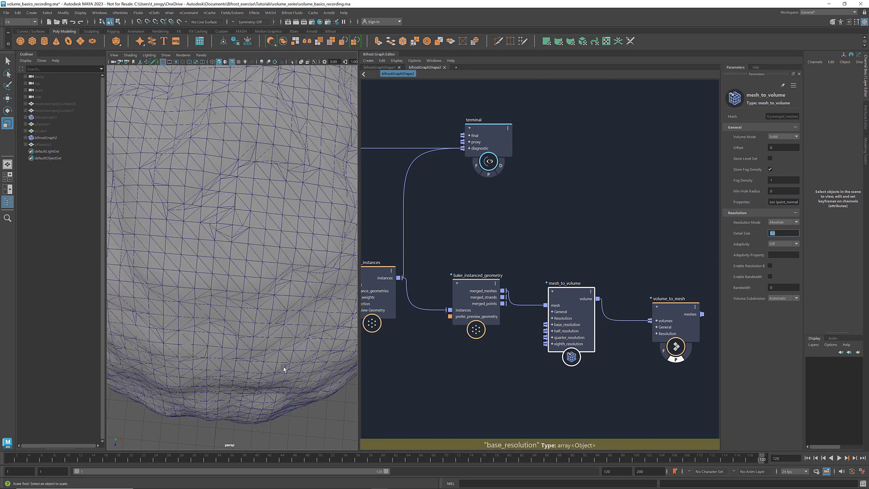
scroll(287, 365, down, 10)
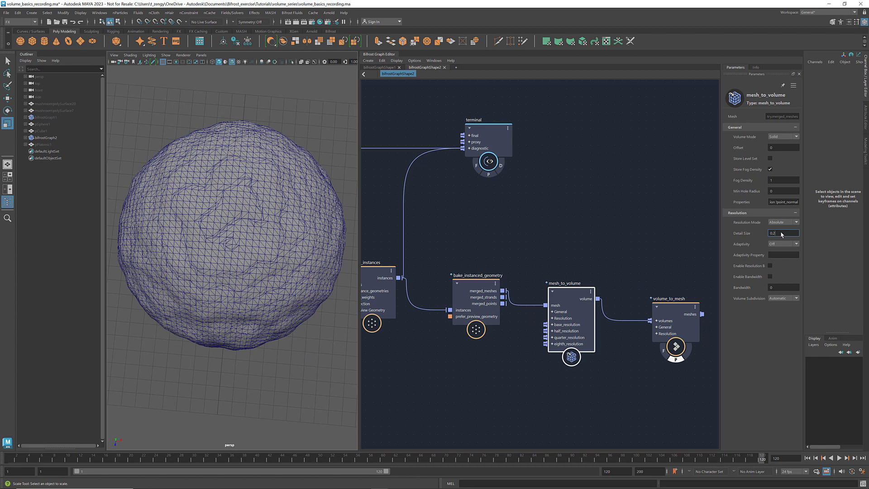
key(BackSpace)
text(5)
key(Return)
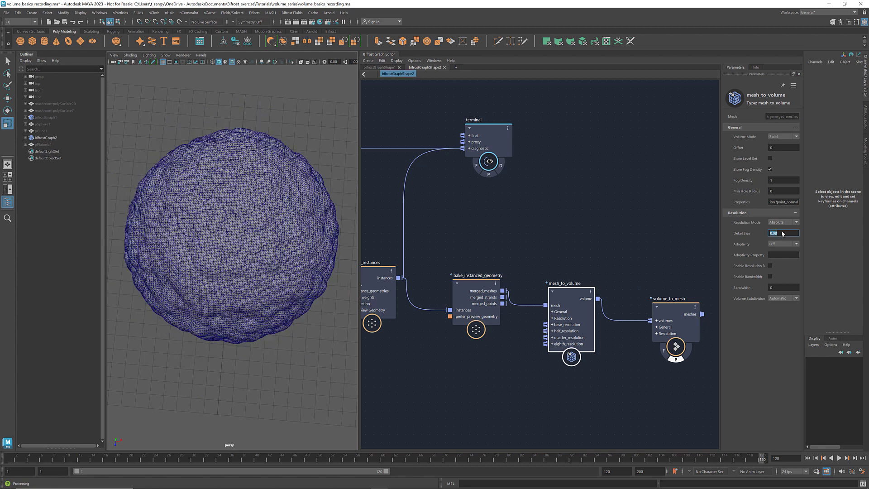
scroll(634, 258, down, 5)
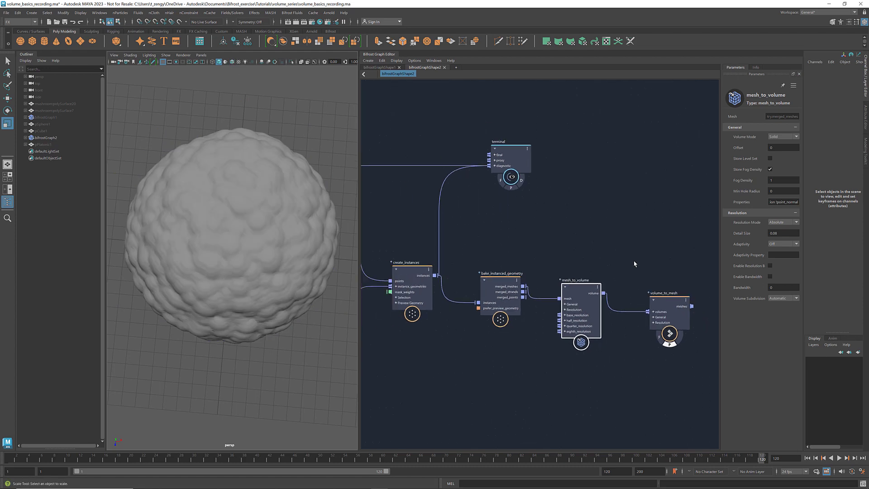
Swap the instanced geometry from spheres to cubes, then the platonic shape, then back to spheres.
scroll(543, 317, up, 5)
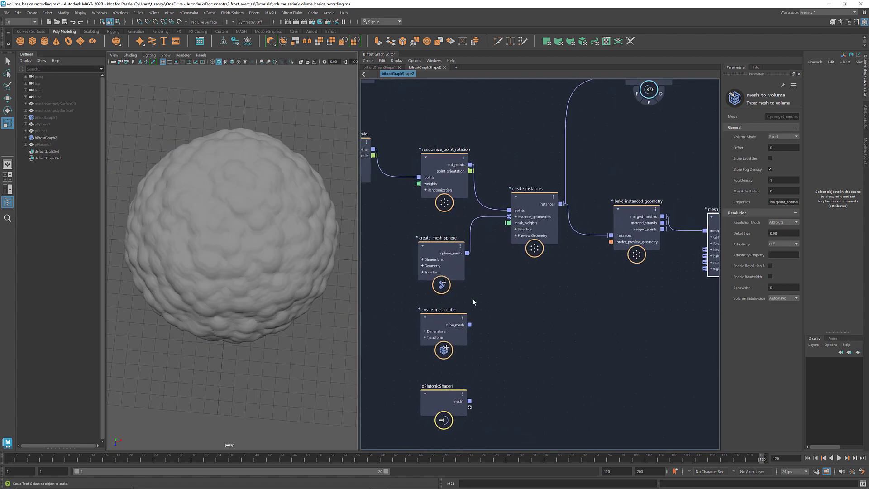
ctrl+alt+drag(500, 242, 464, 218)
drag(470, 325, 468, 226)
drag(470, 401, 509, 216)
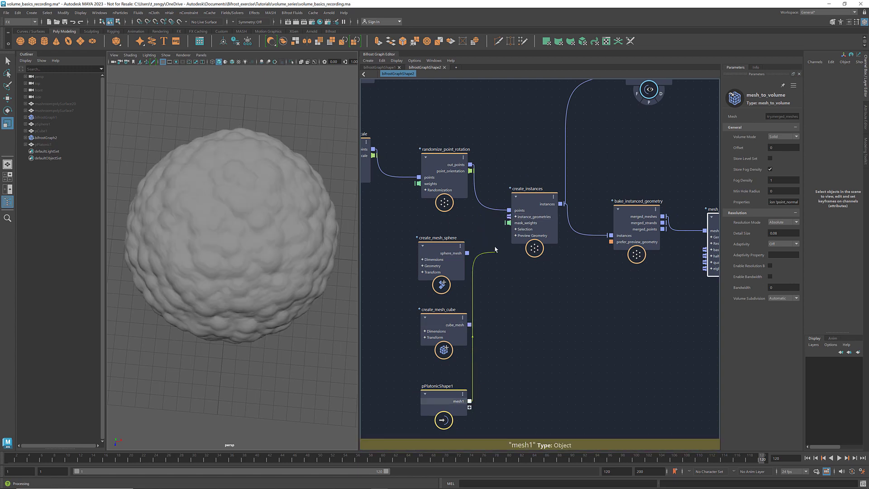
ctrl+alt+drag(500, 253, 461, 220)
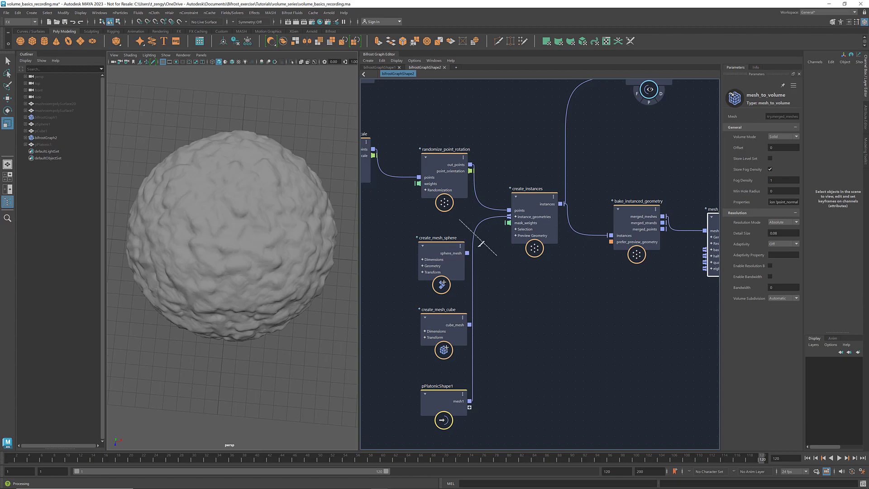